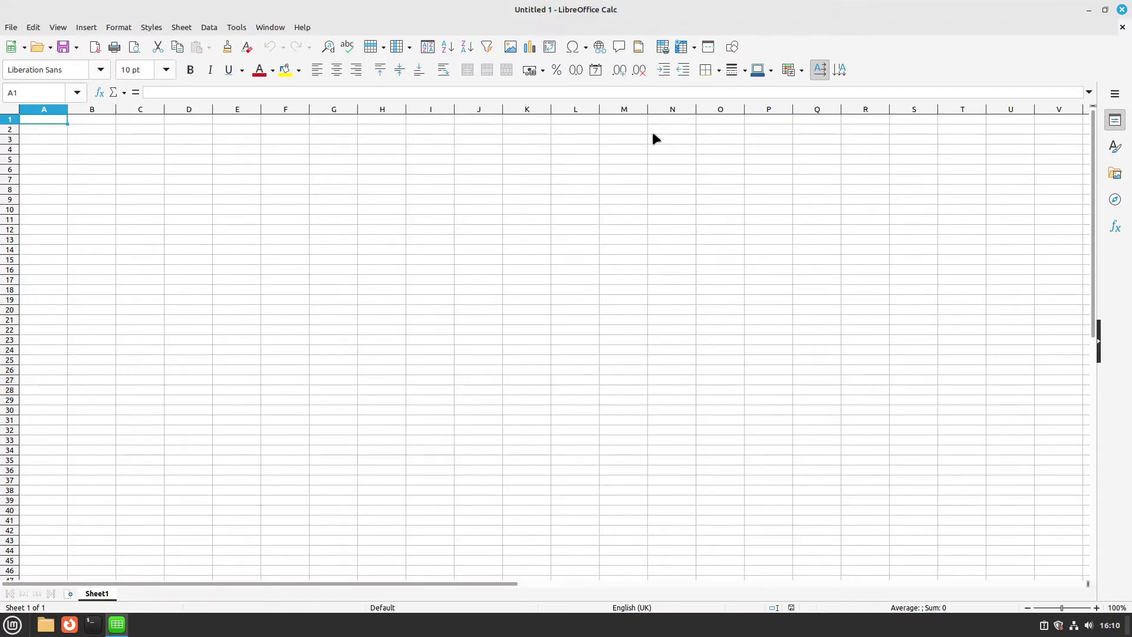
Switch the user interface to the Tabbed layout and apply it to all applications.
{"action": "left_click", "coordinate": [61, 30]}
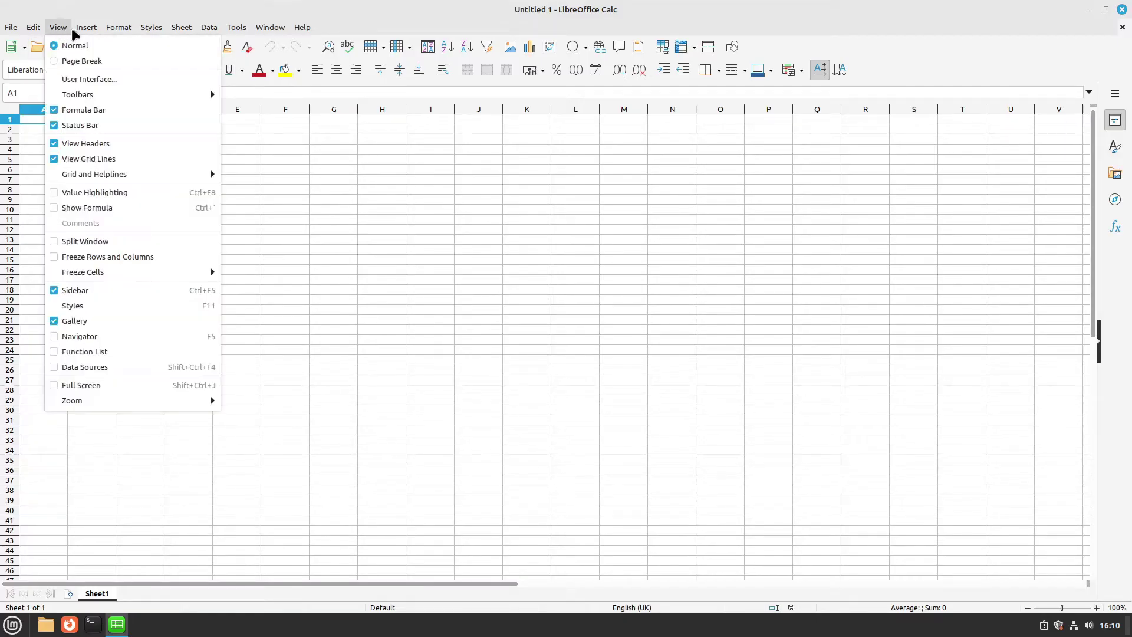
{"action": "left_click", "coordinate": [63, 80]}
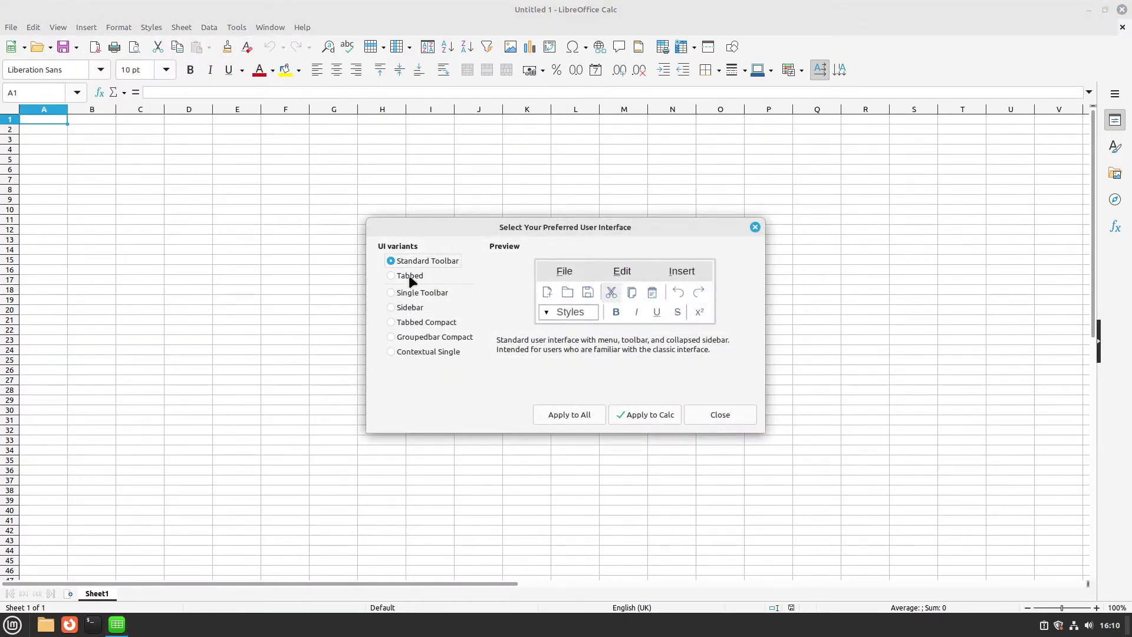
{"action": "left_click", "coordinate": [409, 275]}
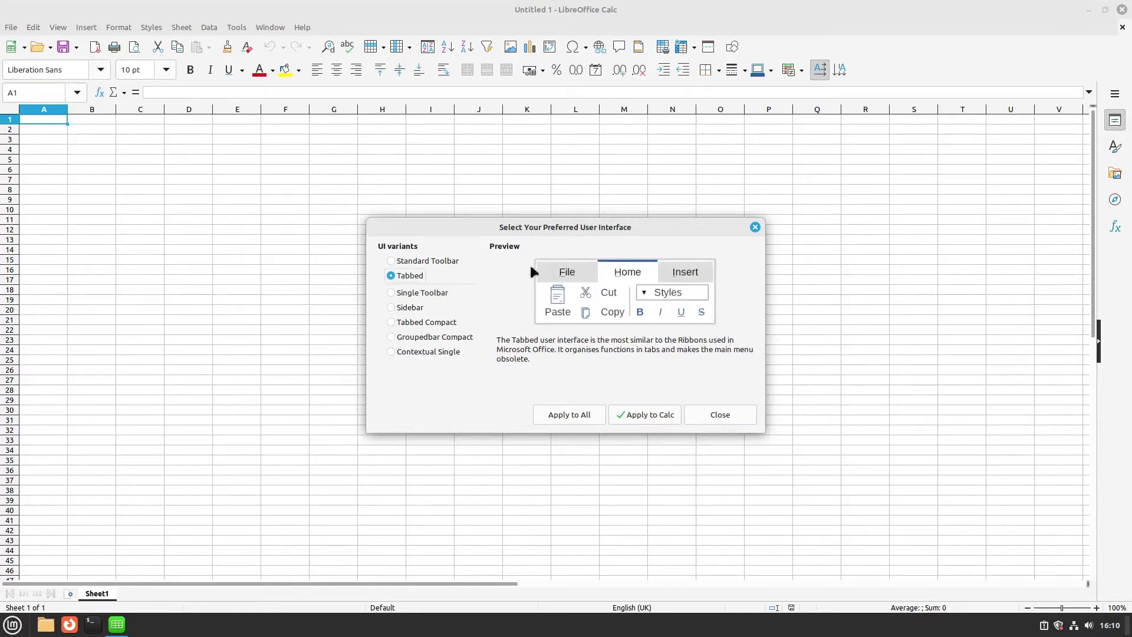
{"action": "left_click", "coordinate": [576, 415]}
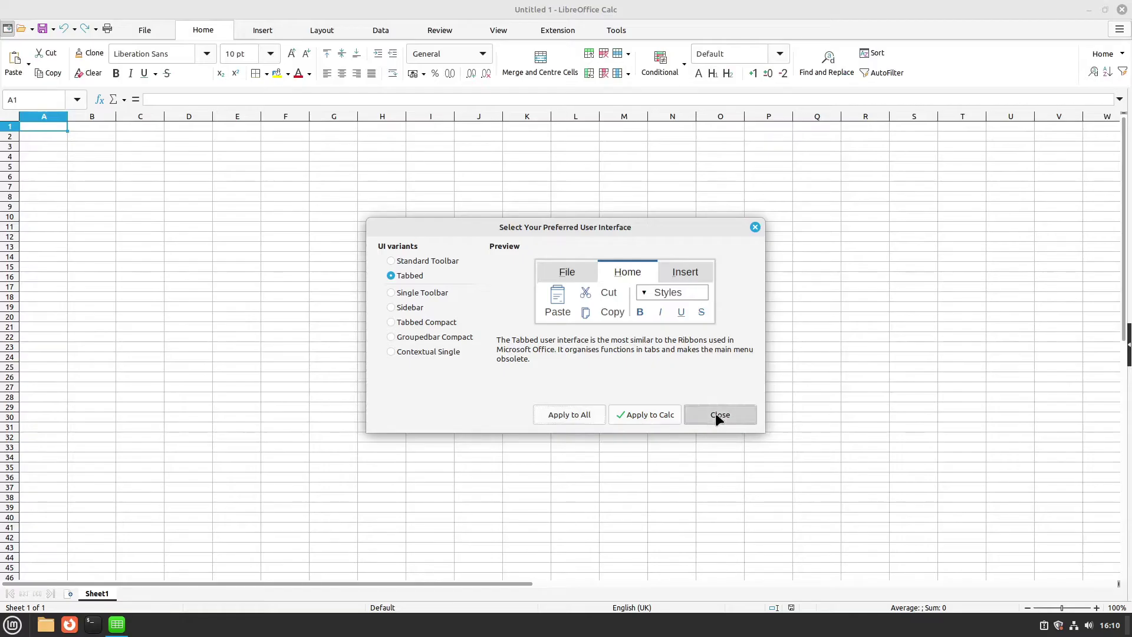
{"action": "left_click", "coordinate": [716, 413]}
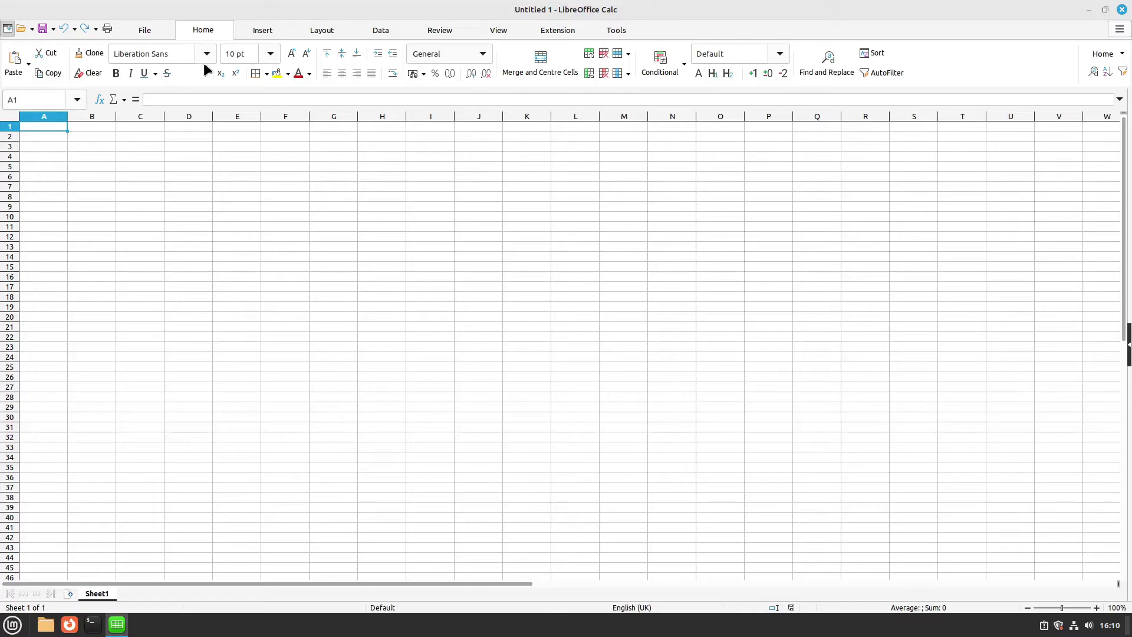
Enter 'January' in B2 and fill the months through June across row 2.
{"action": "left_click", "coordinate": [98, 138]}
{"action": "scroll", "coordinate": [101, 138], "scroll_direction": "up", "scroll_amount": 5, "text": "ctrl"}
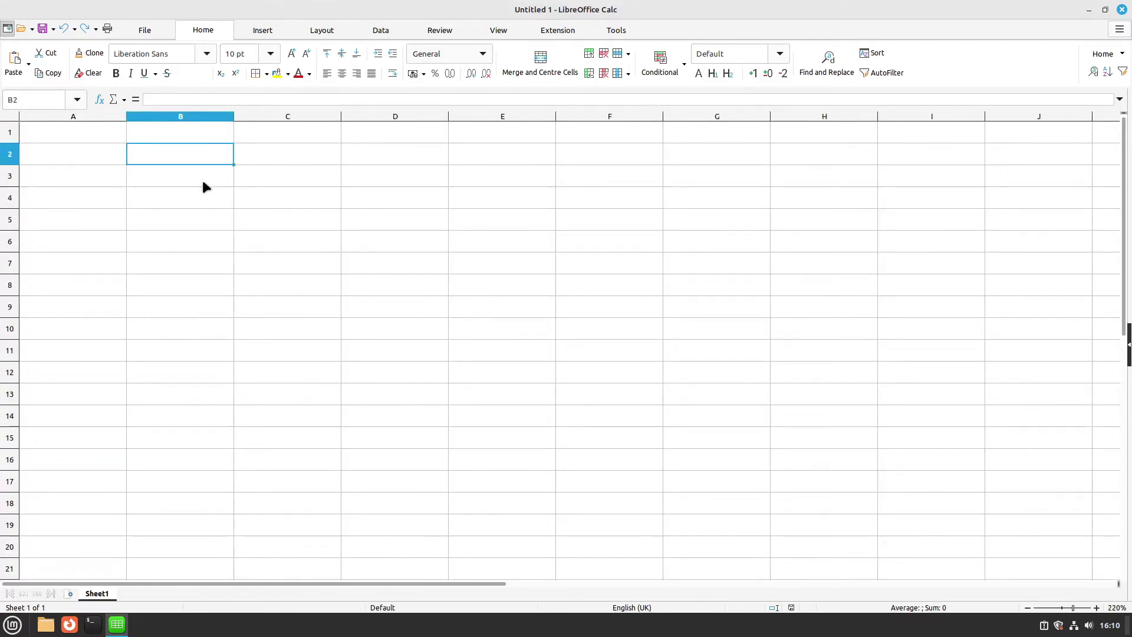
{"action": "type", "text": "Januaer"}
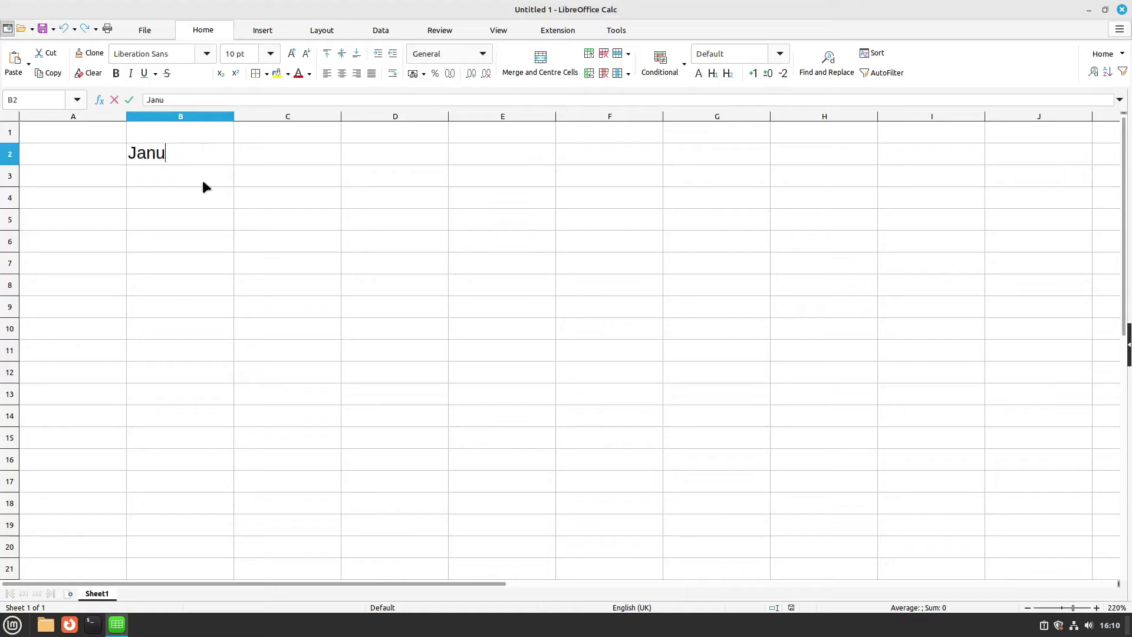
{"action": "key", "text": "BackSpace"}
{"action": "key", "text": "BackSpace"}
{"action": "type", "text": "ry"}
{"action": "key", "text": "Return"}
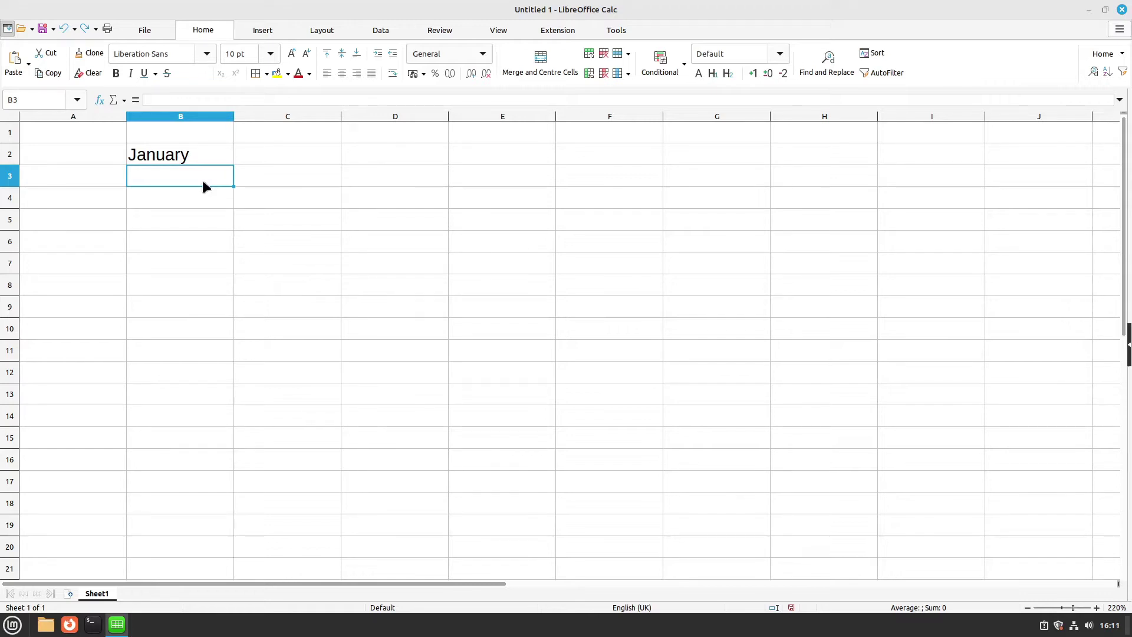
{"action": "left_click", "coordinate": [196, 159]}
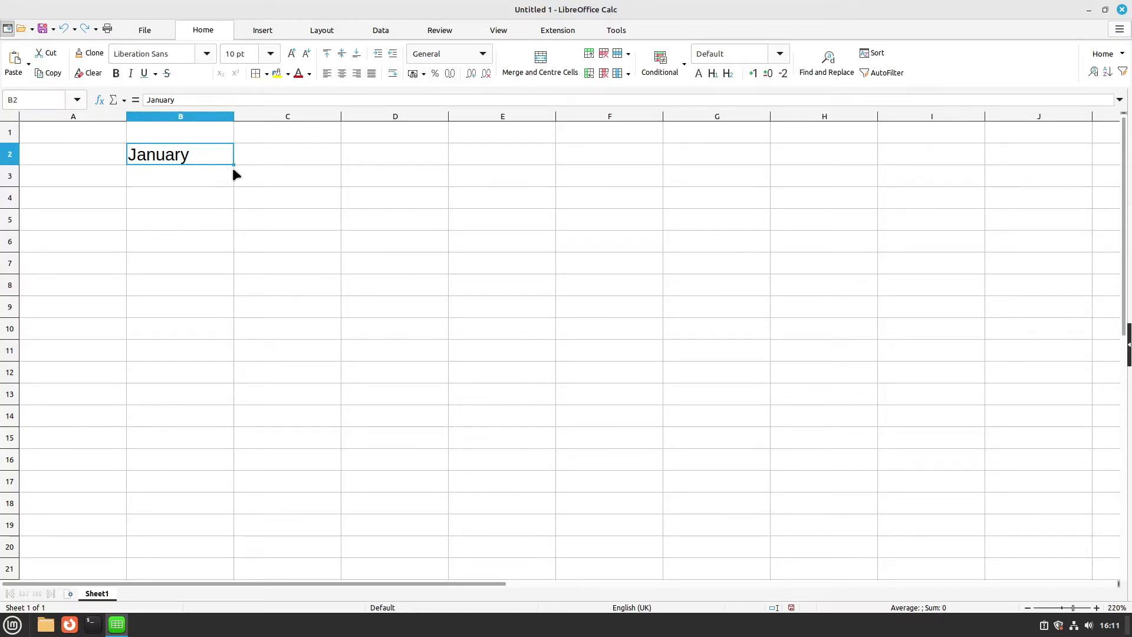
{"action": "left_click_drag", "start_coordinate": [233, 166], "coordinate": [763, 162]}
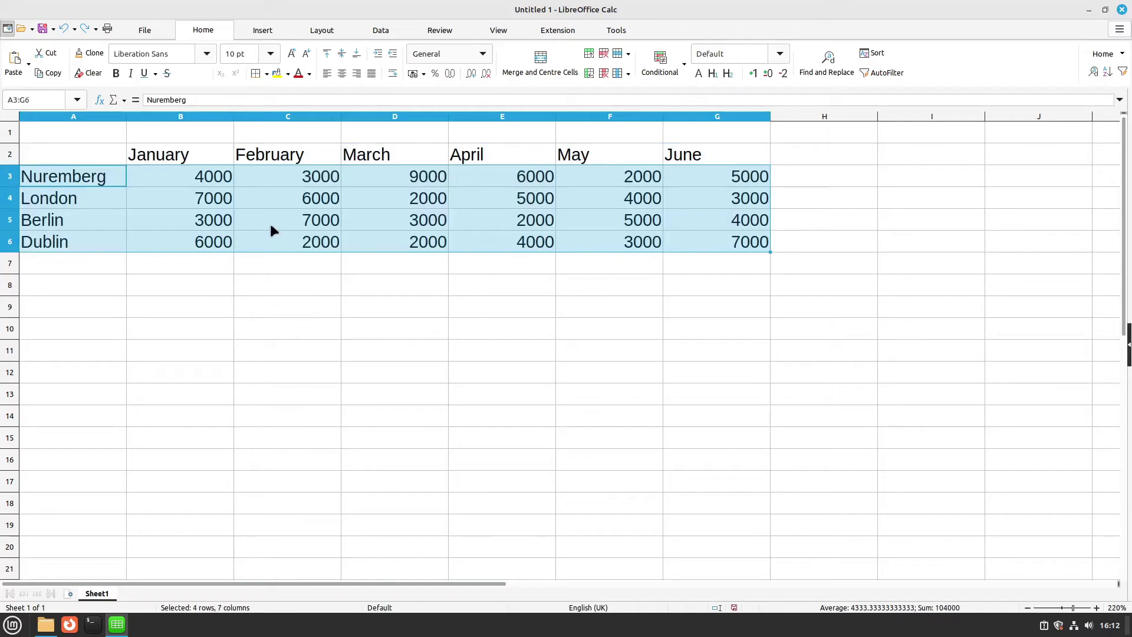
Format the figures in B3:G6 as pound currency with two decimals.
{"action": "left_click", "coordinate": [125, 191]}
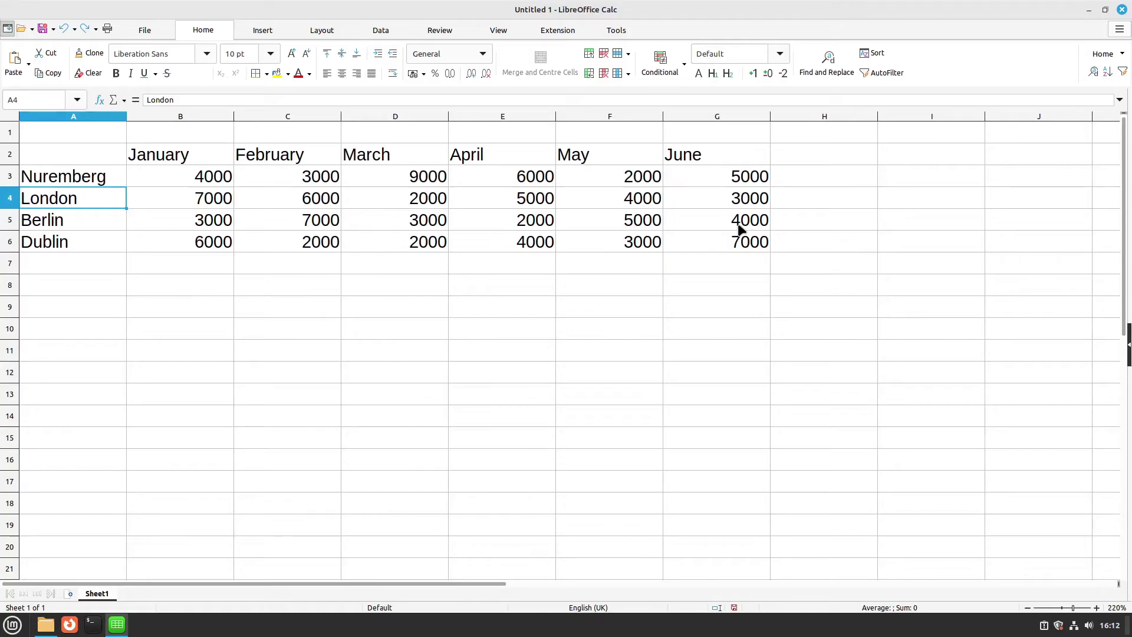
{"action": "left_click", "coordinate": [177, 179]}
{"action": "left_click", "coordinate": [176, 189]}
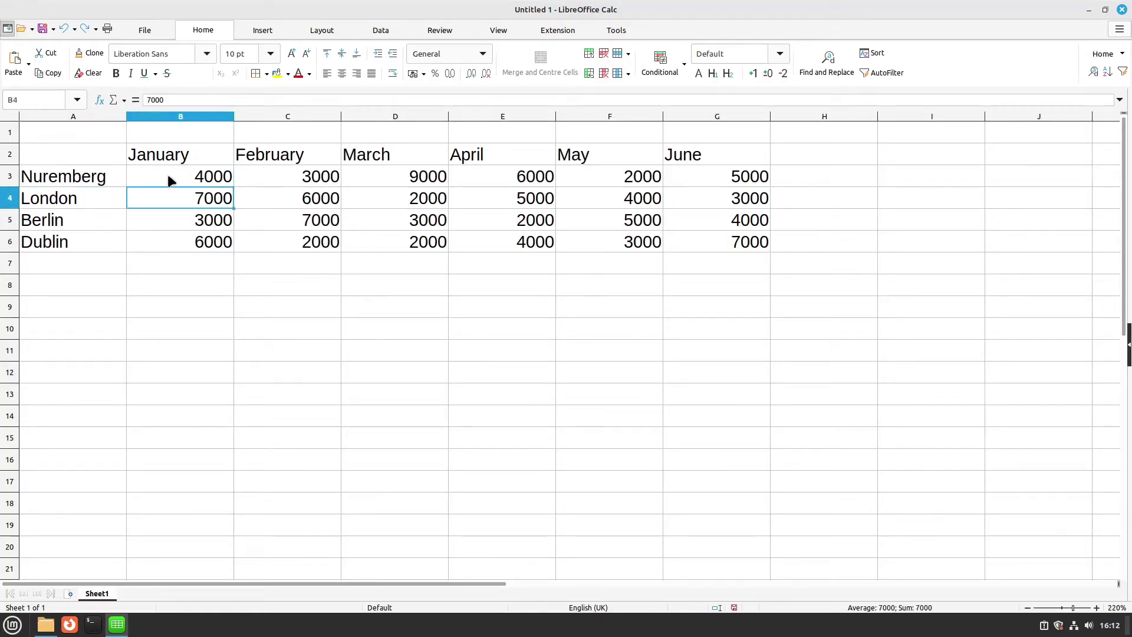
{"action": "left_click", "coordinate": [167, 175]}
{"action": "left_click_drag", "start_coordinate": [241, 177], "coordinate": [709, 251]}
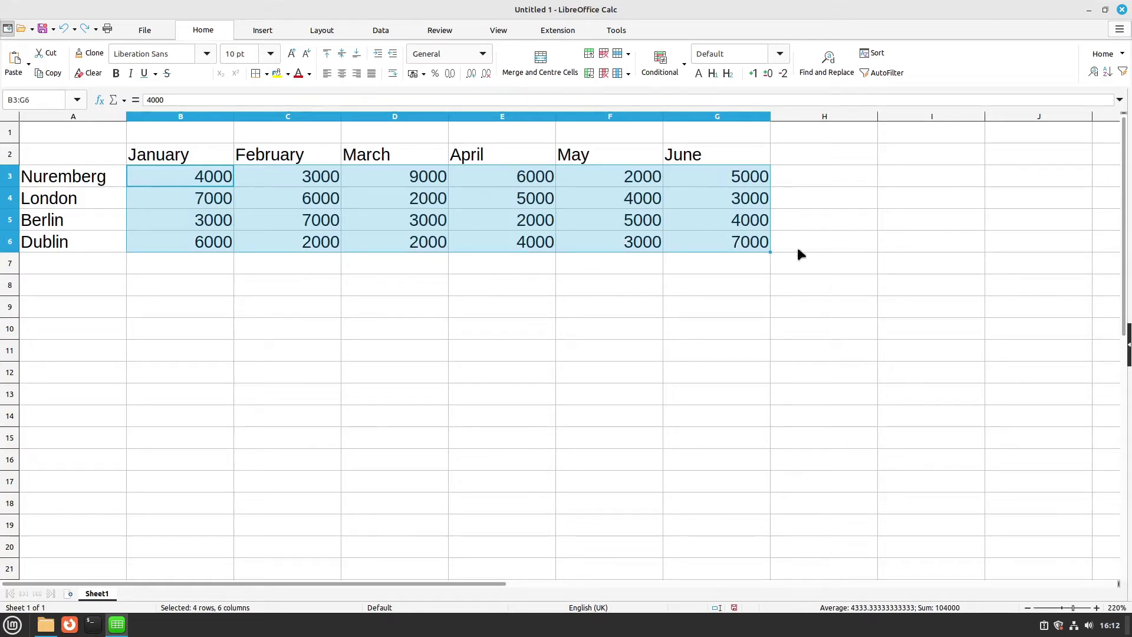
{"action": "left_click", "coordinate": [414, 76]}
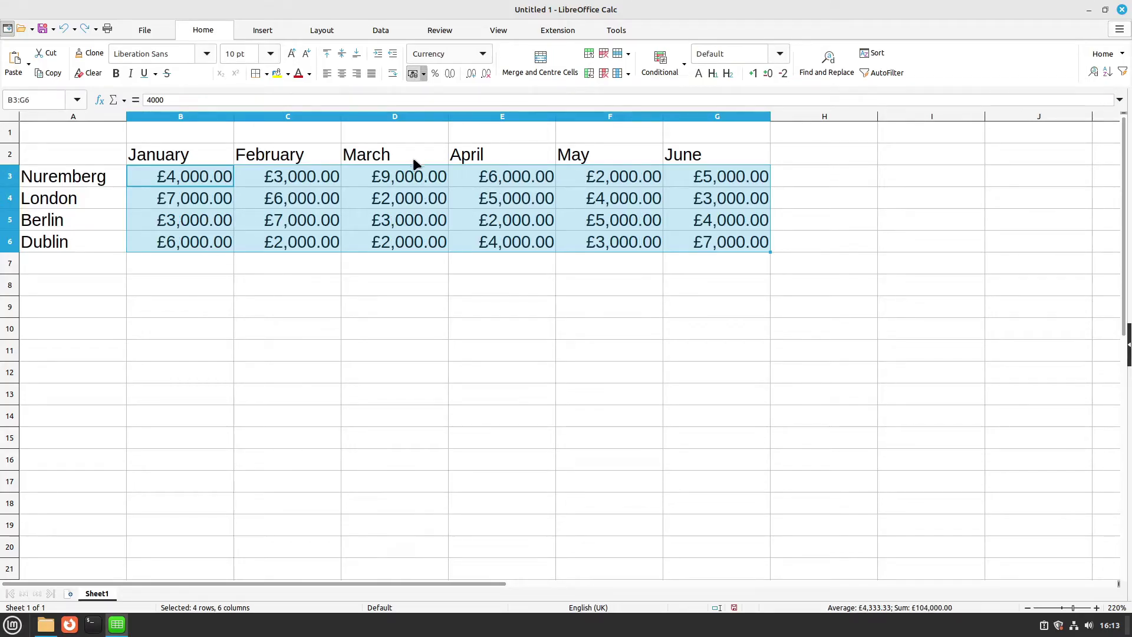
{"action": "left_click", "coordinate": [187, 261]}
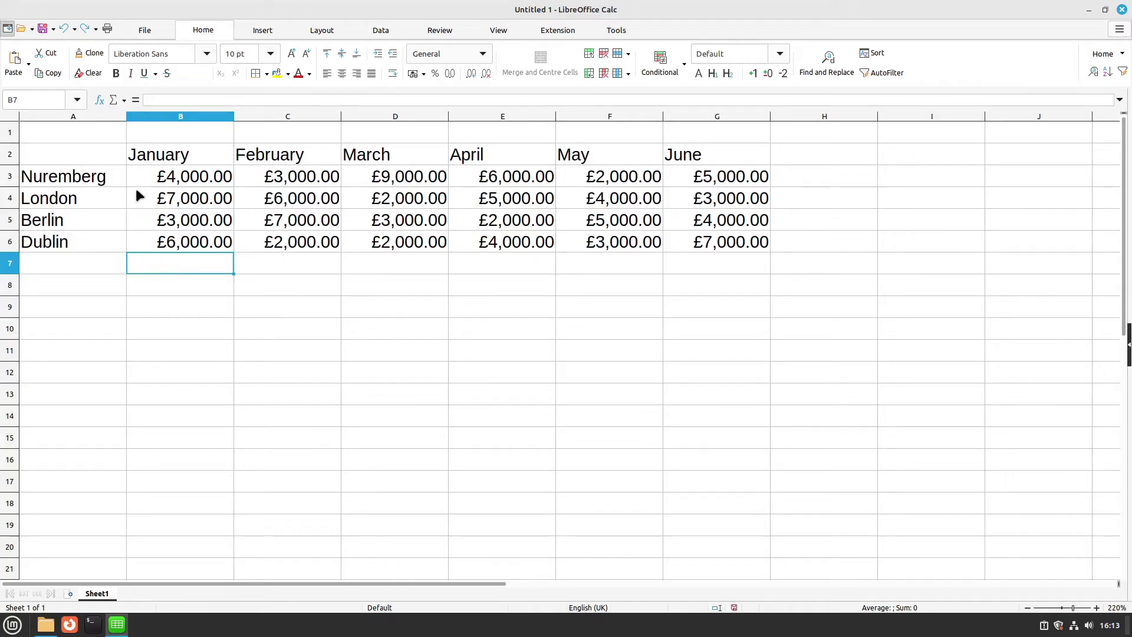
Insert =SUM(B3:B6) in B7 using AutoSum's Sum option.
{"action": "left_click", "coordinate": [117, 100]}
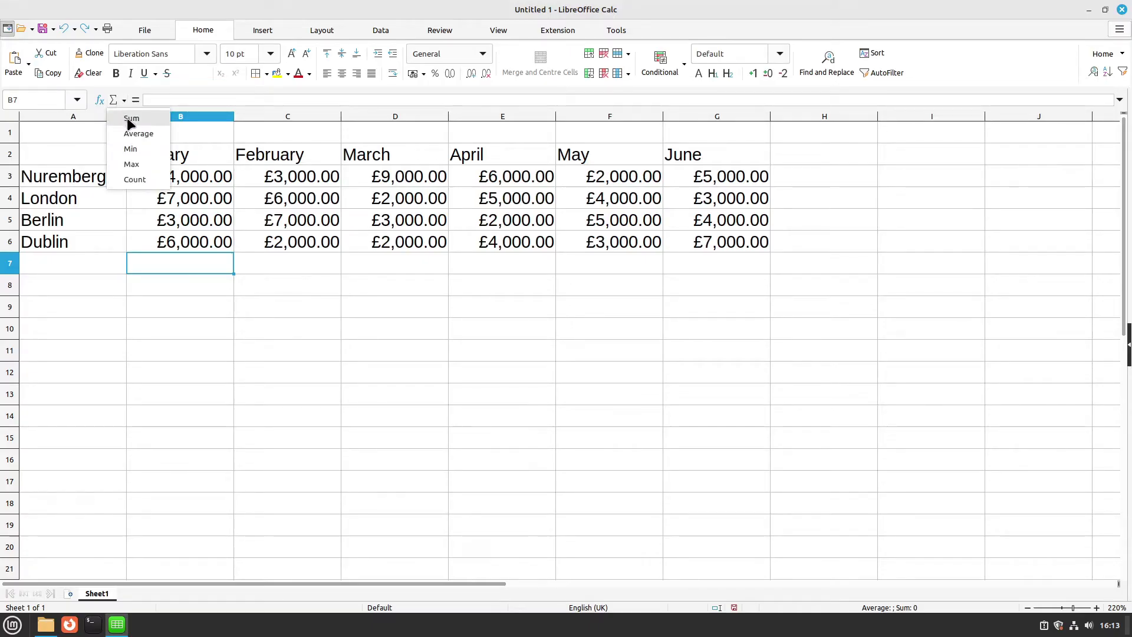
{"action": "left_click", "coordinate": [130, 121]}
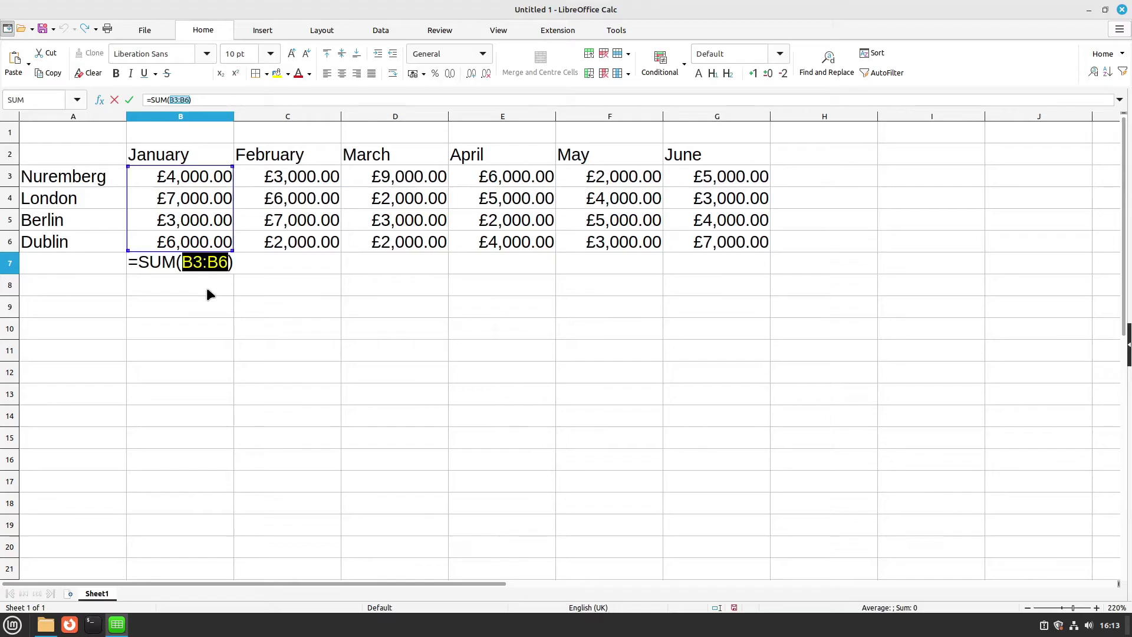
{"action": "left_click", "coordinate": [130, 100]}
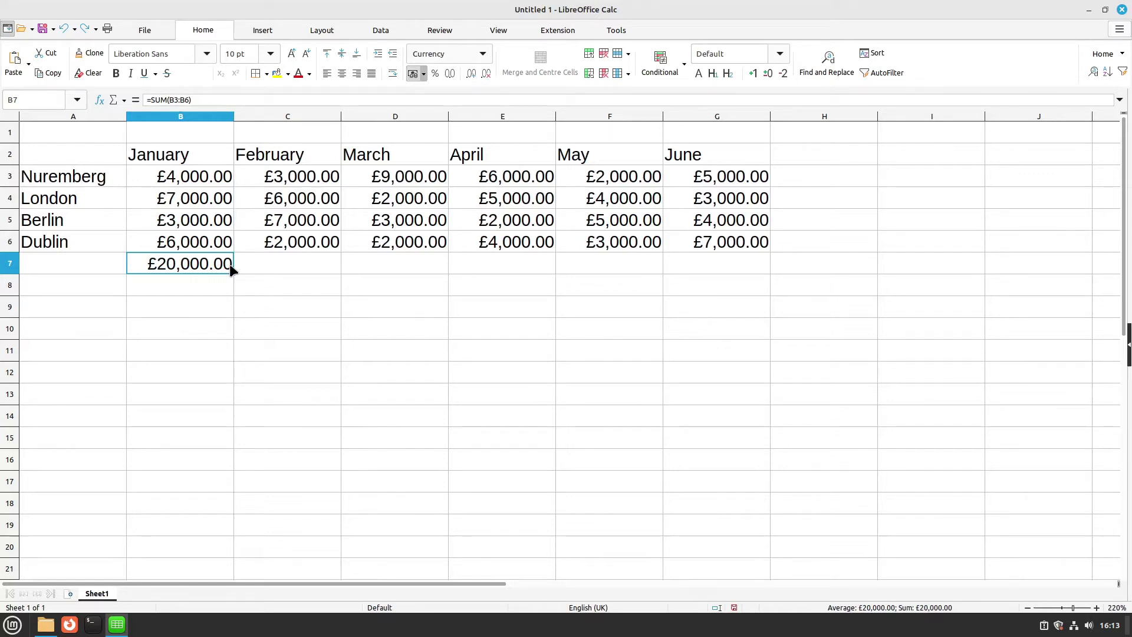
Stretch the January sum over the whole table B3:G6, then undo it.
{"action": "double_click", "coordinate": [199, 263]}
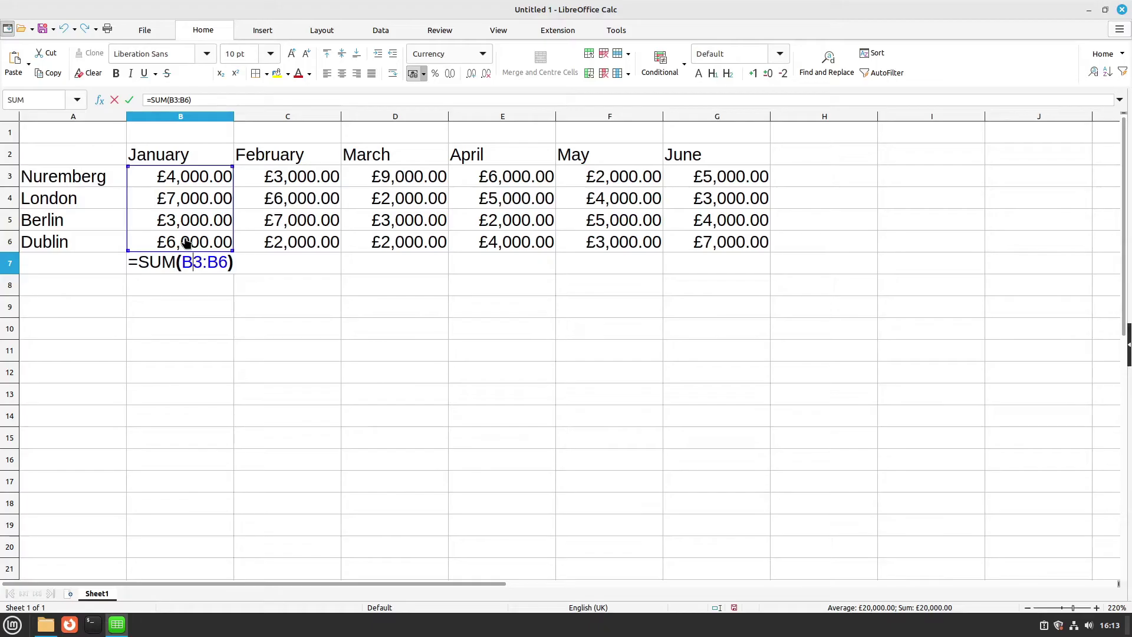
{"action": "left_click_drag", "start_coordinate": [182, 195], "coordinate": [185, 171]}
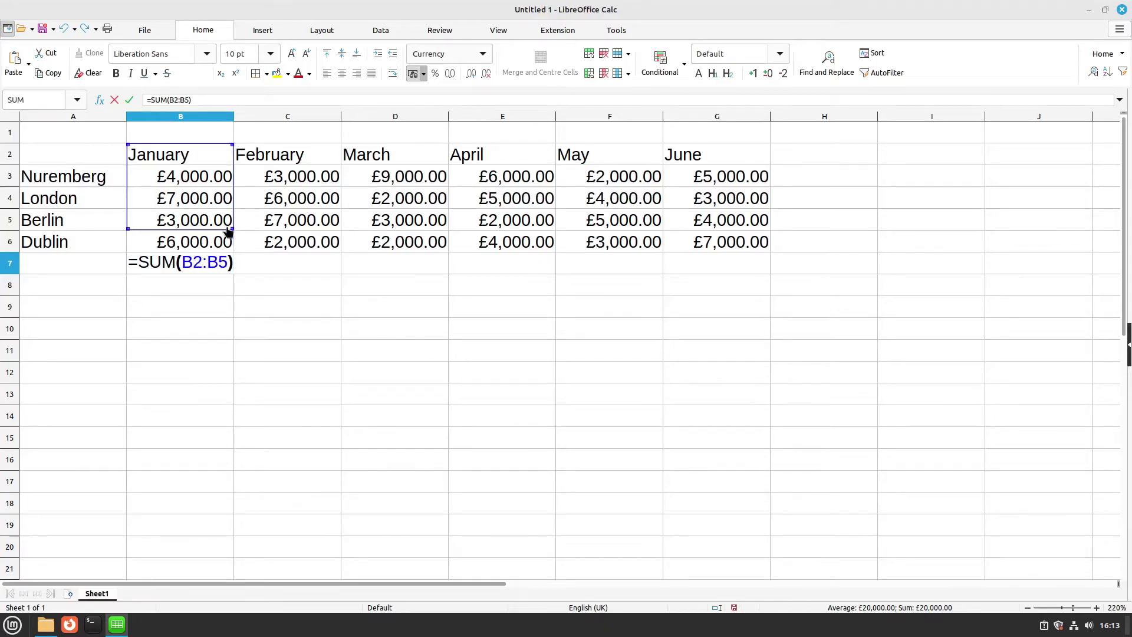
{"action": "left_click_drag", "start_coordinate": [231, 228], "coordinate": [479, 228]}
{"action": "left_click_drag", "start_coordinate": [412, 192], "coordinate": [412, 212]}
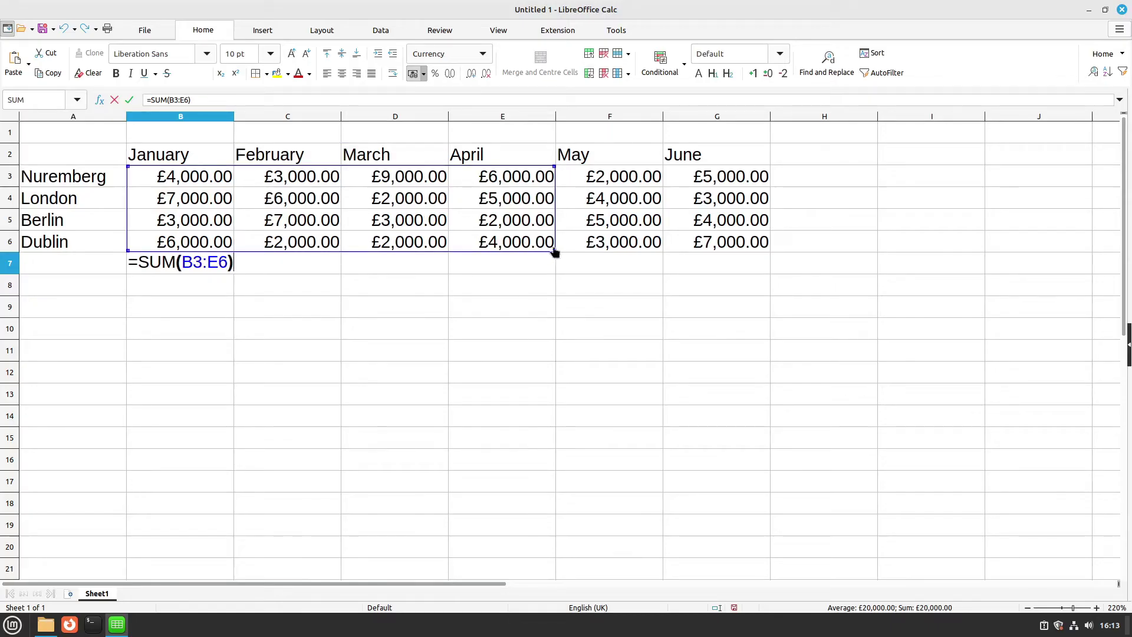
{"action": "left_click_drag", "start_coordinate": [554, 252], "coordinate": [678, 247]}
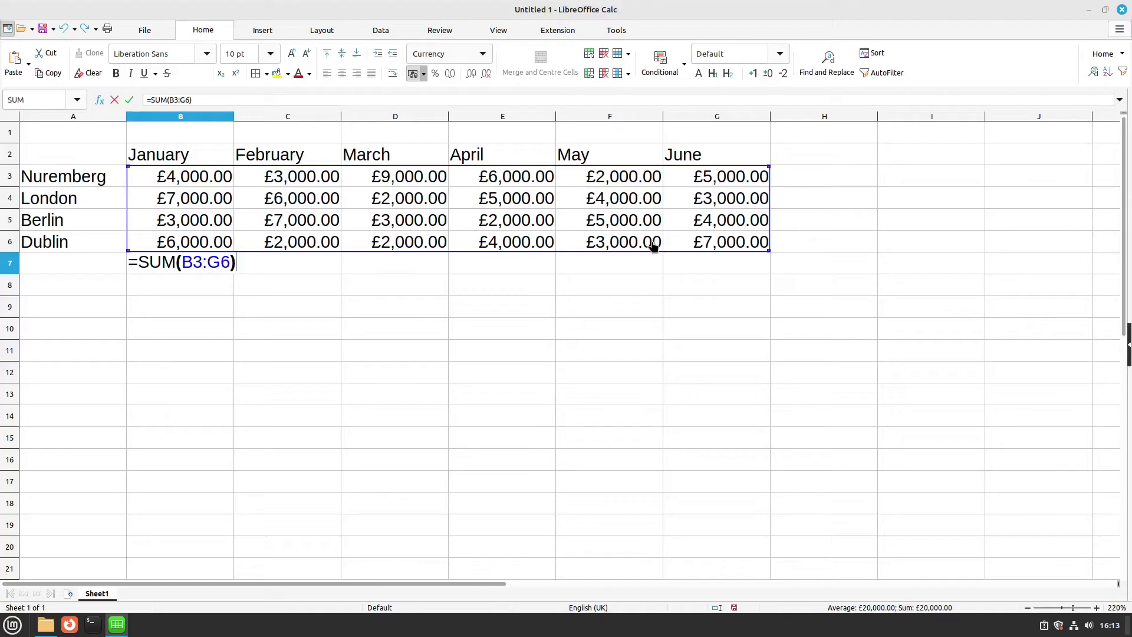
{"action": "key", "text": "Return"}
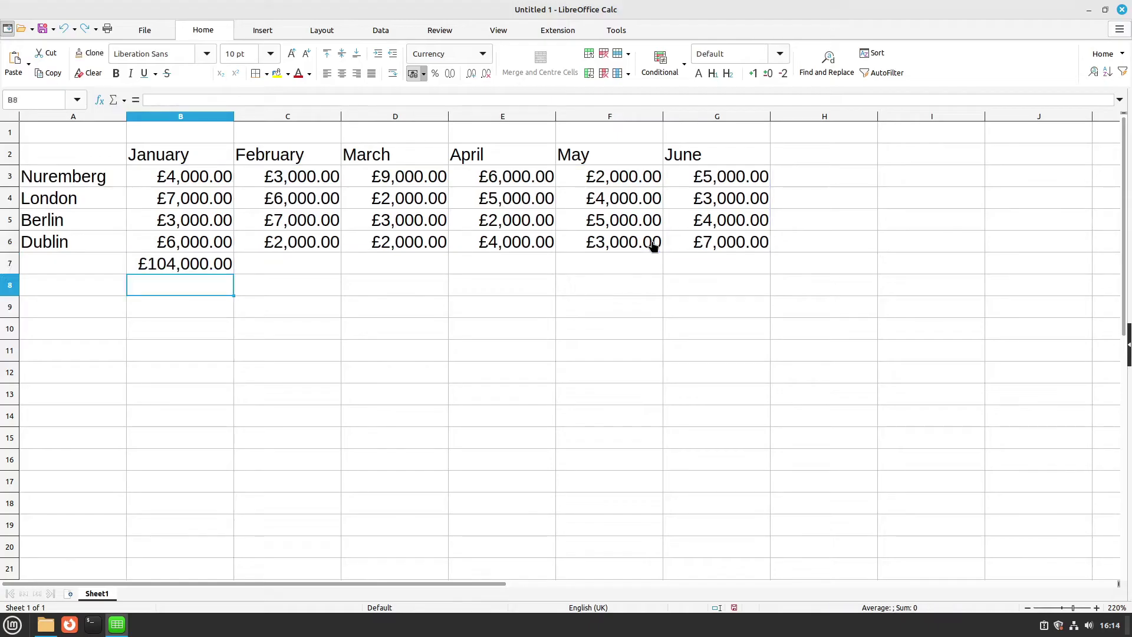
{"action": "key", "text": "ctrl+z"}
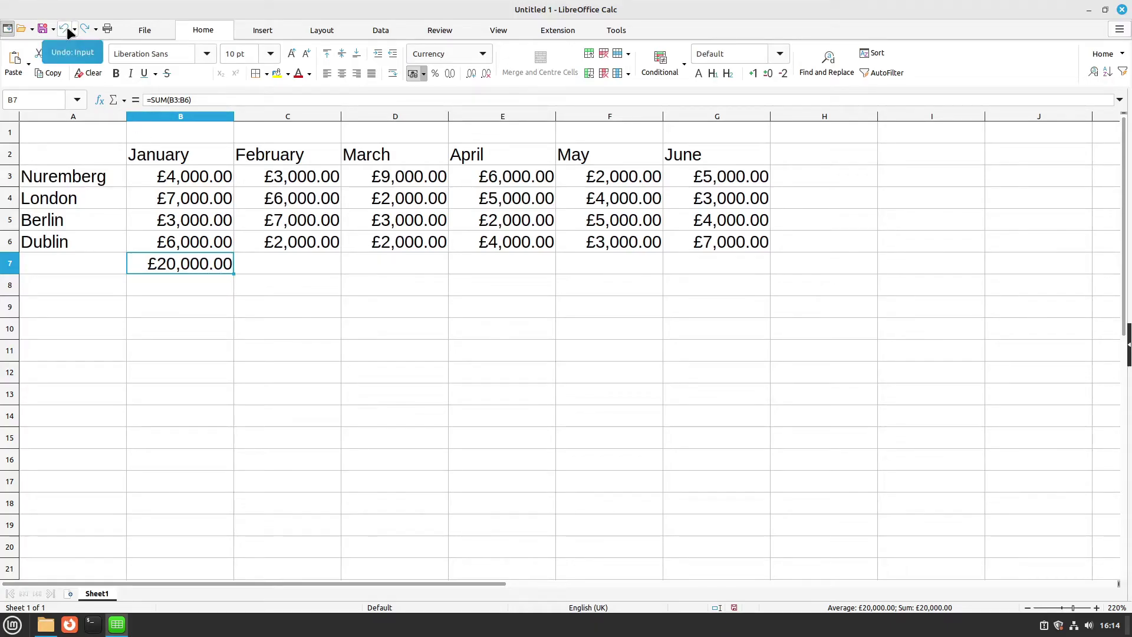
{"action": "double_click", "coordinate": [186, 262]}
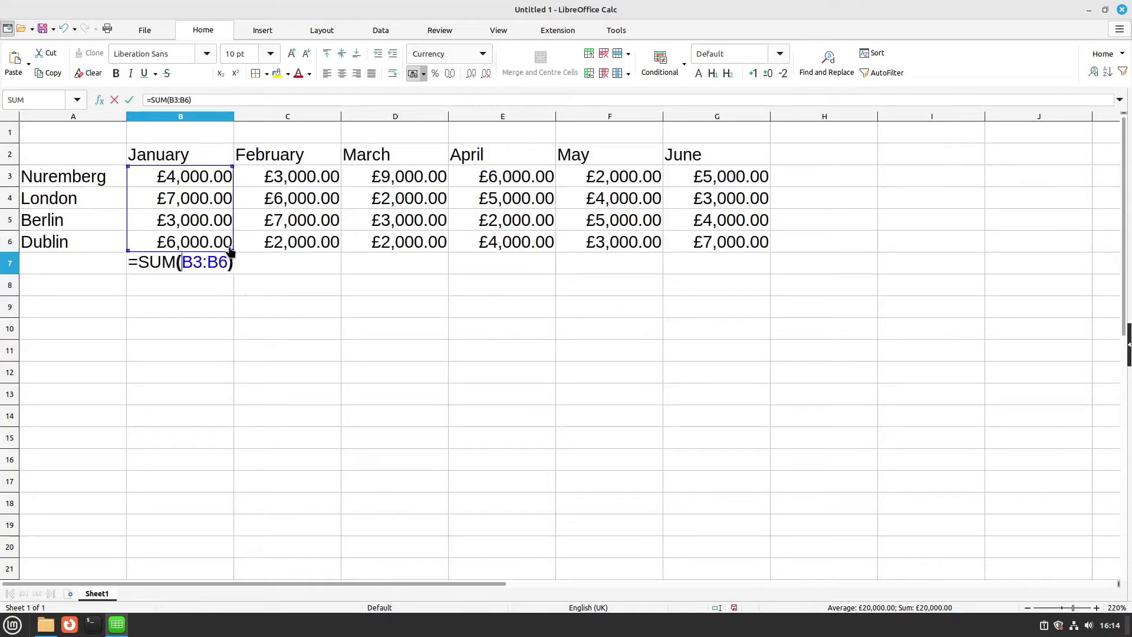
{"action": "left_click_drag", "start_coordinate": [231, 250], "coordinate": [648, 227]}
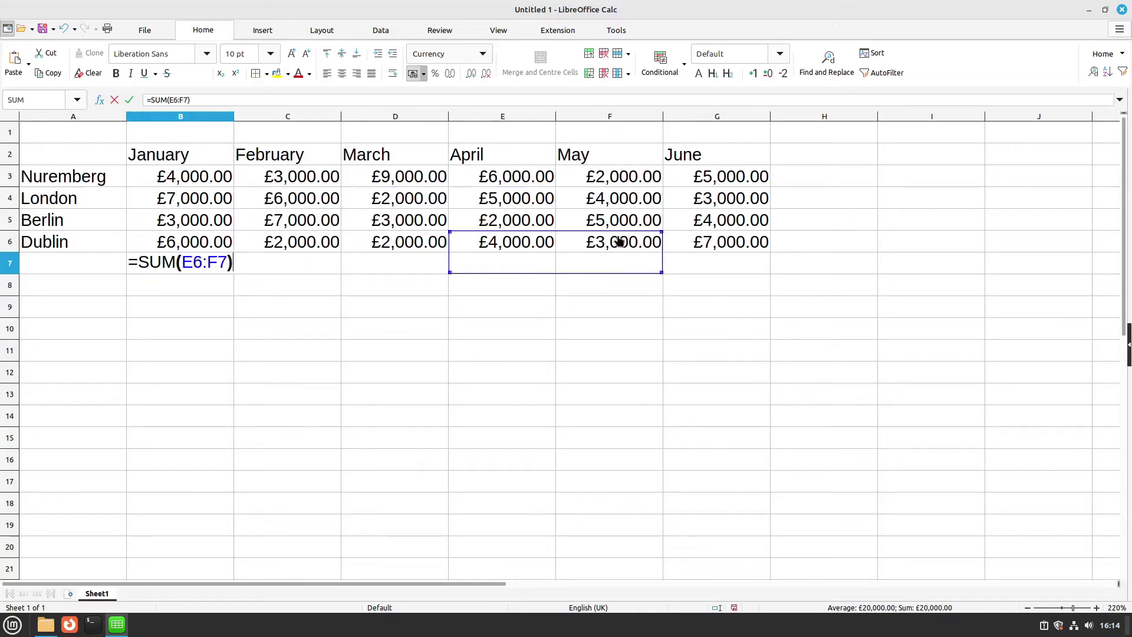
{"action": "left_click_drag", "start_coordinate": [538, 260], "coordinate": [164, 194]}
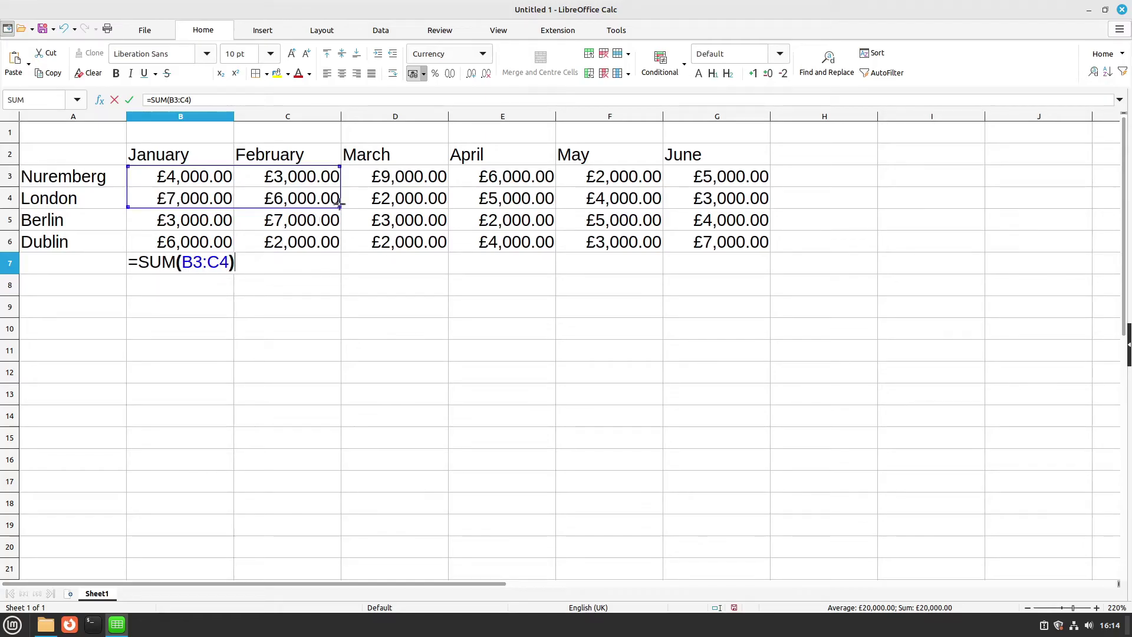
{"action": "left_click_drag", "start_coordinate": [340, 204], "coordinate": [217, 244]}
{"action": "key", "text": "Return"}
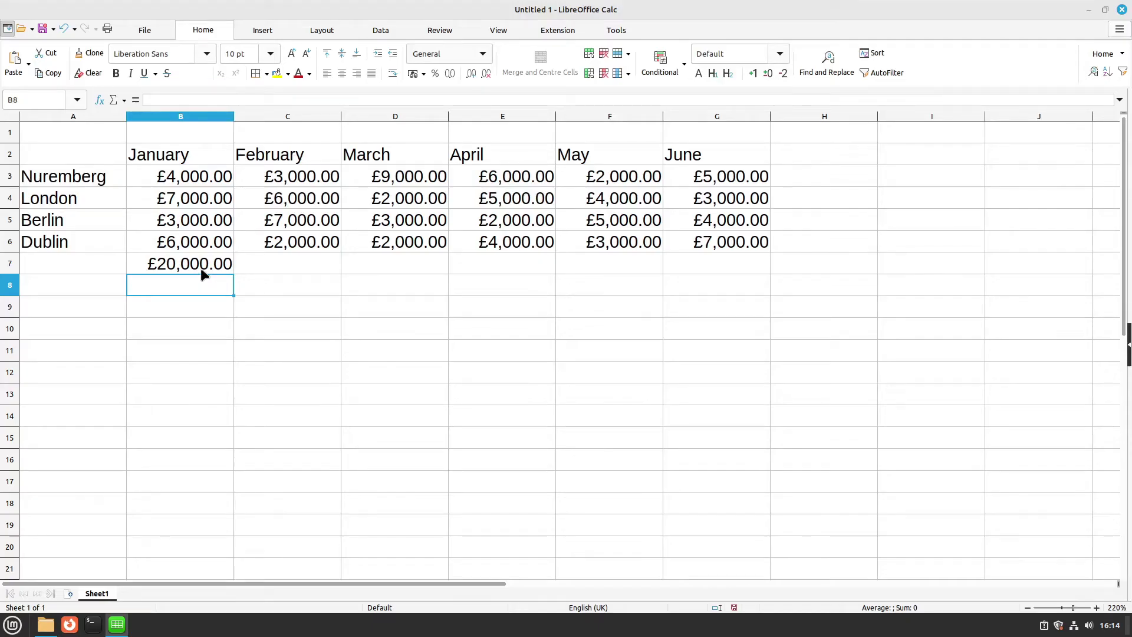
{"action": "left_click", "coordinate": [225, 267]}
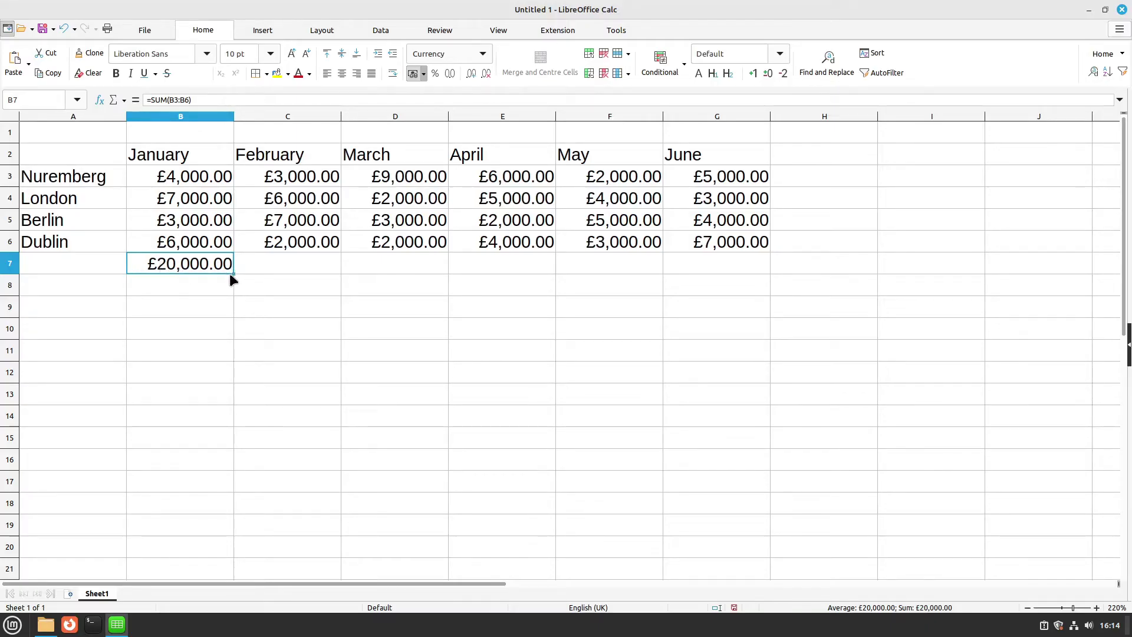
Copy the January total across row 7 to June and check the March, April, May formulas.
{"action": "left_click_drag", "start_coordinate": [234, 273], "coordinate": [749, 264]}
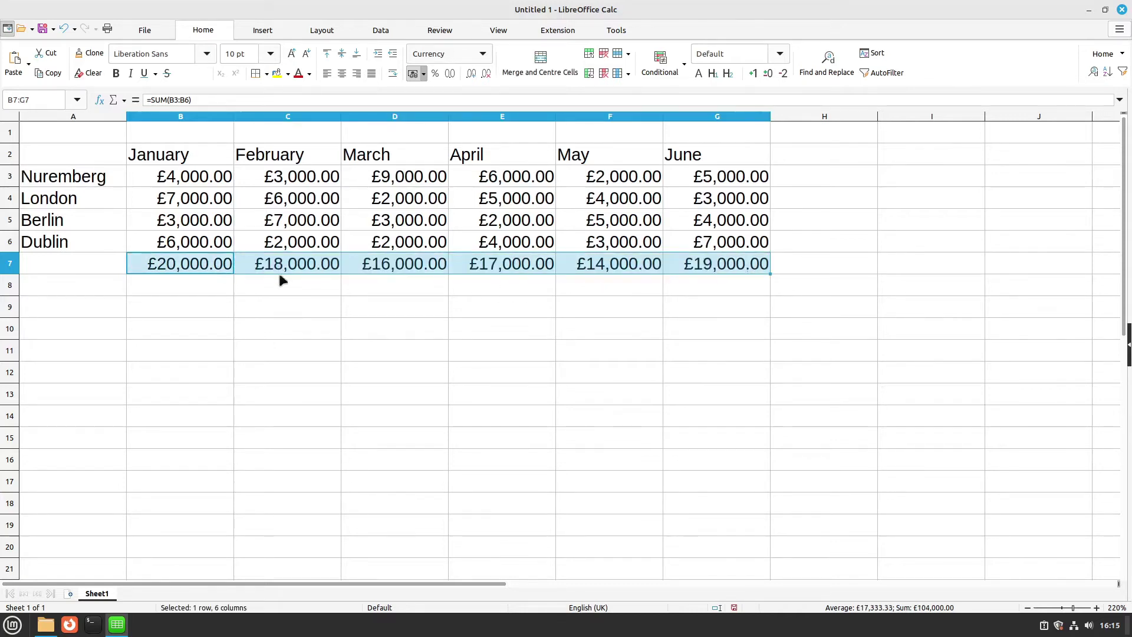
{"action": "double_click", "coordinate": [482, 263]}
{"action": "key", "text": "Escape"}
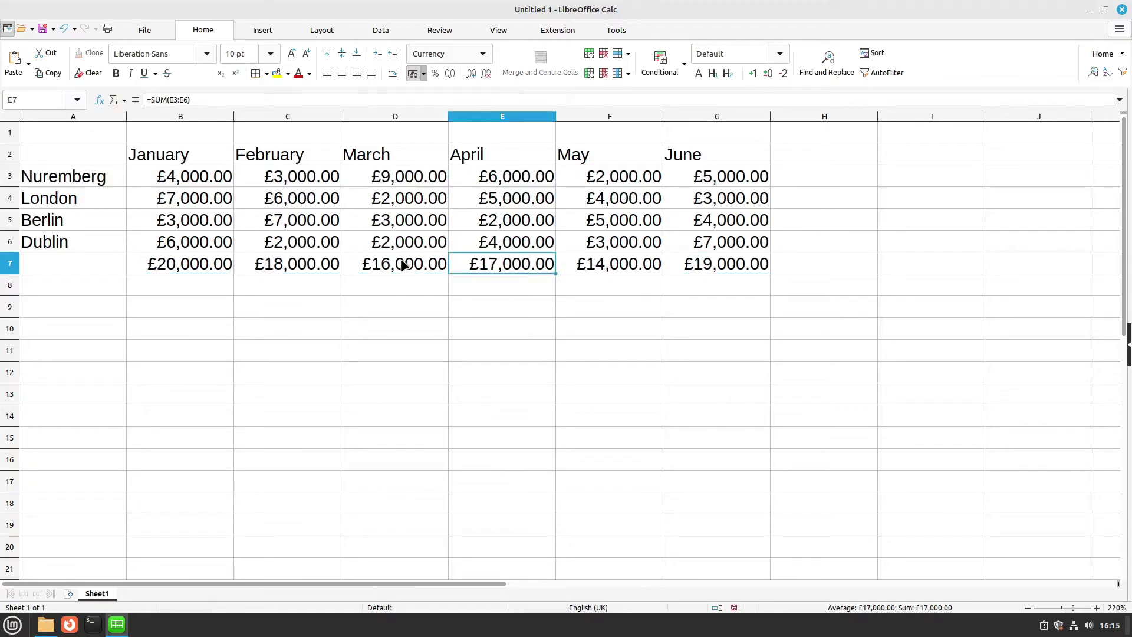
{"action": "double_click", "coordinate": [404, 263]}
{"action": "key", "text": "Escape"}
{"action": "double_click", "coordinate": [570, 263]}
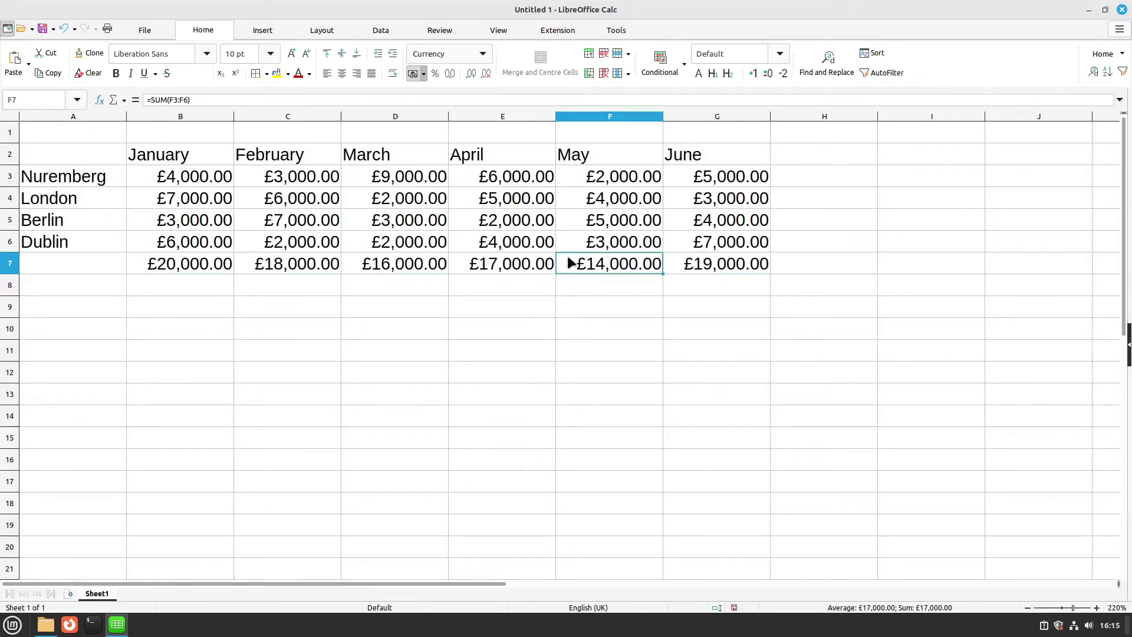
{"action": "key", "text": "Escape"}
{"action": "left_click_drag", "start_coordinate": [164, 263], "coordinate": [303, 260]}
Label A7 and H2 with 'Sum'.
{"action": "left_click", "coordinate": [85, 264]}
{"action": "type", "text": "S"}
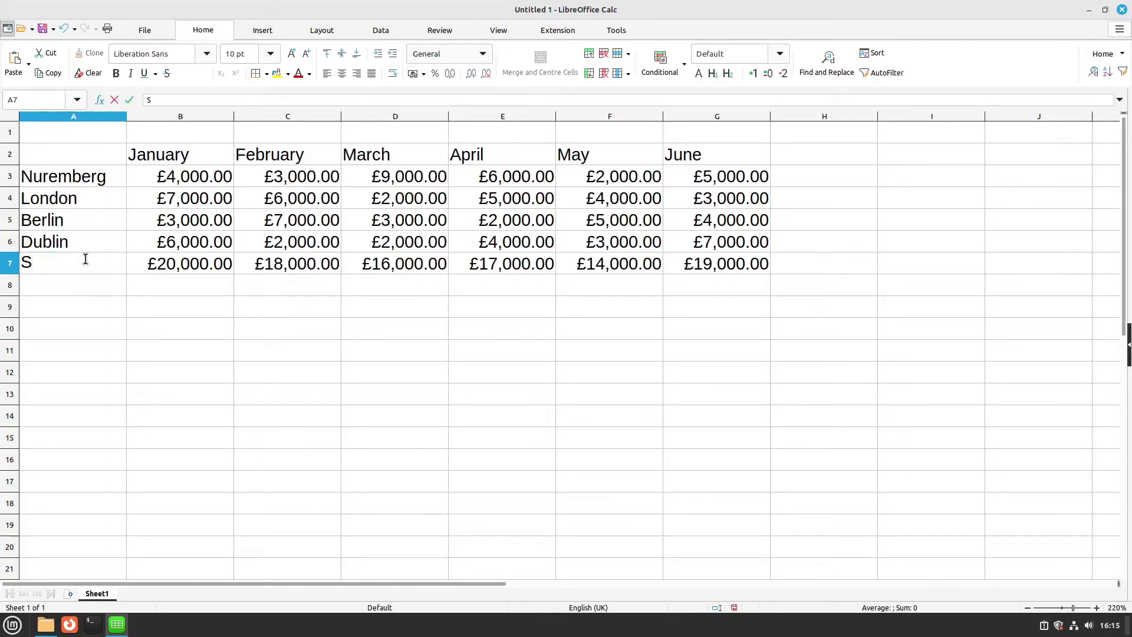
{"action": "type", "text": "um"}
{"action": "key", "text": "Return"}
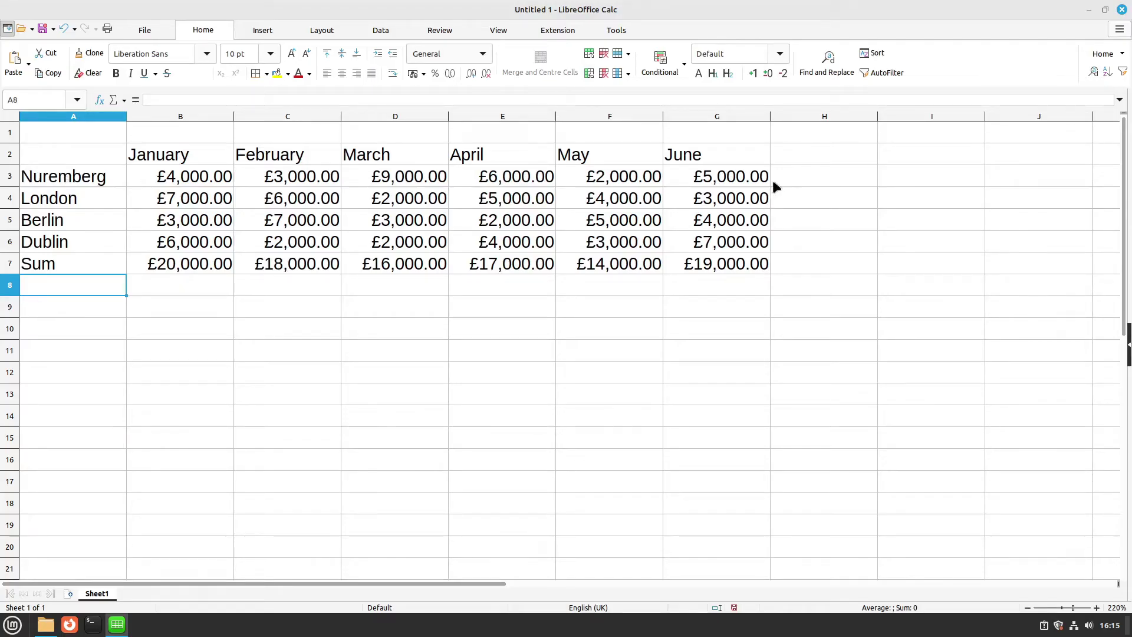
{"action": "left_click", "coordinate": [797, 157]}
{"action": "type", "text": "Sum"}
{"action": "key", "text": "Return"}
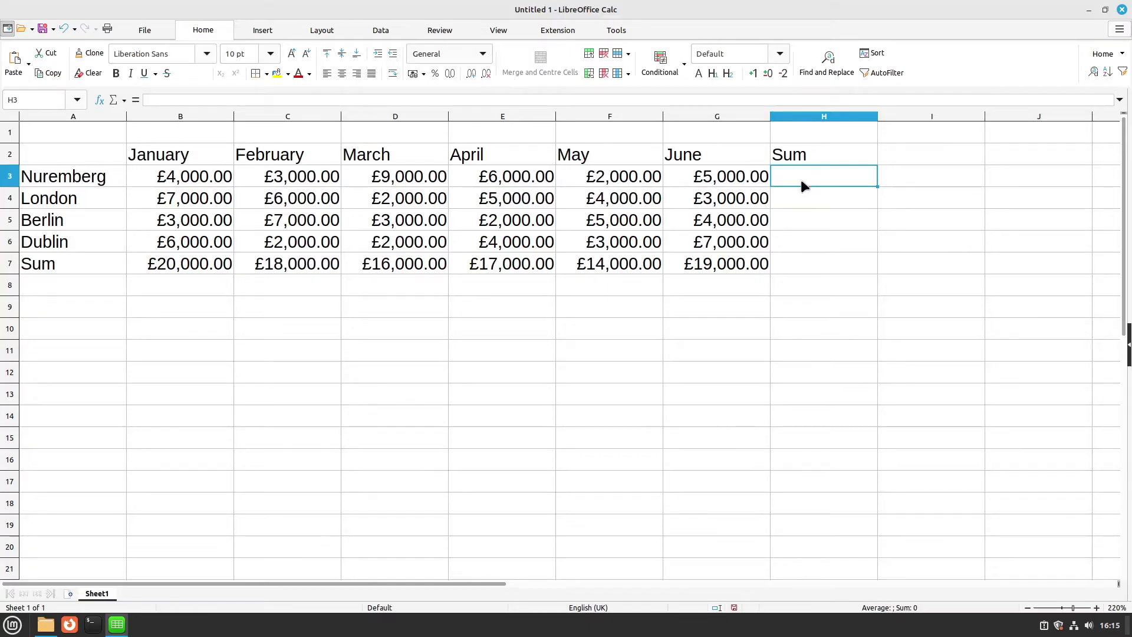
Fill H3:H7 with each row's sum using AutoSum's Sum option.
{"action": "left_click_drag", "start_coordinate": [802, 183], "coordinate": [807, 262]}
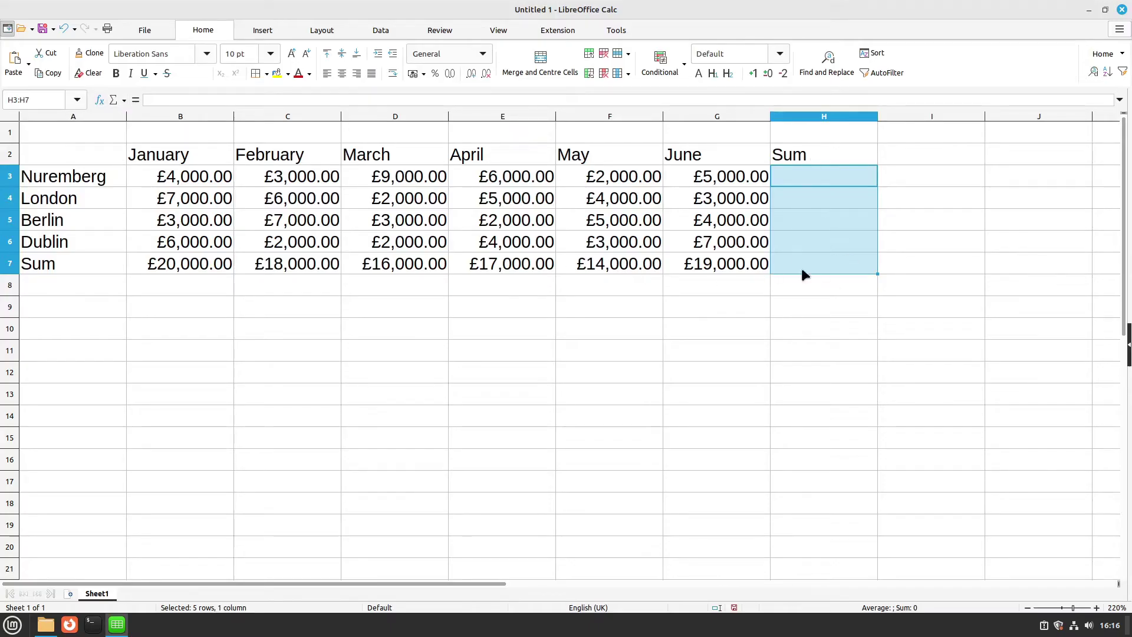
{"action": "left_click", "coordinate": [123, 100]}
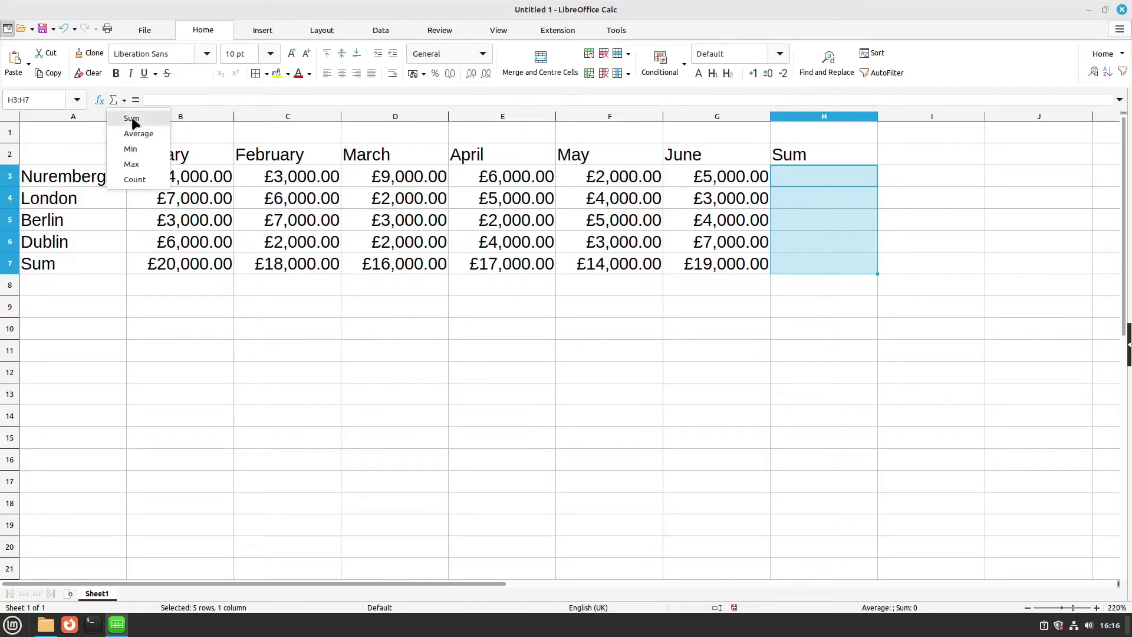
{"action": "left_click", "coordinate": [131, 118]}
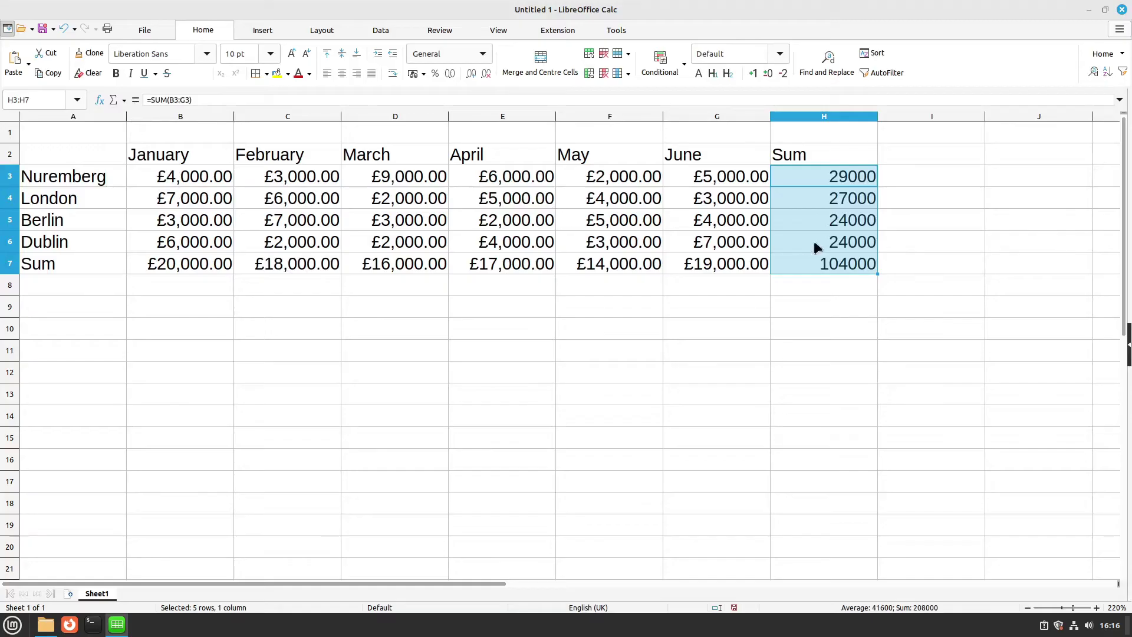
Check the SUM formulas for the Nuremberg, London, Berlin and Dublin totals.
{"action": "left_click", "coordinate": [823, 216]}
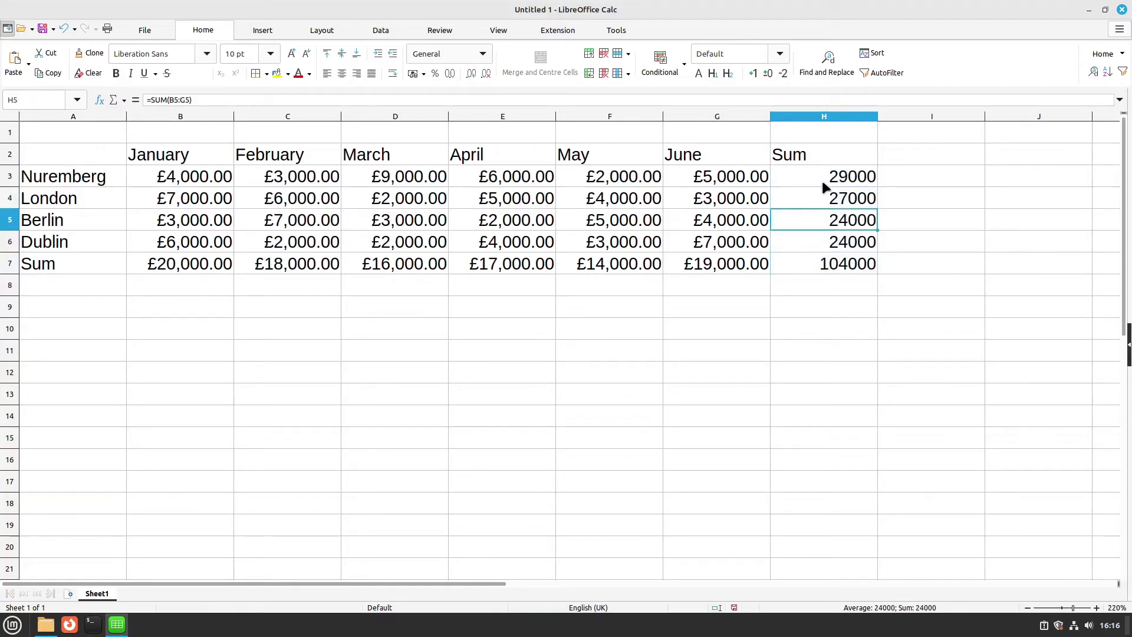
{"action": "double_click", "coordinate": [821, 180]}
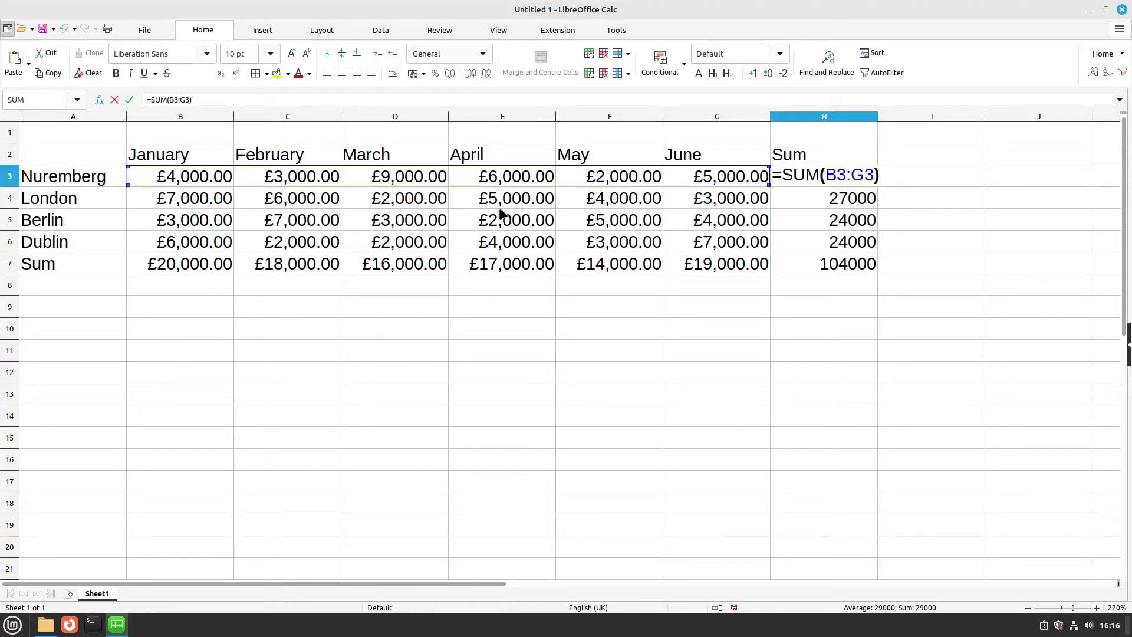
{"action": "left_click", "coordinate": [825, 218]}
{"action": "double_click", "coordinate": [826, 198]}
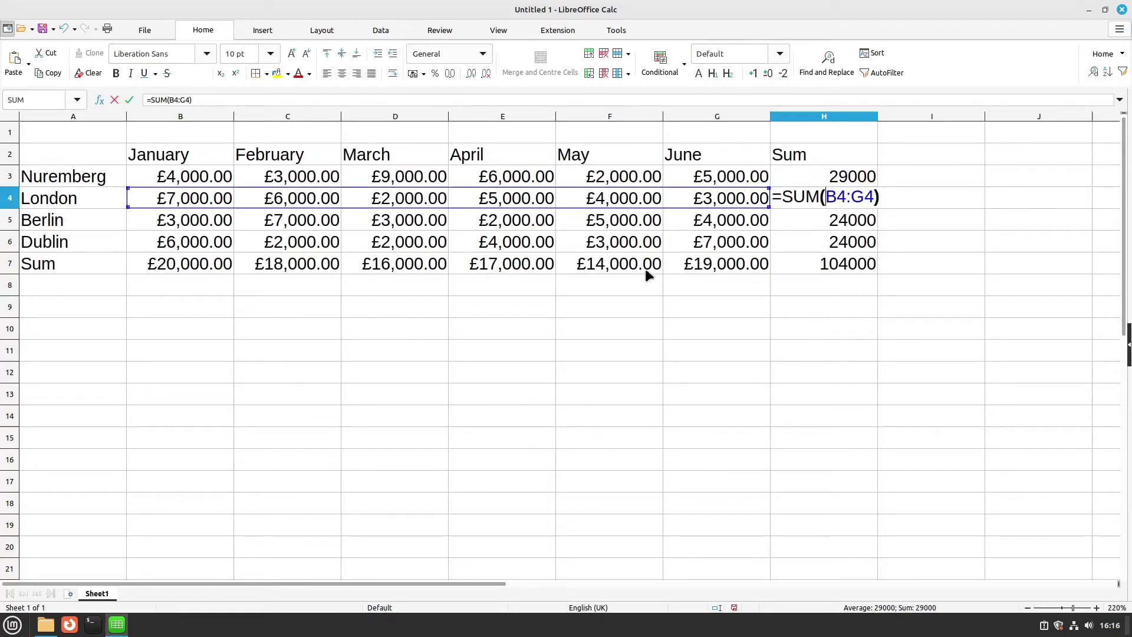
{"action": "left_click", "coordinate": [803, 219]}
{"action": "double_click", "coordinate": [804, 221]}
{"action": "key", "text": "Escape"}
{"action": "double_click", "coordinate": [795, 239]}
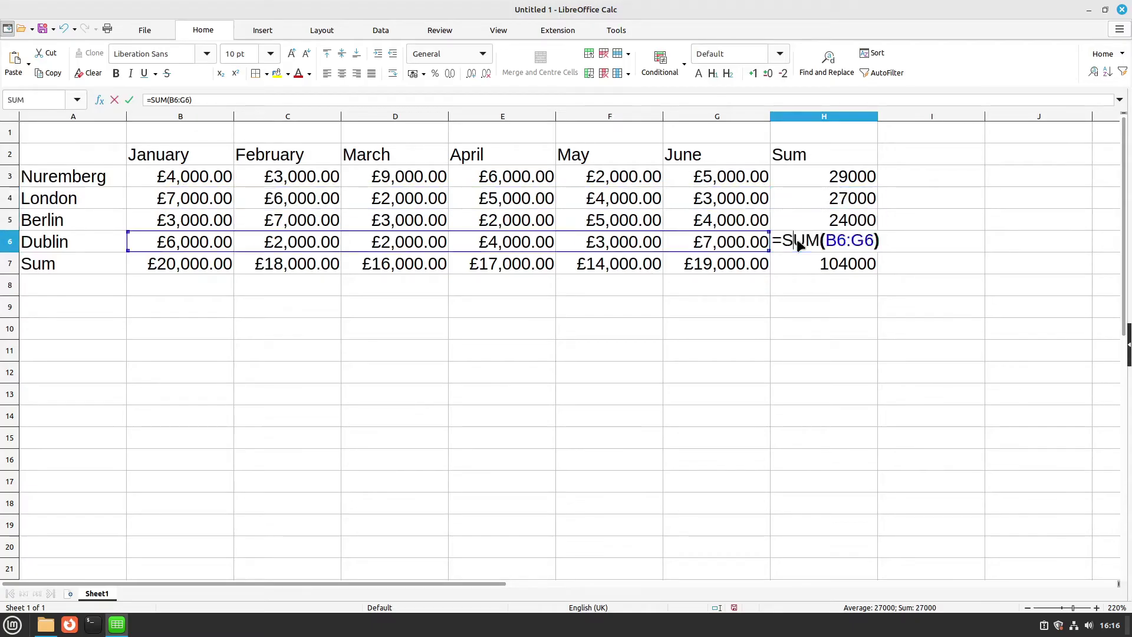
{"action": "key", "text": "Escape"}
Format the totals in H3:H7 as pound currency.
{"action": "left_click_drag", "start_coordinate": [858, 263], "coordinate": [832, 175]}
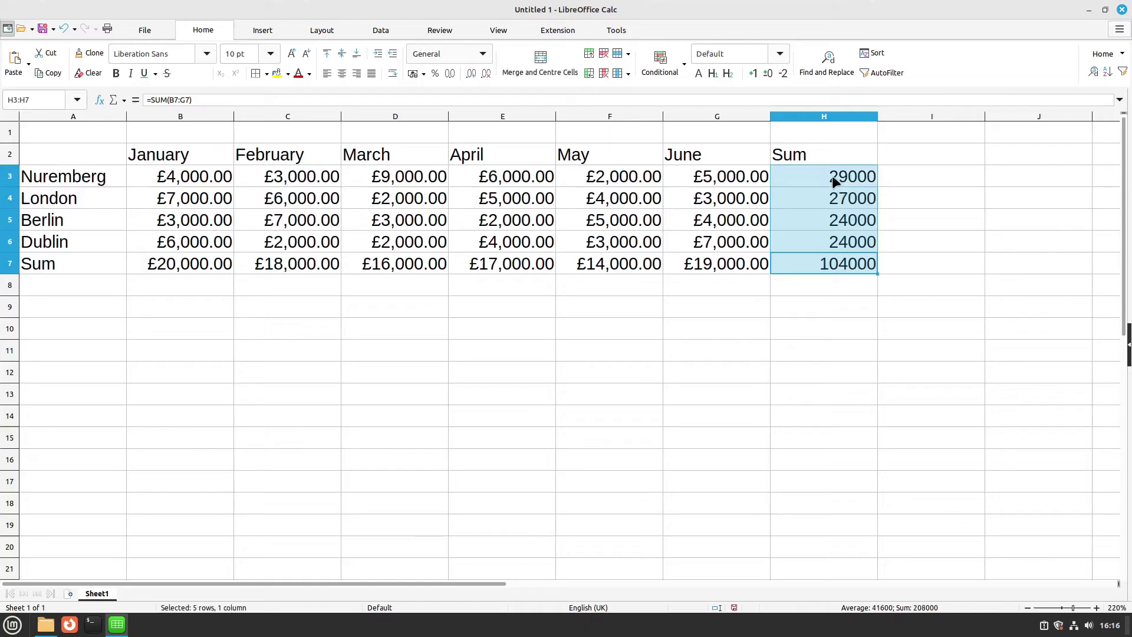
{"action": "left_click", "coordinate": [410, 71]}
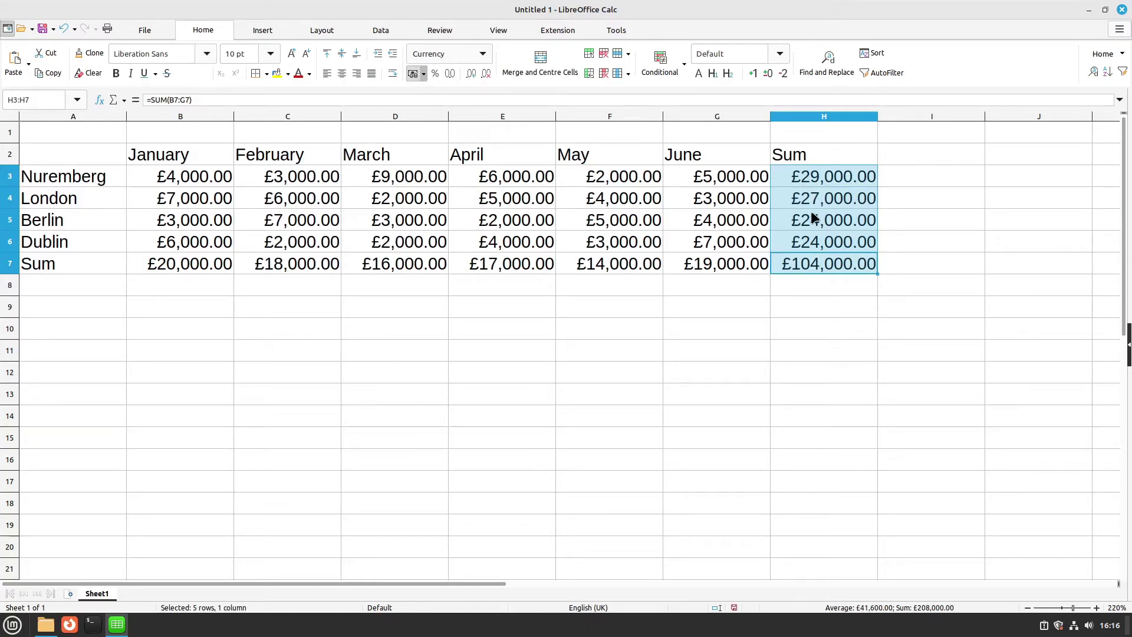
{"action": "left_click", "coordinate": [564, 201]}
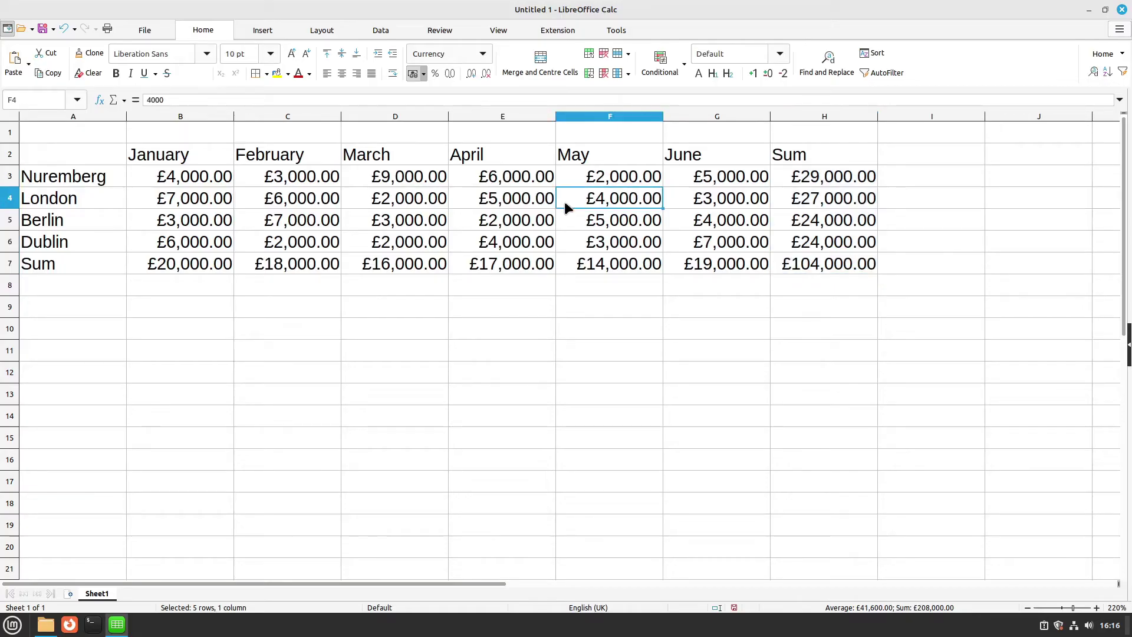
{"action": "left_click", "coordinate": [27, 148]}
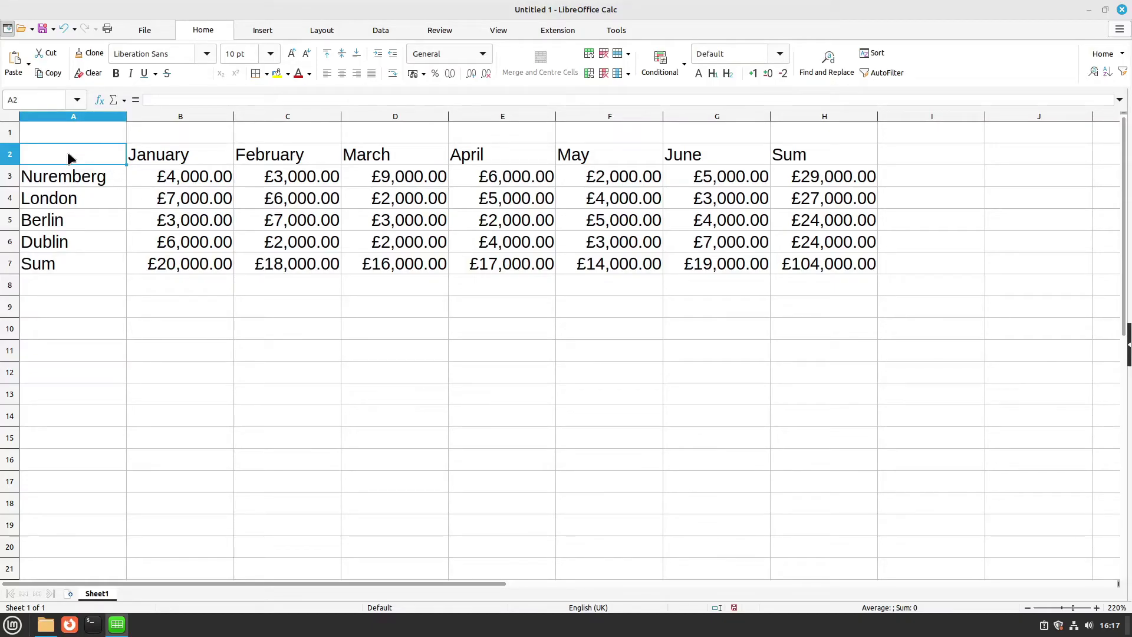
Type the heading 'Location' in A2.
{"action": "type", "text": "L"}
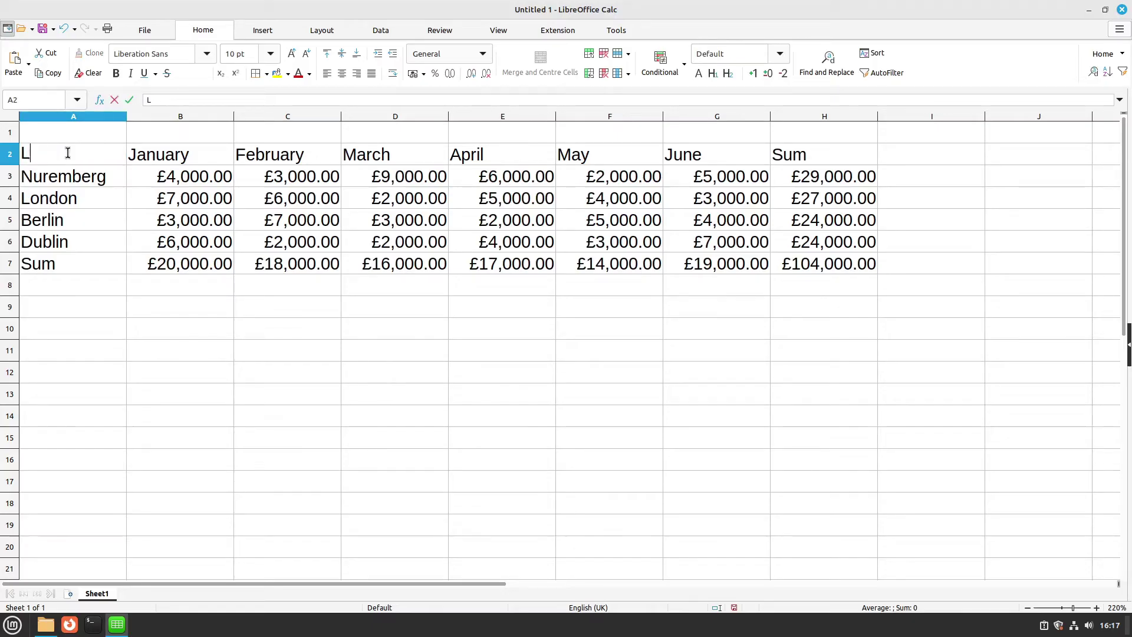
{"action": "type", "text": "ocation"}
{"action": "key", "text": "Return"}
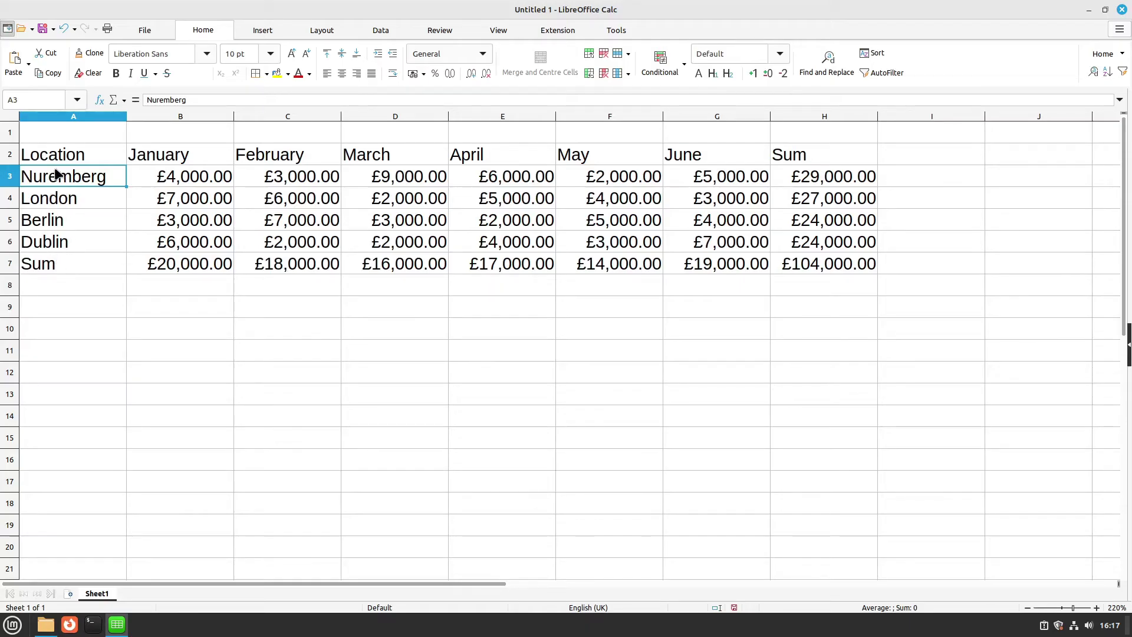
{"action": "left_click_drag", "start_coordinate": [80, 177], "coordinate": [796, 251]}
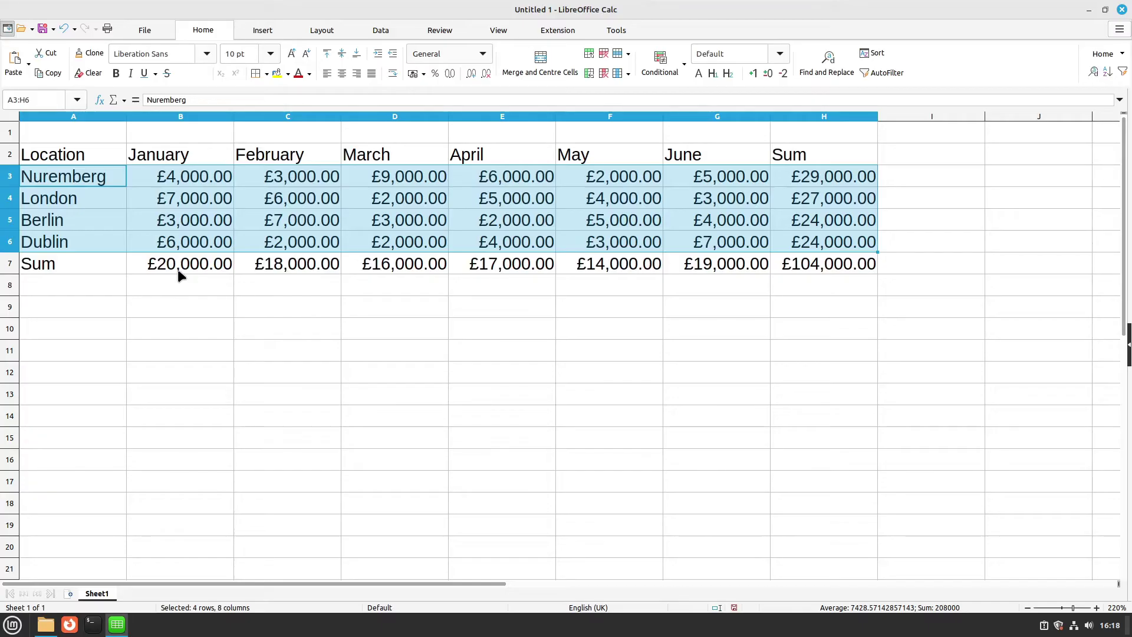
Check the Nuremberg total in H3 and January total in B7, then select the Sum row.
{"action": "left_click", "coordinate": [823, 176]}
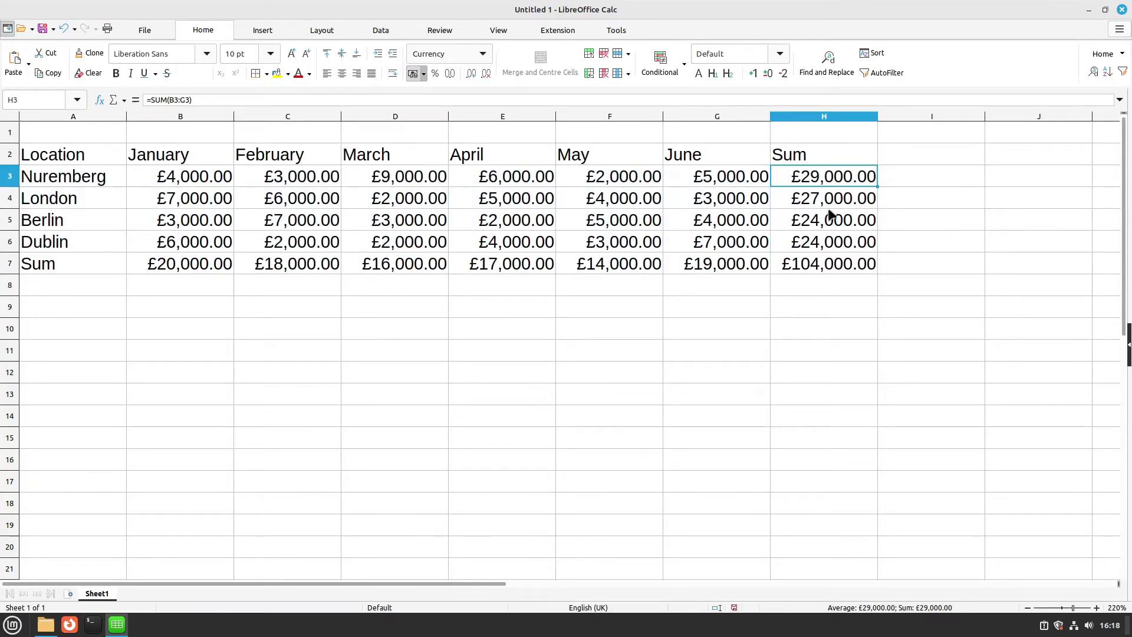
{"action": "double_click", "coordinate": [837, 180]}
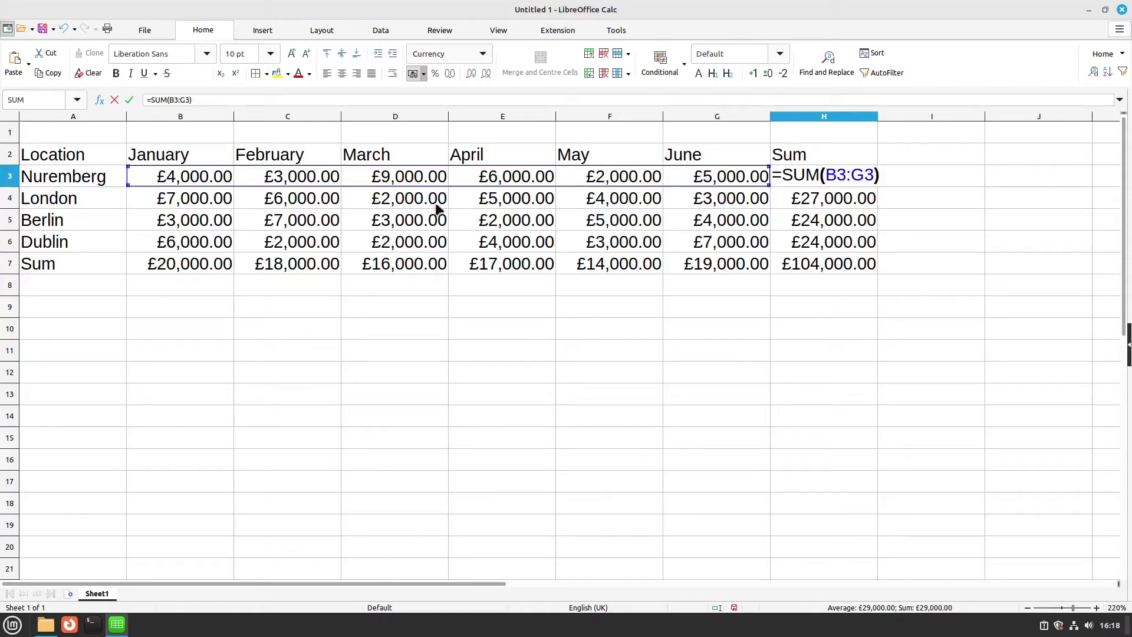
{"action": "key", "text": "Escape"}
{"action": "left_click", "coordinate": [210, 264]}
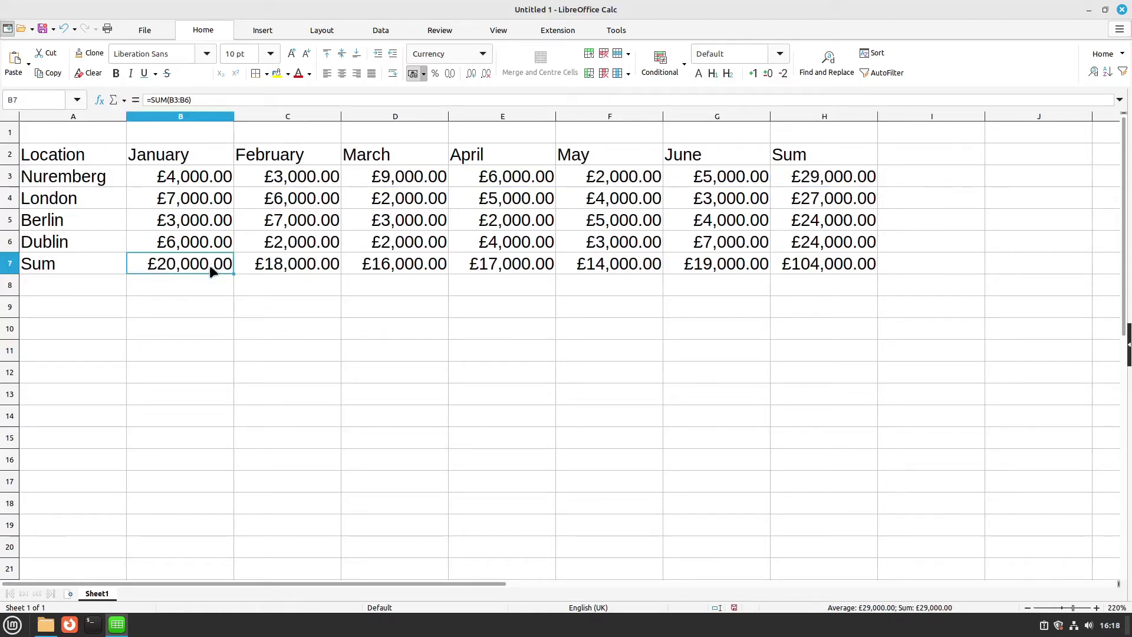
{"action": "double_click", "coordinate": [209, 264]}
{"action": "key", "text": "Escape"}
{"action": "left_click", "coordinate": [10, 263]}
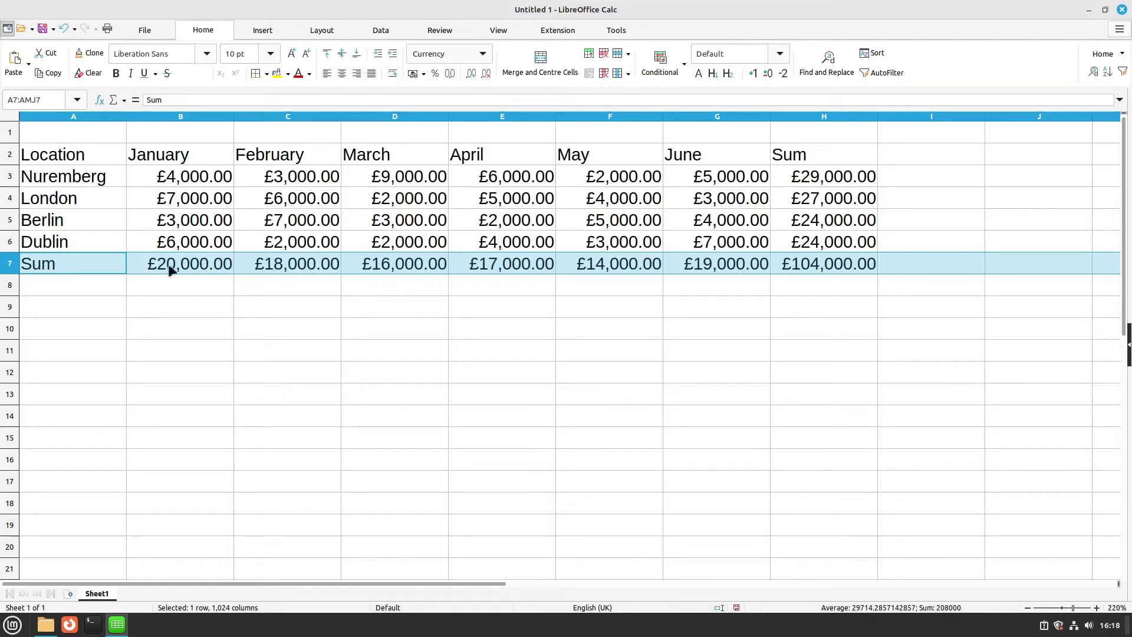
Insert a blank row above the Sum row.
{"action": "right_click", "coordinate": [10, 269]}
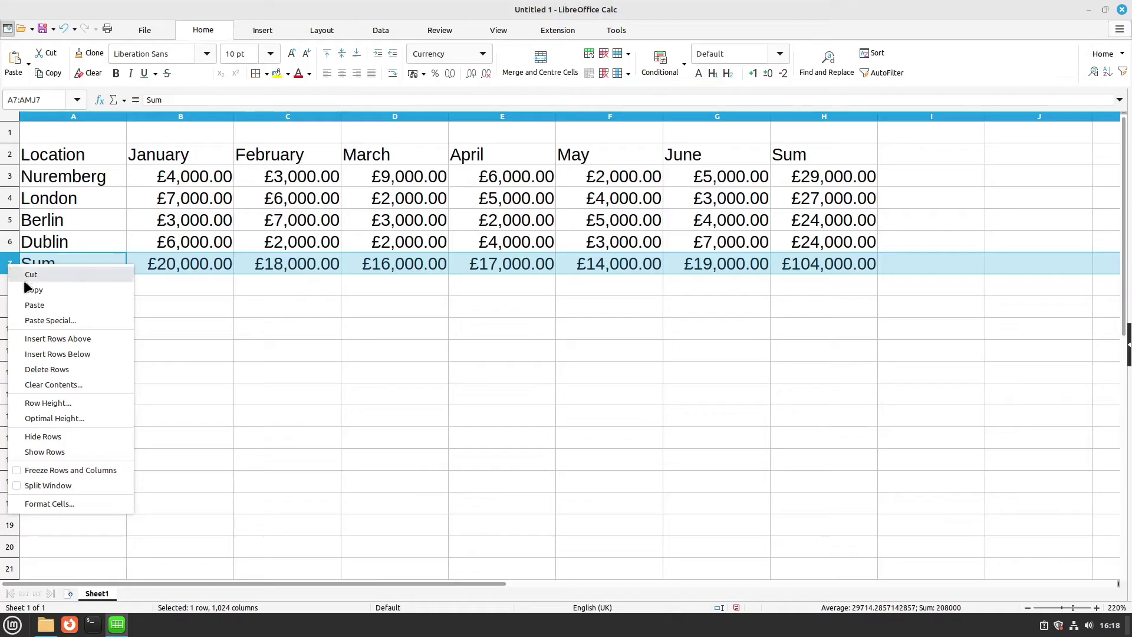
{"action": "left_click", "coordinate": [52, 341]}
{"action": "left_click", "coordinate": [30, 251]}
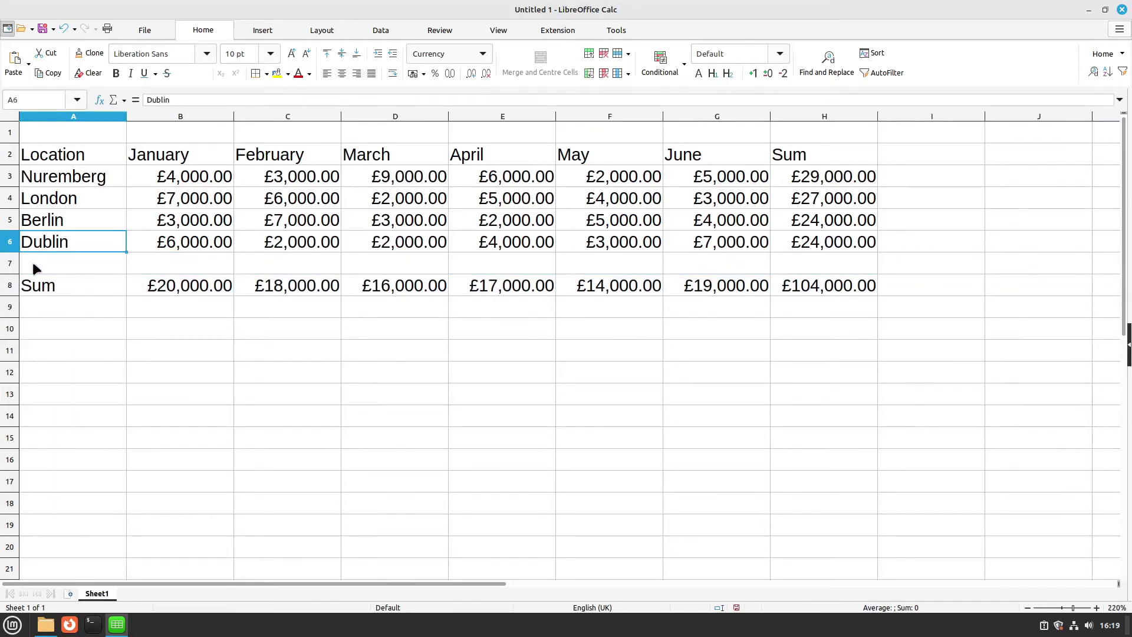
{"action": "left_click", "coordinate": [33, 264]}
Verify the January to April totals in the moved Sum row still cover rows 3–6.
{"action": "double_click", "coordinate": [166, 281]}
{"action": "key", "text": "Escape"}
{"action": "double_click", "coordinate": [166, 281]}
{"action": "key", "text": "Escape"}
{"action": "double_click", "coordinate": [263, 284]}
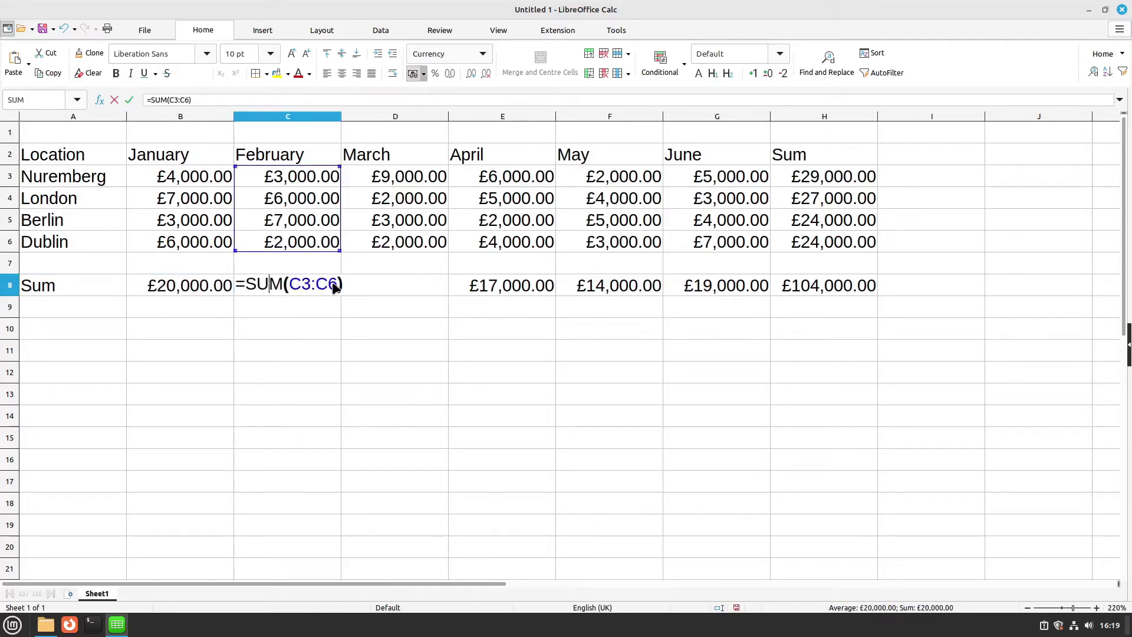
{"action": "key", "text": "Escape"}
{"action": "left_click", "coordinate": [406, 287]}
{"action": "left_click", "coordinate": [488, 287]}
{"action": "double_click", "coordinate": [483, 285]}
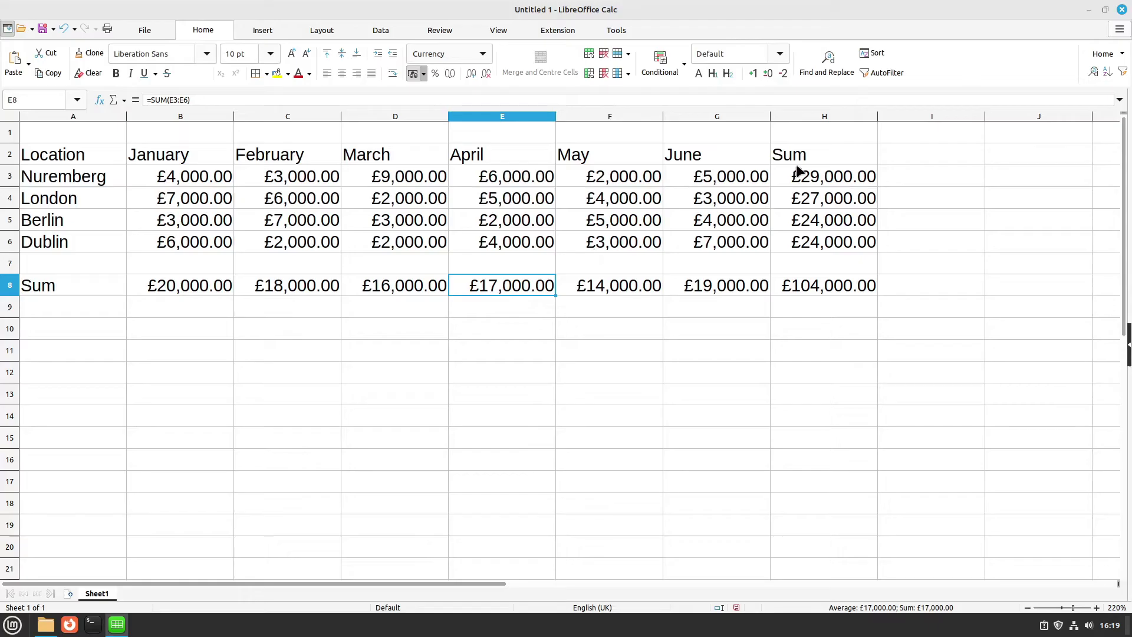
Add AutoFilter buttons to the month and Sum header row.
{"action": "left_click_drag", "start_coordinate": [837, 154], "coordinate": [99, 162]}
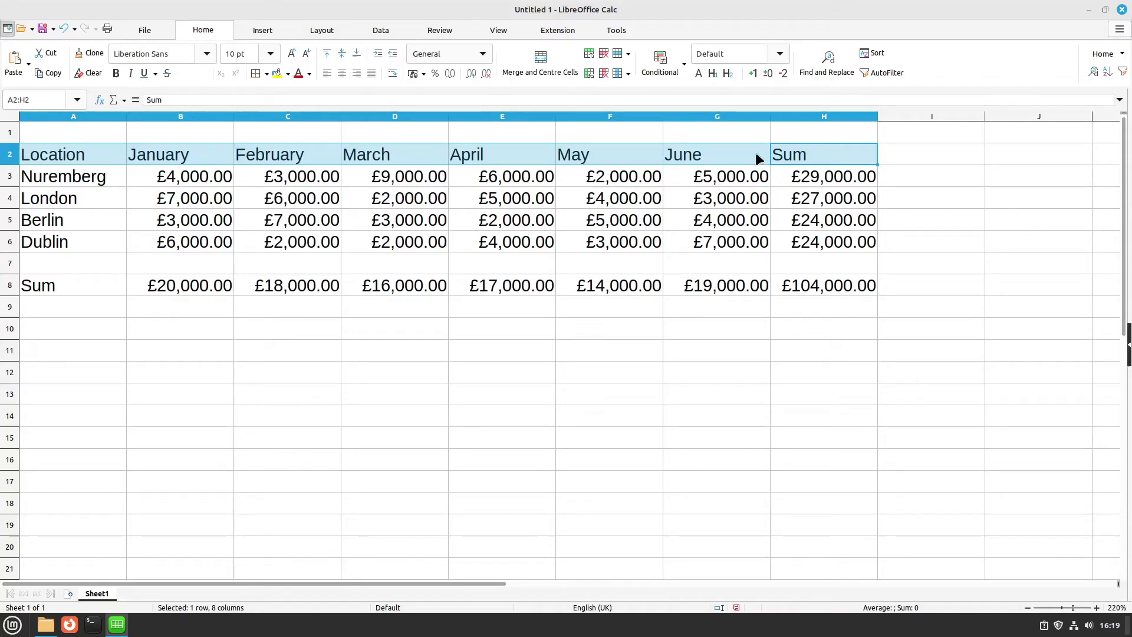
{"action": "left_click", "coordinate": [1120, 77]}
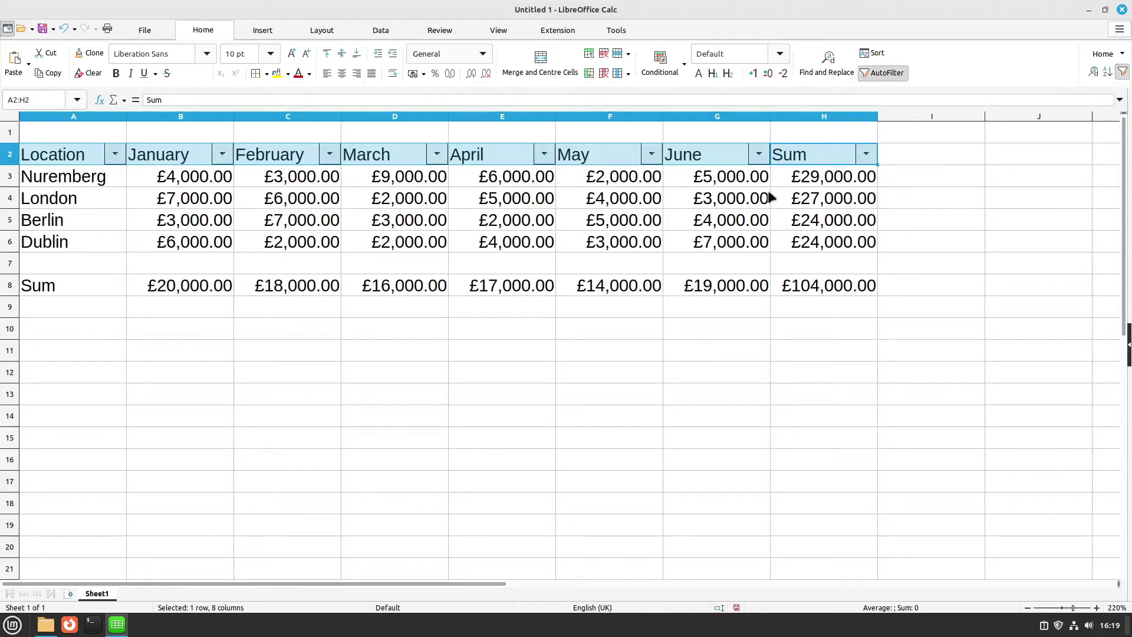
{"action": "left_click", "coordinate": [422, 177]}
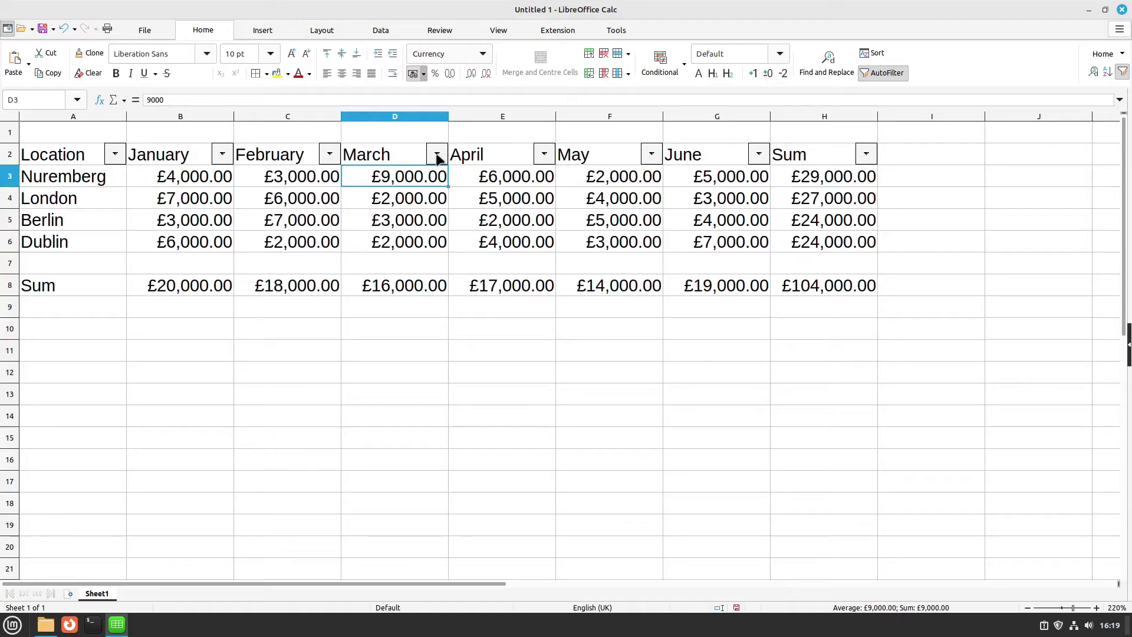
Sort the rows by March ascending, then by Sum descending, then by Location A to Z.
{"action": "left_click", "coordinate": [437, 155]}
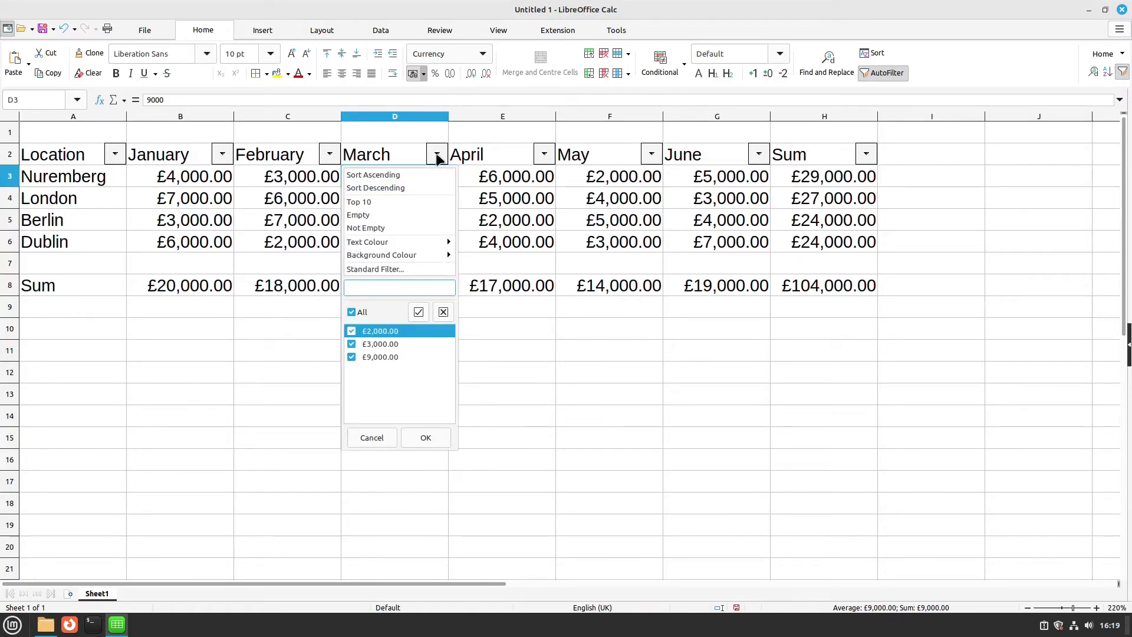
{"action": "left_click", "coordinate": [405, 176]}
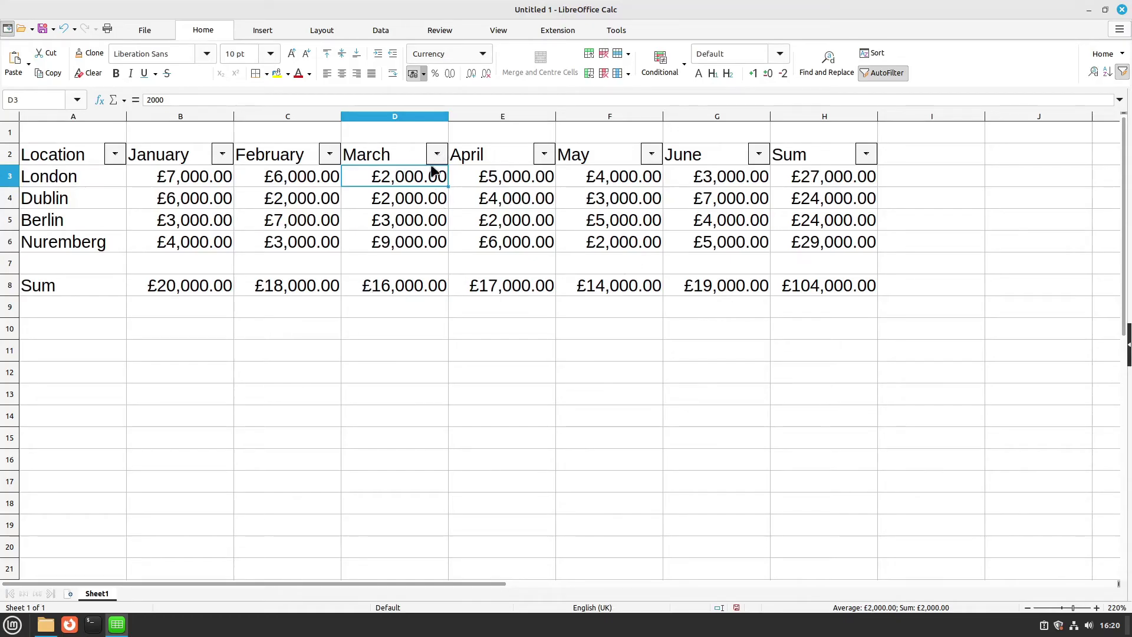
{"action": "left_click", "coordinate": [867, 155]}
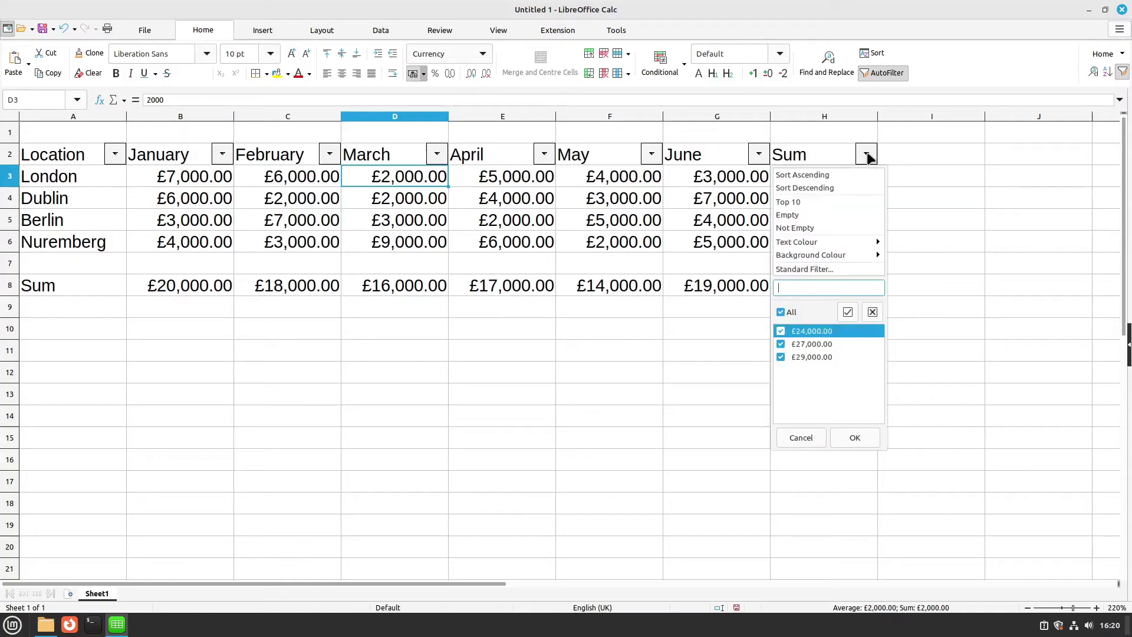
{"action": "left_click", "coordinate": [831, 189]}
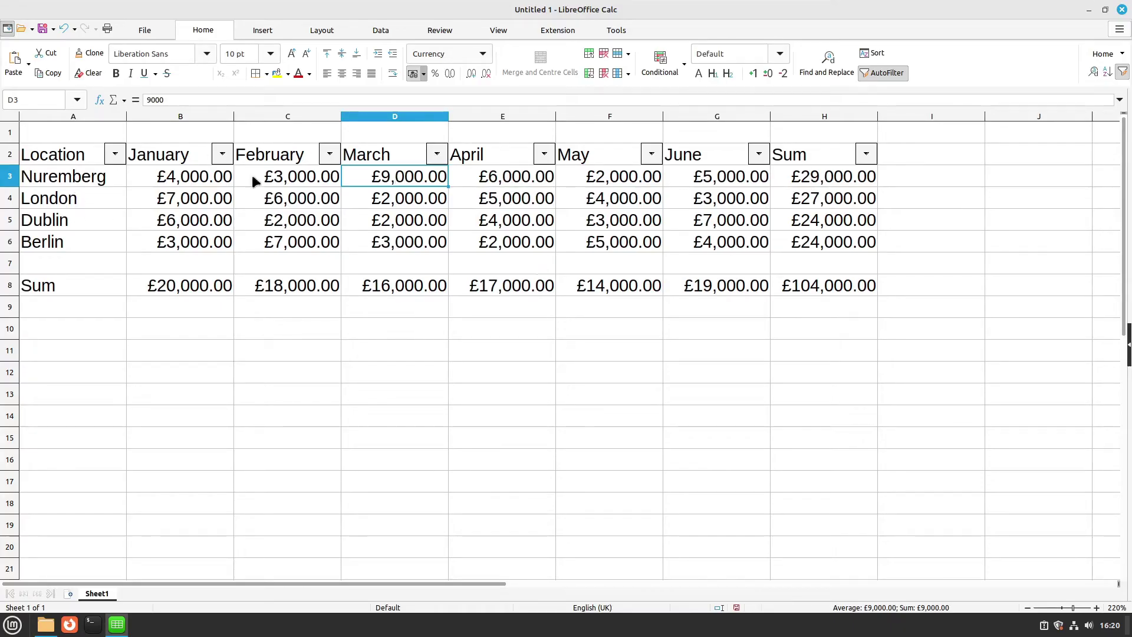
{"action": "left_click", "coordinate": [116, 154]}
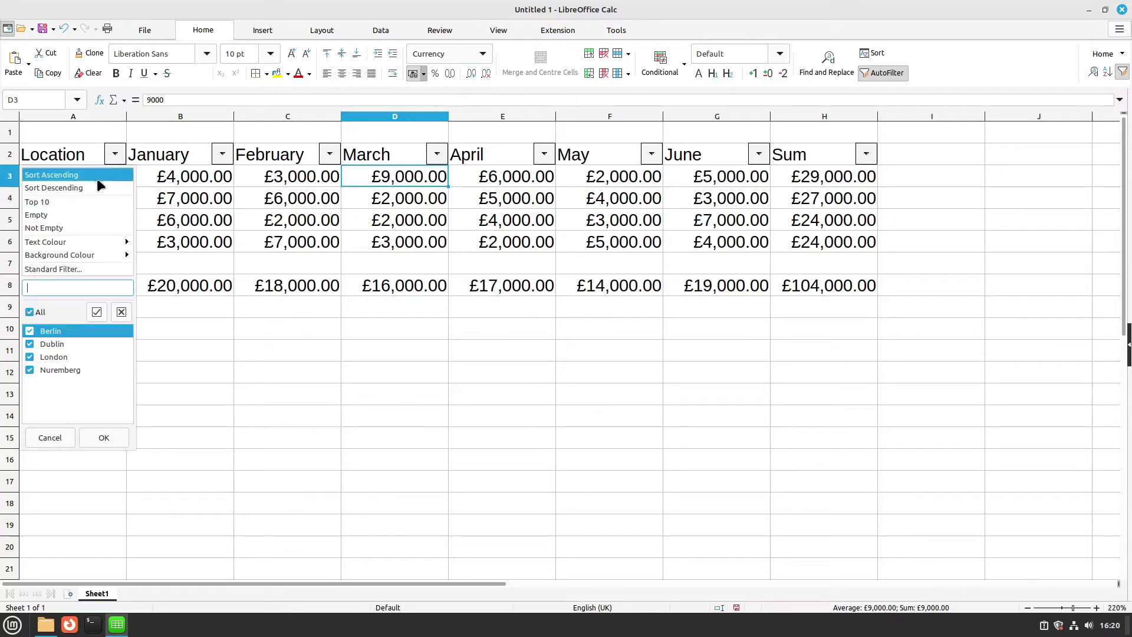
{"action": "key", "text": "Escape"}
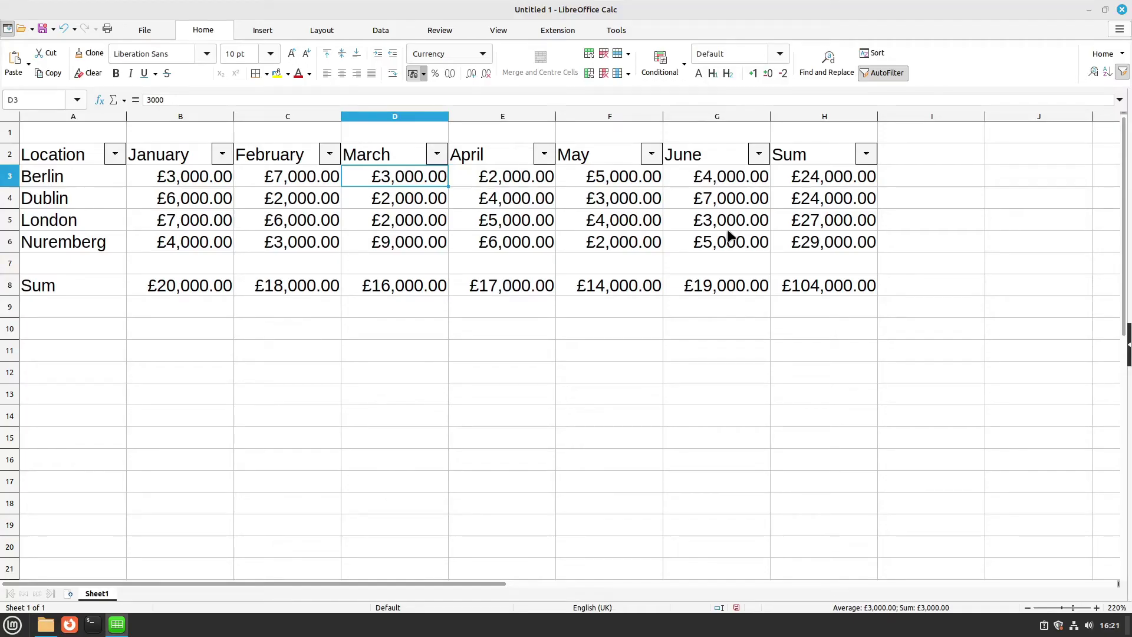
Enter the column heading 'Percentage' in cell I2.
{"action": "left_click", "coordinate": [915, 155]}
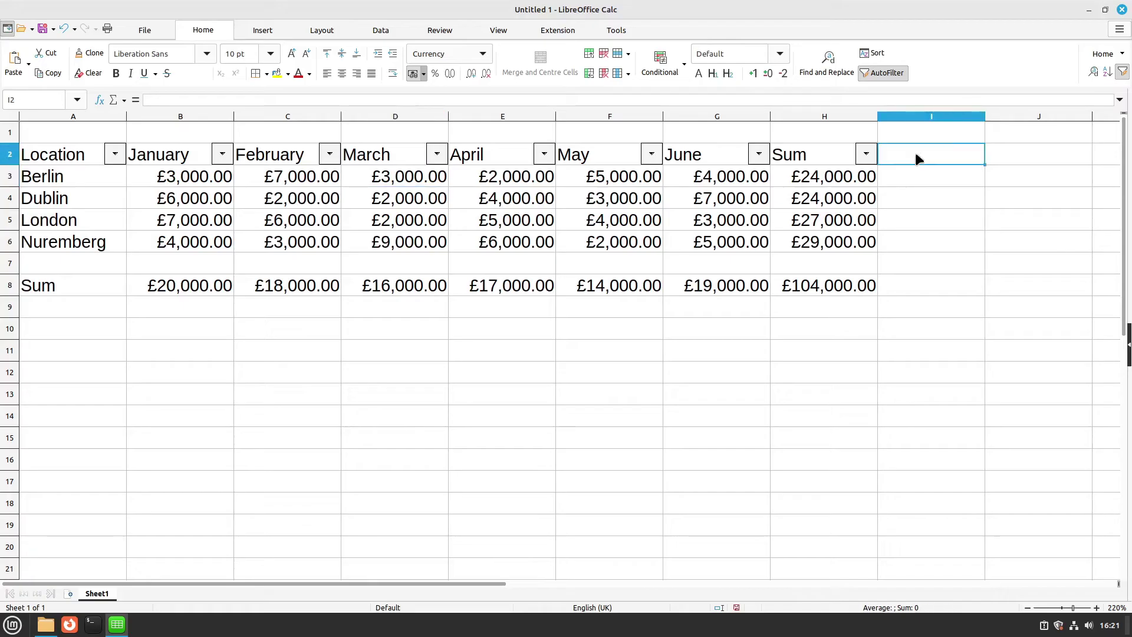
{"action": "type", "text": "pe"}
{"action": "key", "text": "BackSpace"}
{"action": "key", "text": "BackSpace"}
{"action": "type", "text": "Percentage"}
{"action": "key", "text": "Return"}
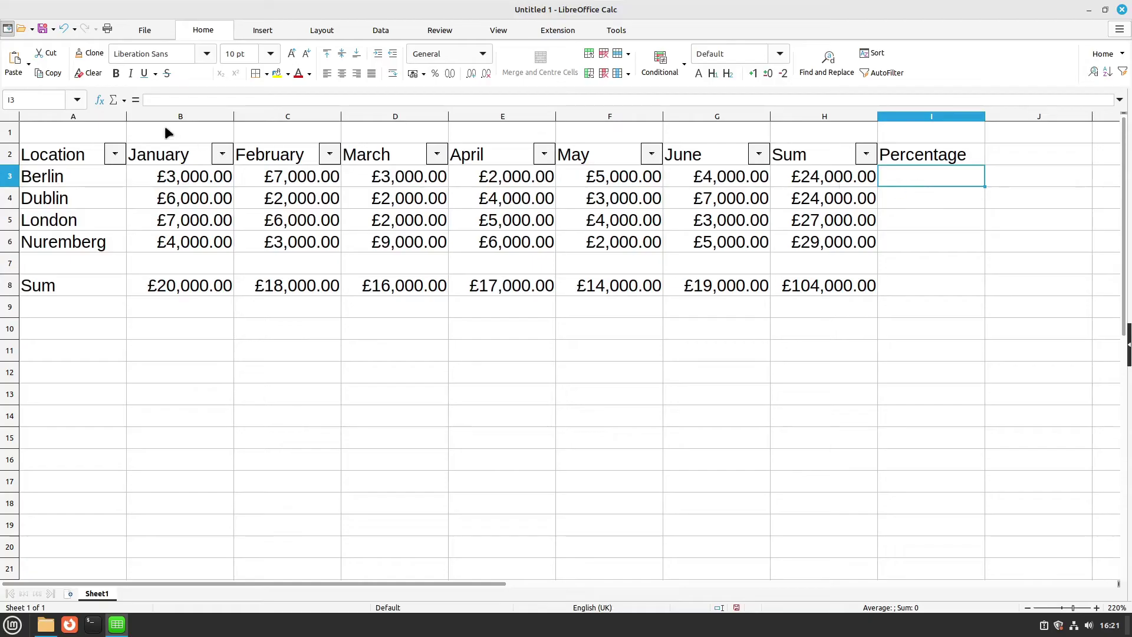
Enter the formula =H3/H8 in I3, dividing Berlin's sum by the grand total.
{"action": "left_click", "coordinate": [140, 100]}
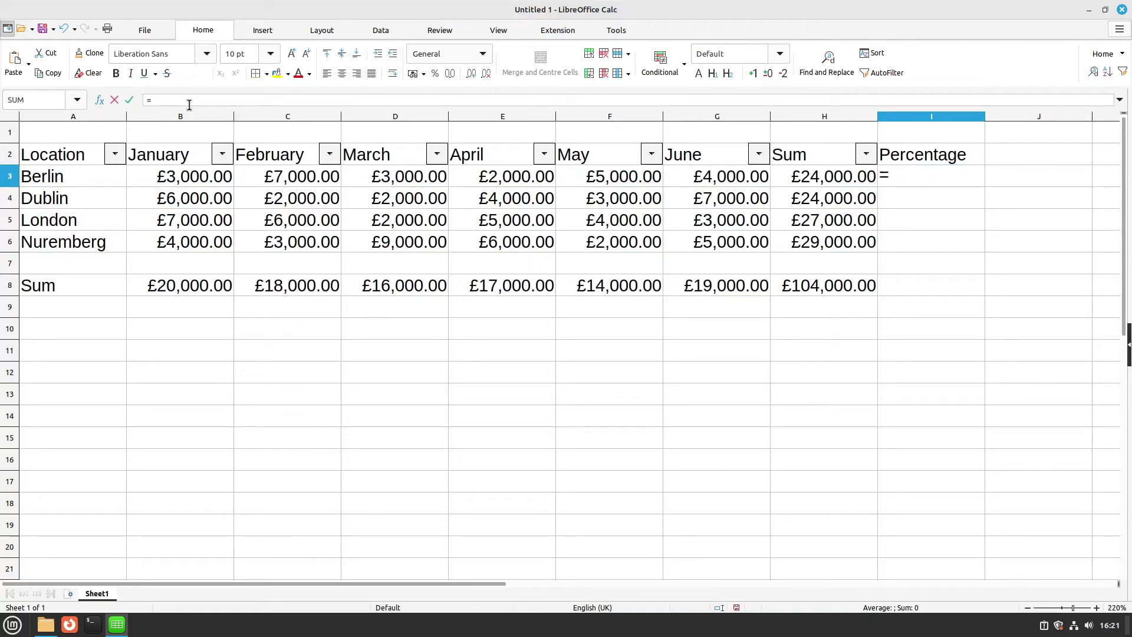
{"action": "left_click", "coordinate": [793, 176]}
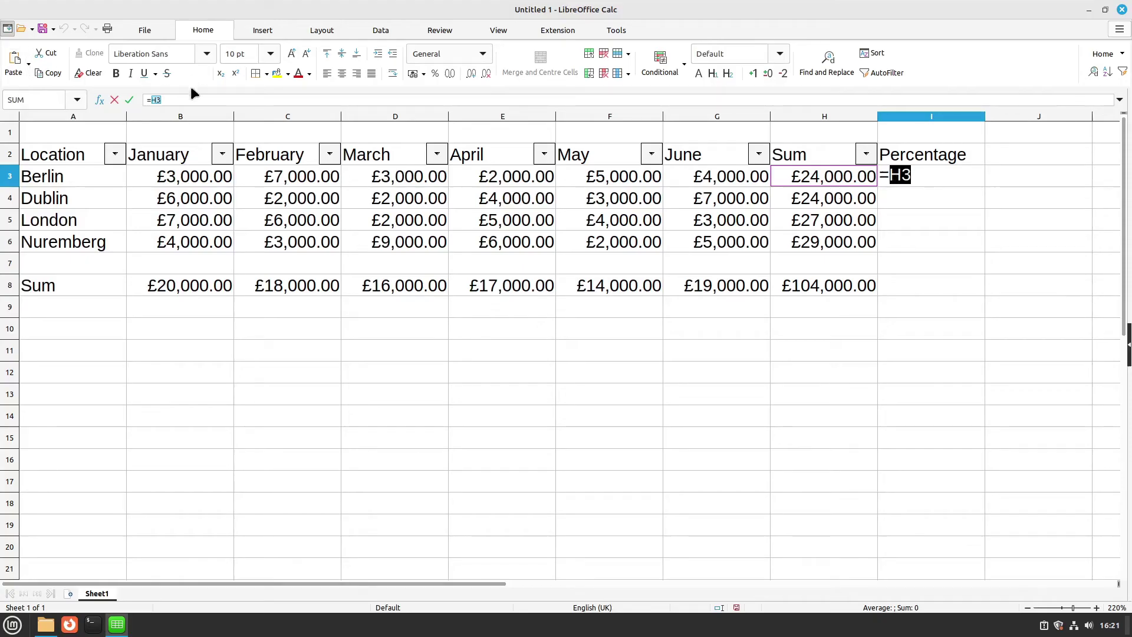
{"action": "left_click", "coordinate": [179, 99]}
{"action": "type", "text": "/"}
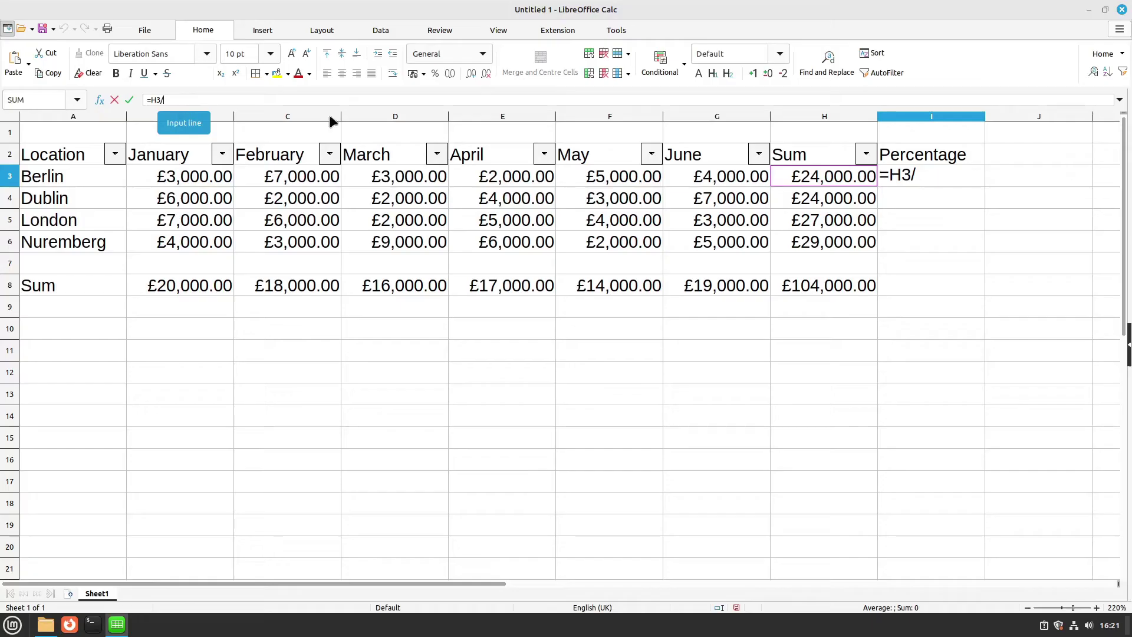
{"action": "left_click", "coordinate": [809, 294]}
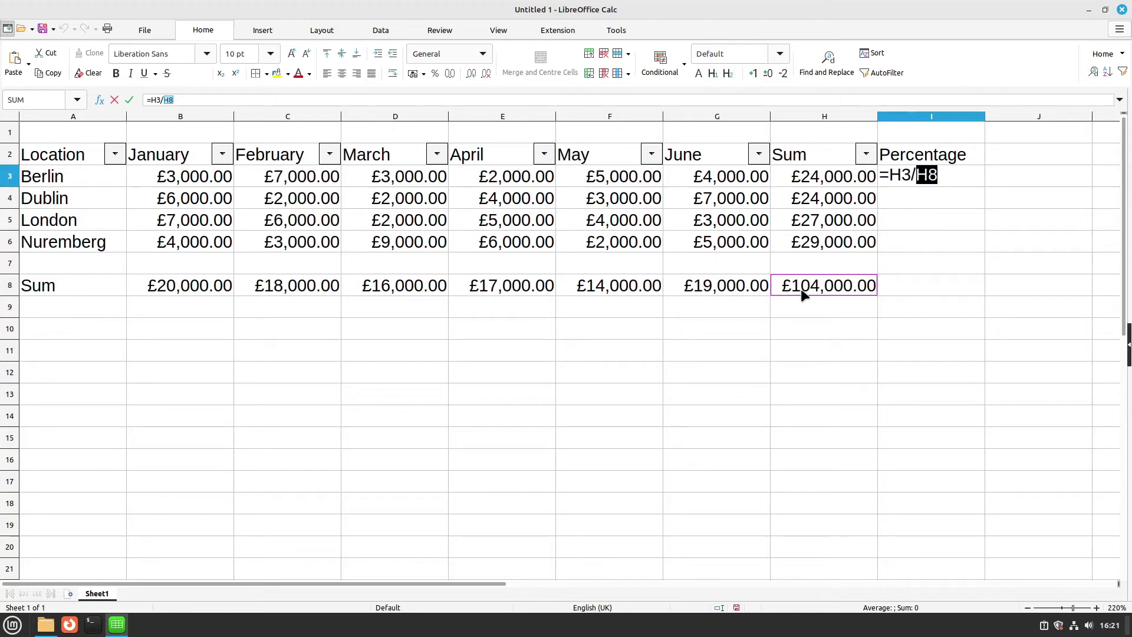
{"action": "key", "text": "Return"}
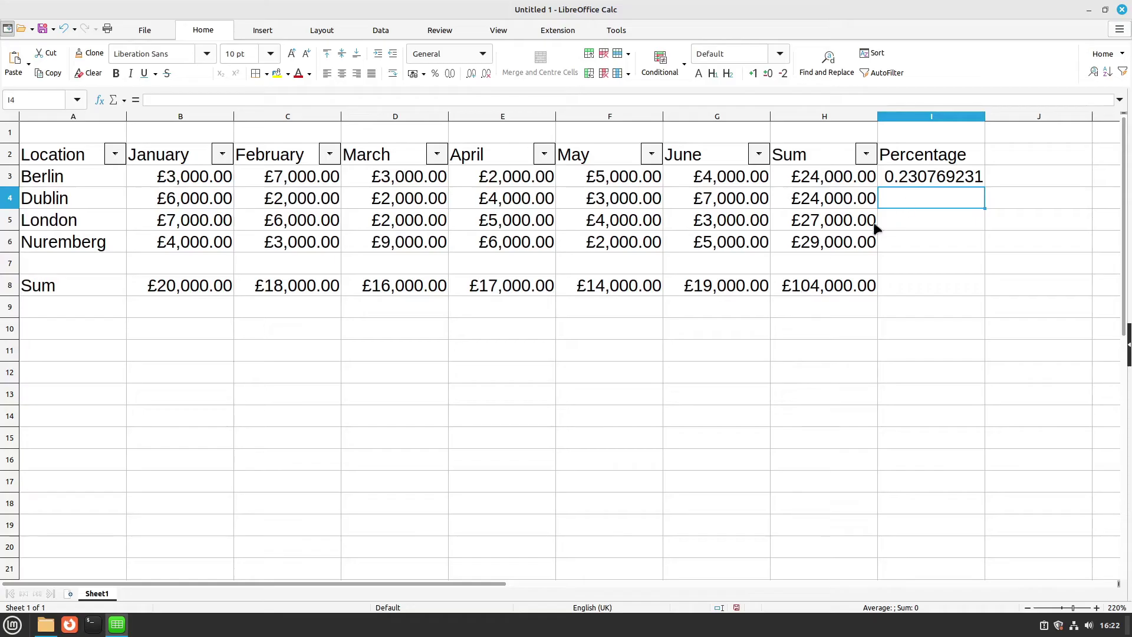
{"action": "left_click", "coordinate": [917, 183]}
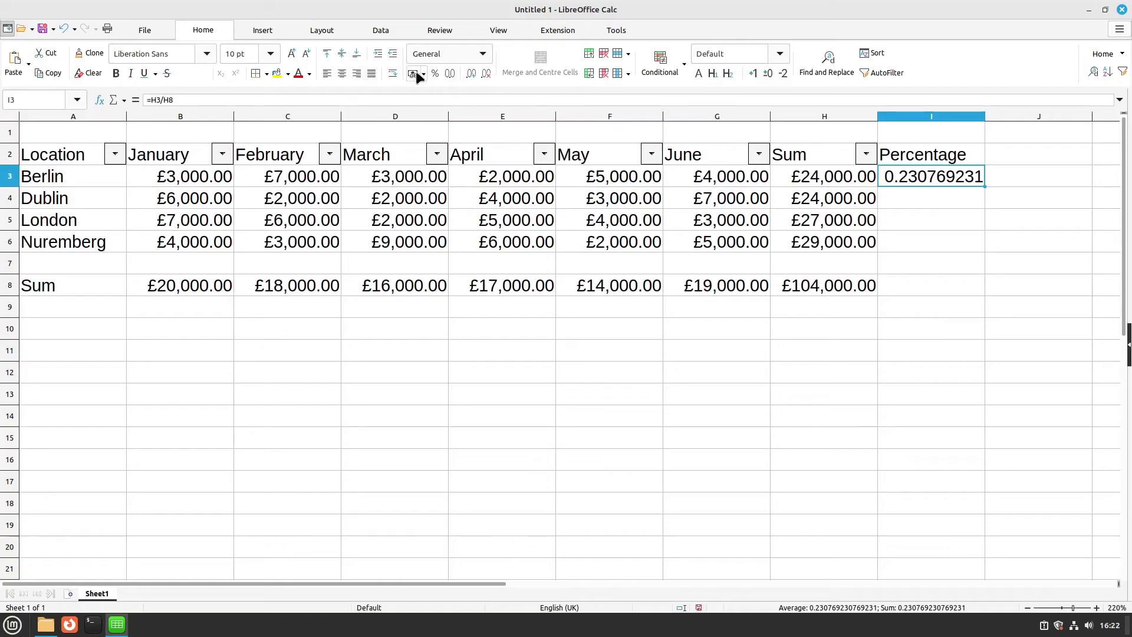
Format Berlin's share as a percentage (23.08%) and paste its formula into Dublin's I4.
{"action": "left_click", "coordinate": [434, 73]}
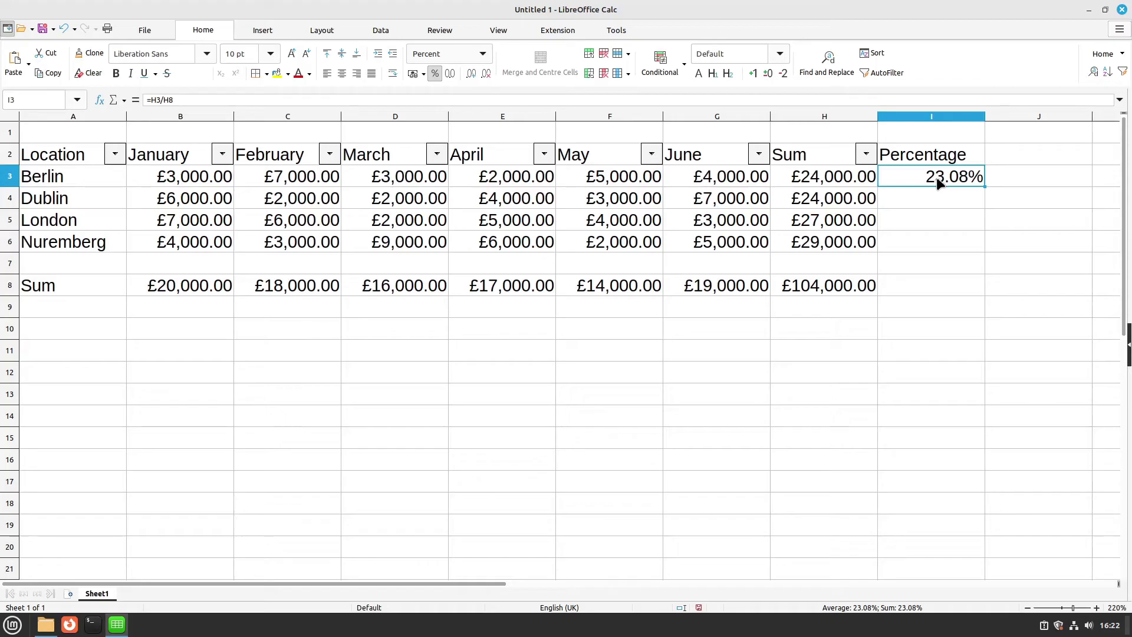
{"action": "key", "text": "ctrl+c"}
{"action": "left_click", "coordinate": [913, 193]}
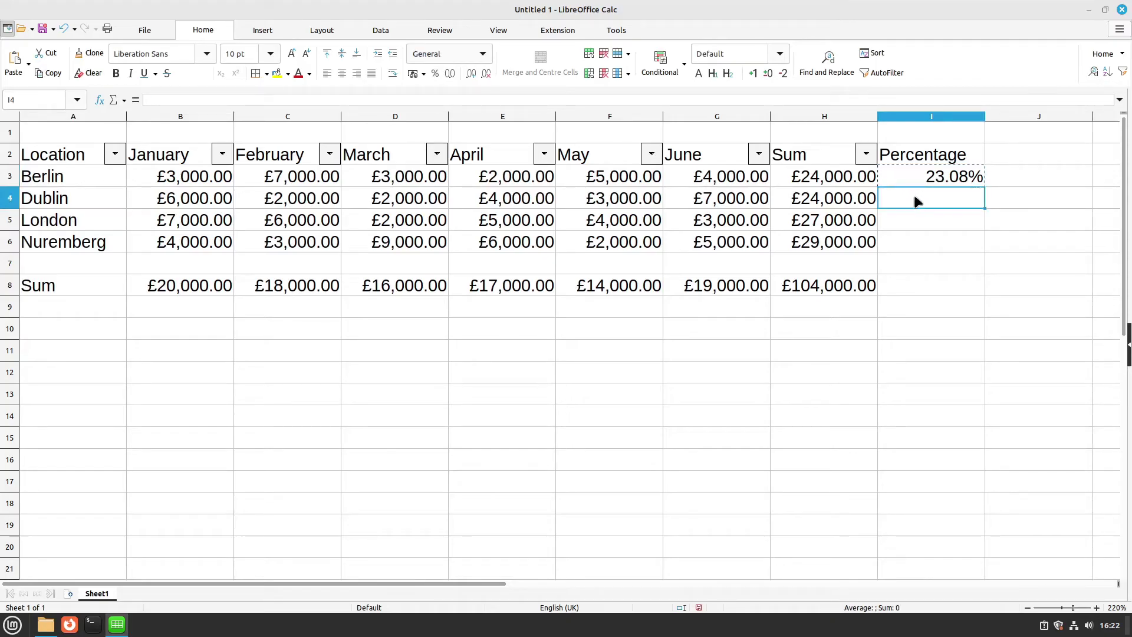
{"action": "key", "text": "ctrl+v"}
Inspect I4's formula, which divides by empty H9 and shows #DIV/0!
{"action": "left_click", "coordinate": [908, 215]}
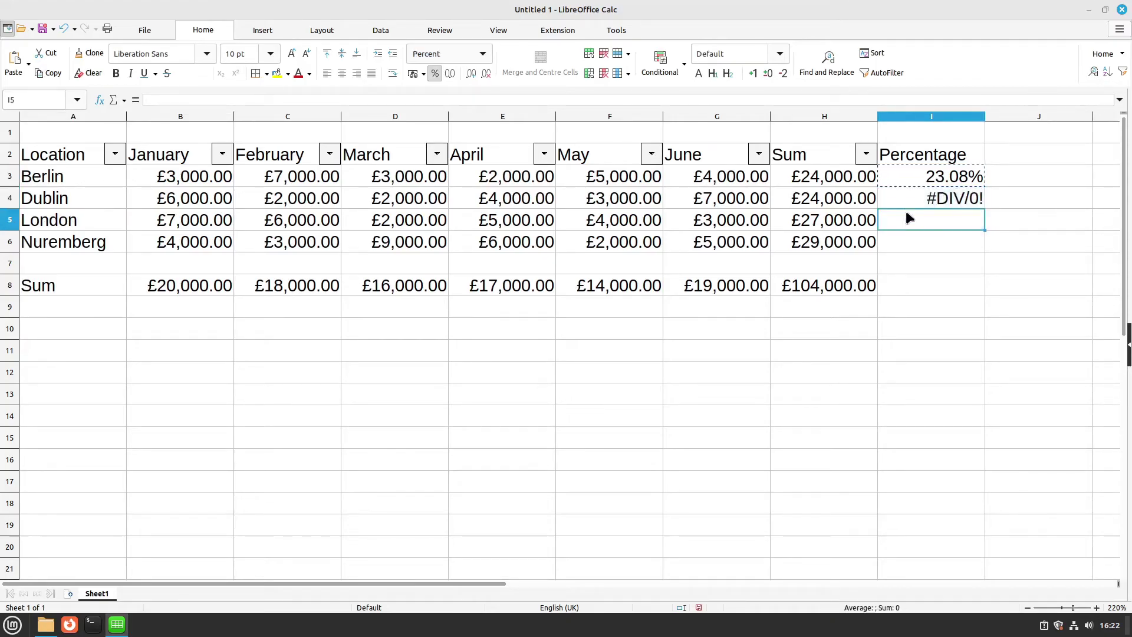
{"action": "left_click", "coordinate": [907, 200]}
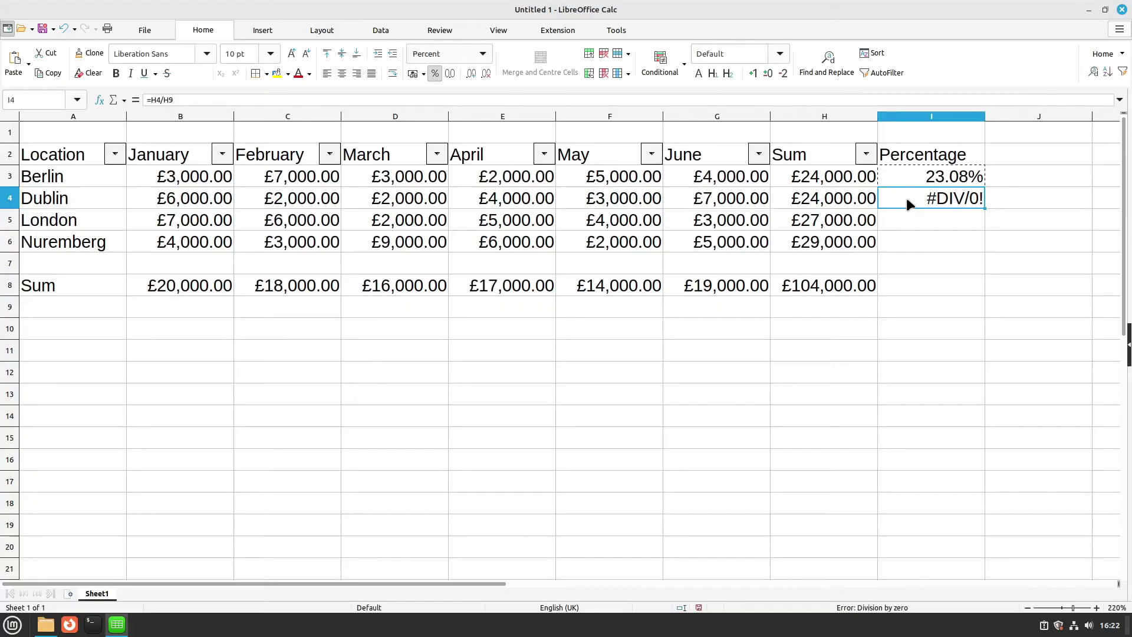
{"action": "double_click", "coordinate": [906, 201]}
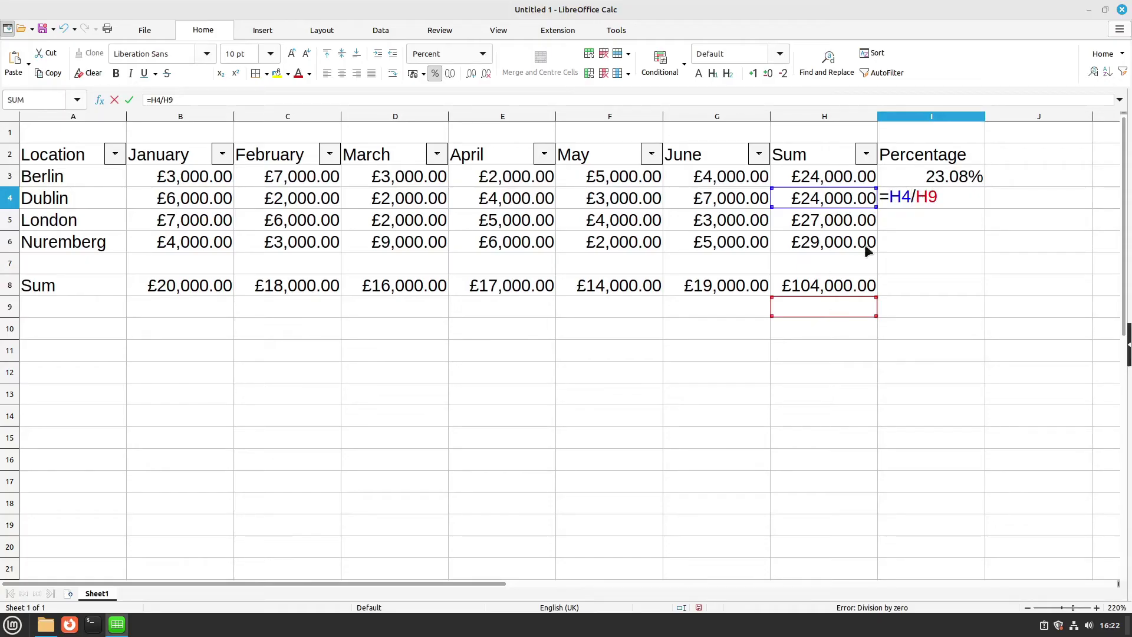
{"action": "key", "text": "Return"}
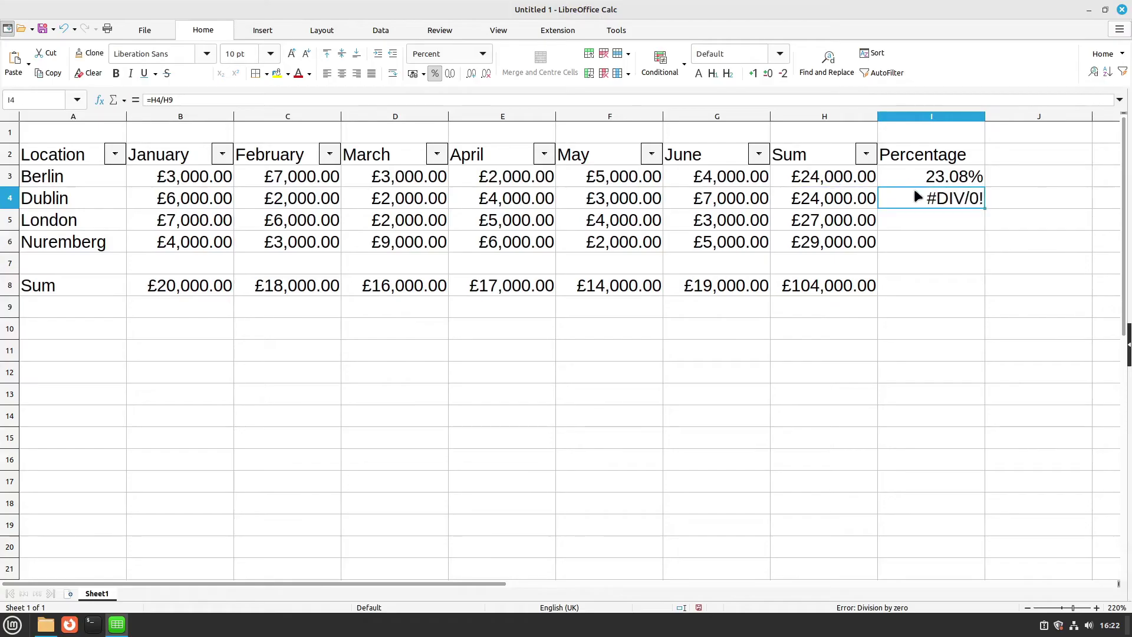
Undo the #DIV/0! paste in I4 and open I3's =H3/H8 formula for editing.
{"action": "key", "text": "ctrl+z"}
{"action": "left_click", "coordinate": [911, 177]}
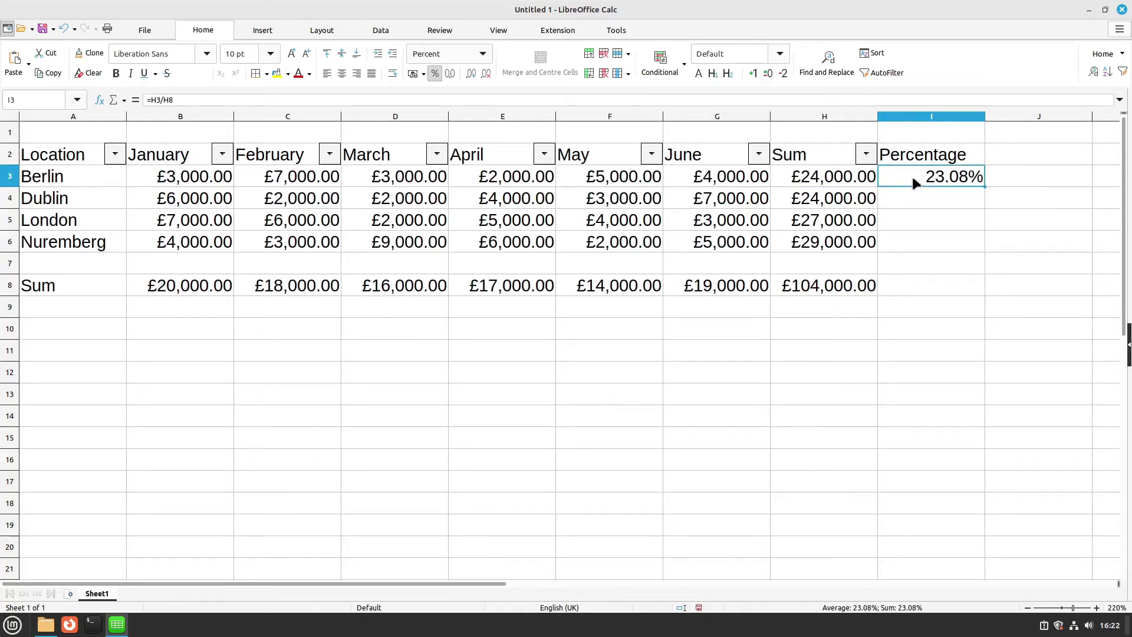
{"action": "double_click", "coordinate": [911, 176]}
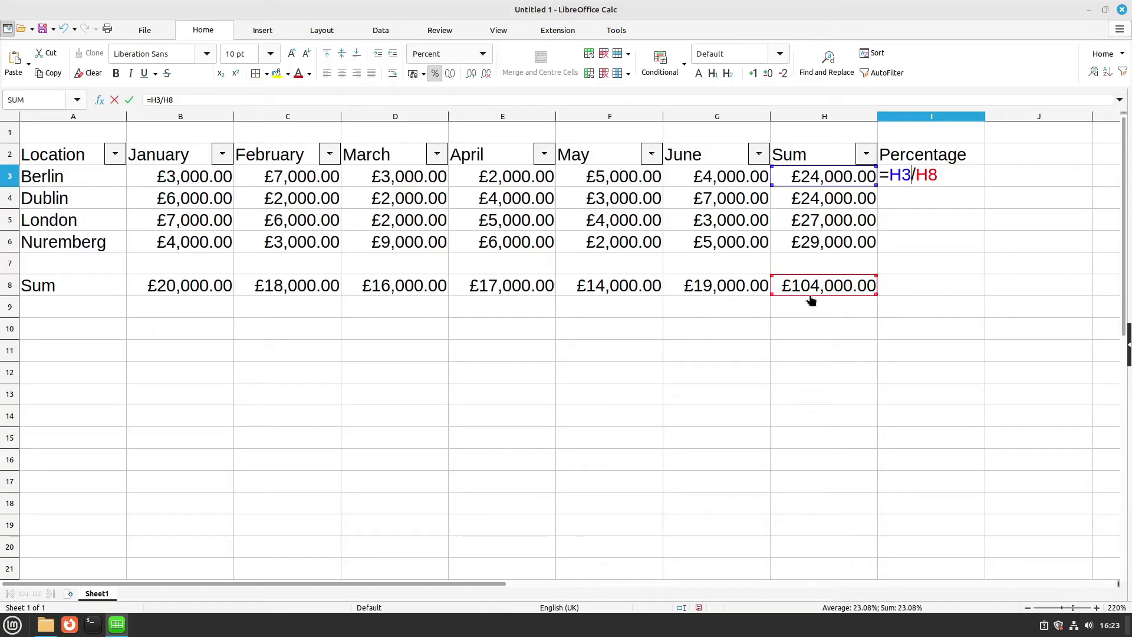
Insert dollar signs into the H8 reference of Berlin's formula to anchor the total.
{"action": "left_click", "coordinate": [926, 177]}
{"action": "type", "text": "$"}
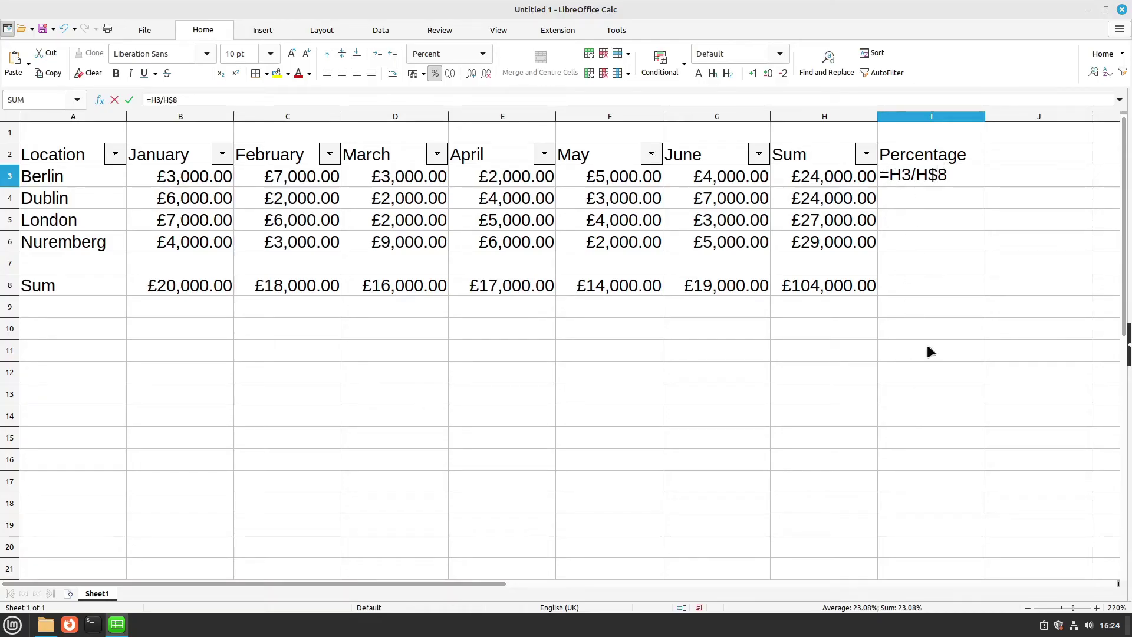
{"action": "left_click", "coordinate": [937, 175]}
Finalize Berlin's percentage formula as =H3/H$8, locking only the total's row.
{"action": "type", "text": "$"}
{"action": "key", "text": "Return"}
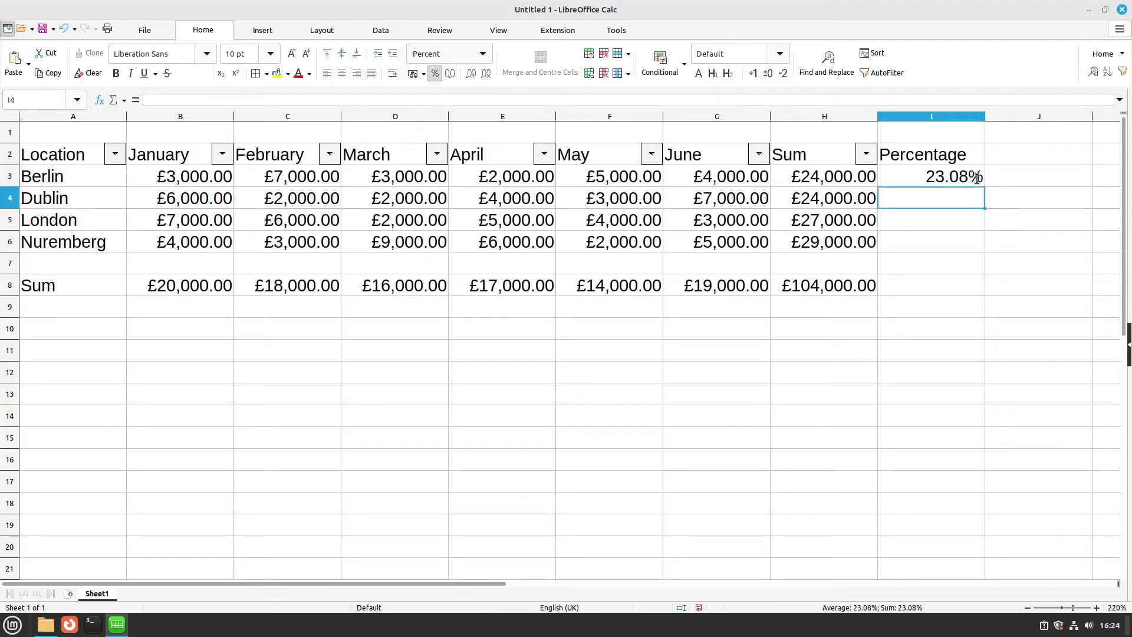
{"action": "left_click", "coordinate": [977, 178]}
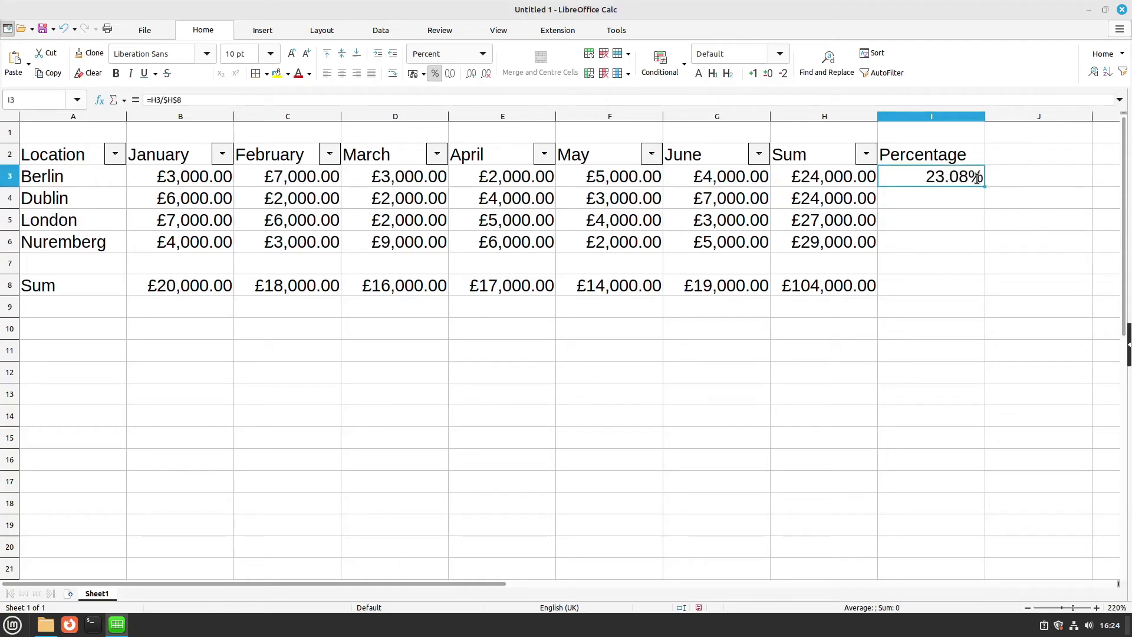
{"action": "double_click", "coordinate": [944, 178]}
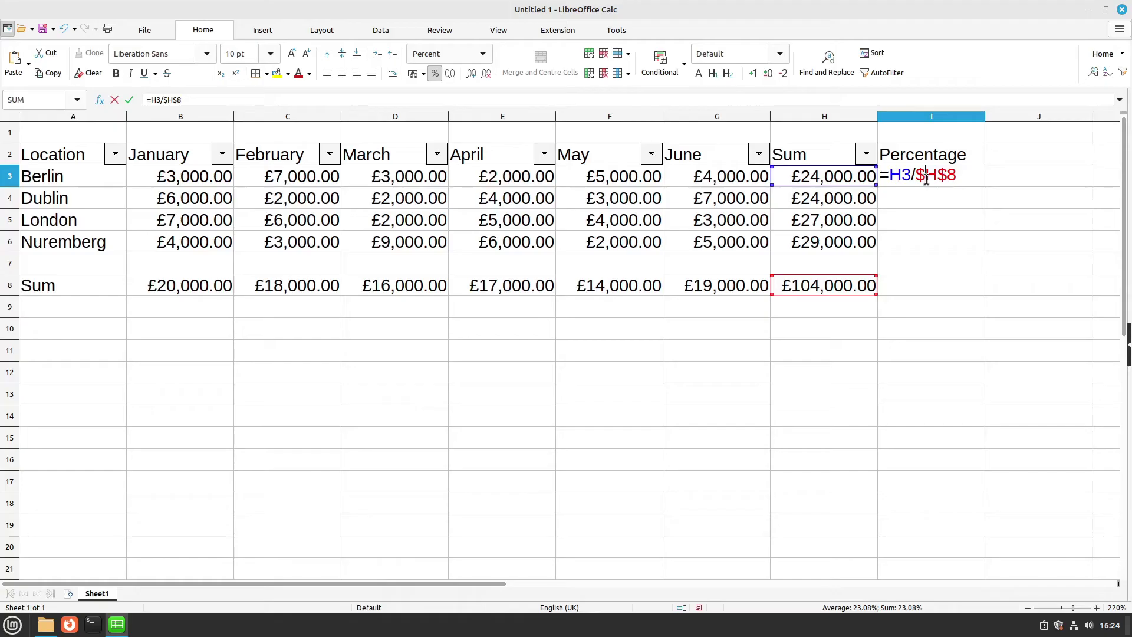
{"action": "key", "text": "BackSpace"}
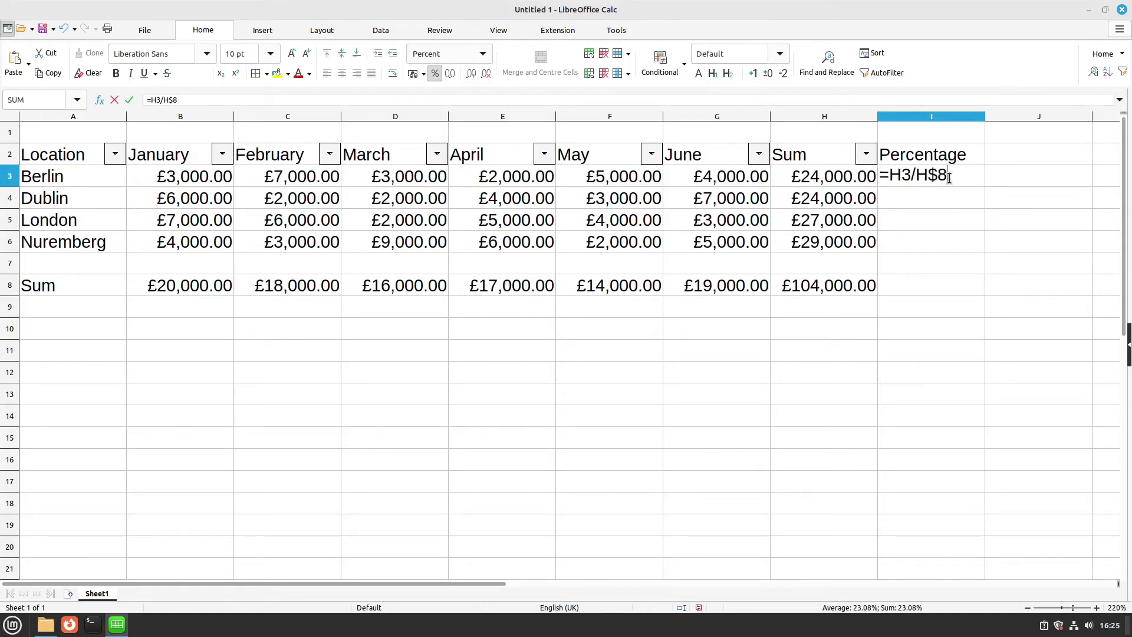
{"action": "key", "text": "Return"}
Copy the I3 percentage formula into I4, I5 and I6 for Dublin, London and Nuremberg.
{"action": "left_click", "coordinate": [951, 183]}
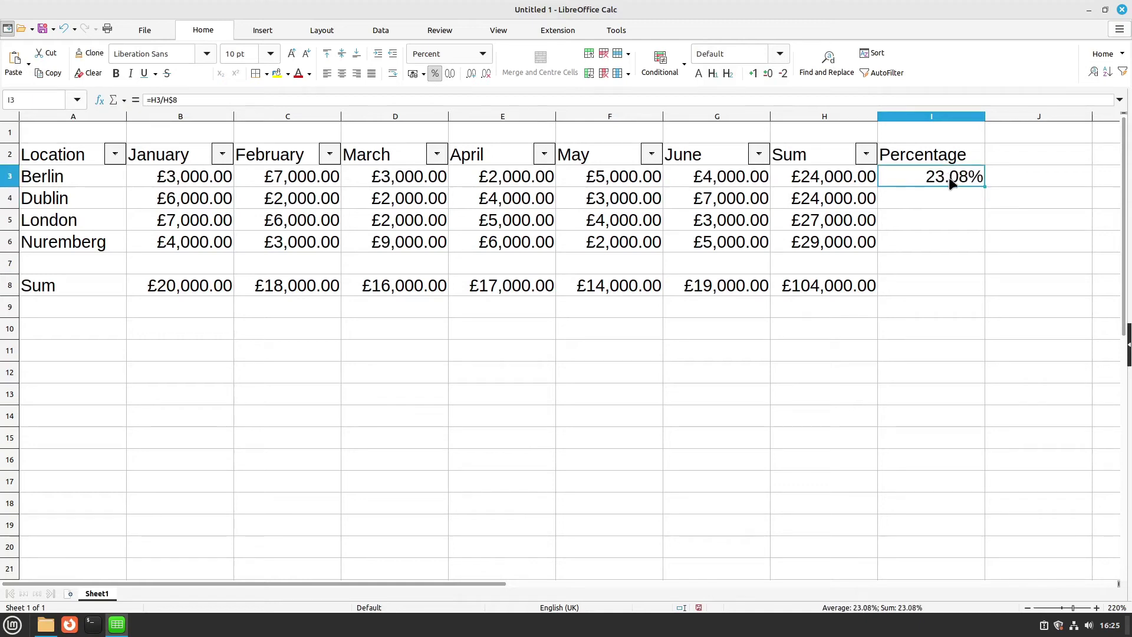
{"action": "key", "text": "ctrl+c"}
{"action": "key", "text": "Down"}
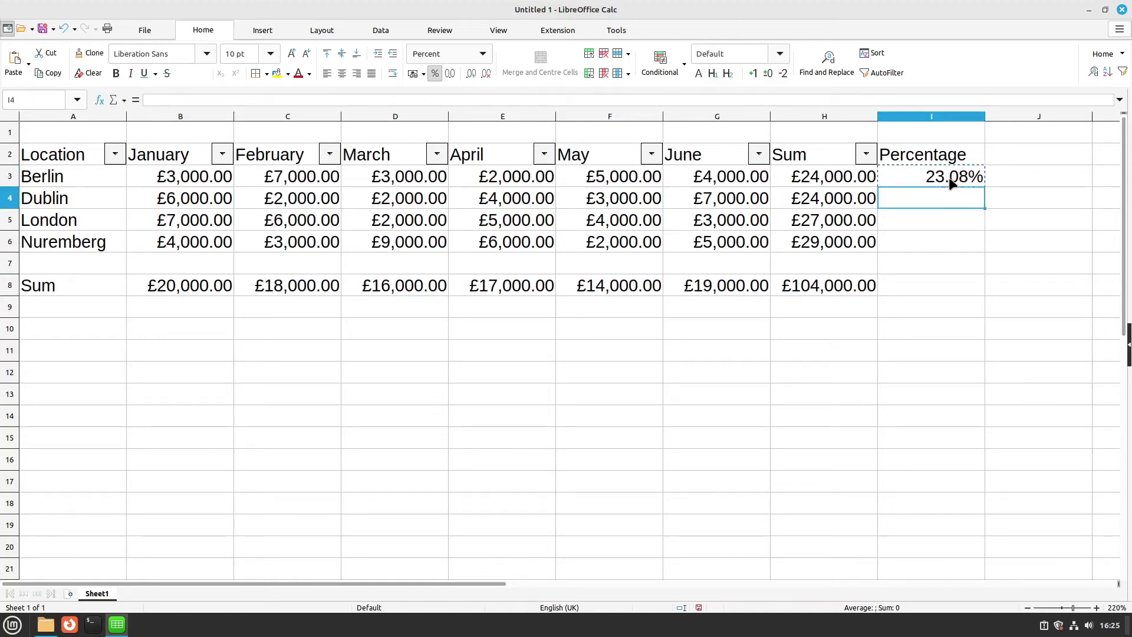
{"action": "key", "text": "ctrl+v"}
{"action": "key", "text": "Down"}
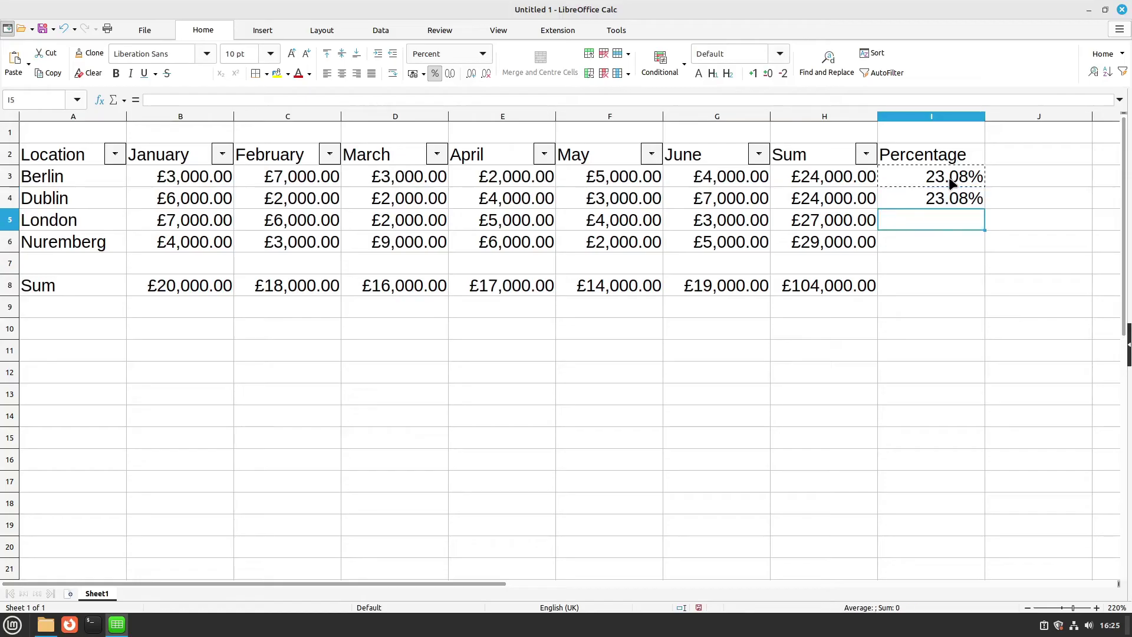
{"action": "key", "text": "ctrl+v"}
{"action": "key", "text": "Down"}
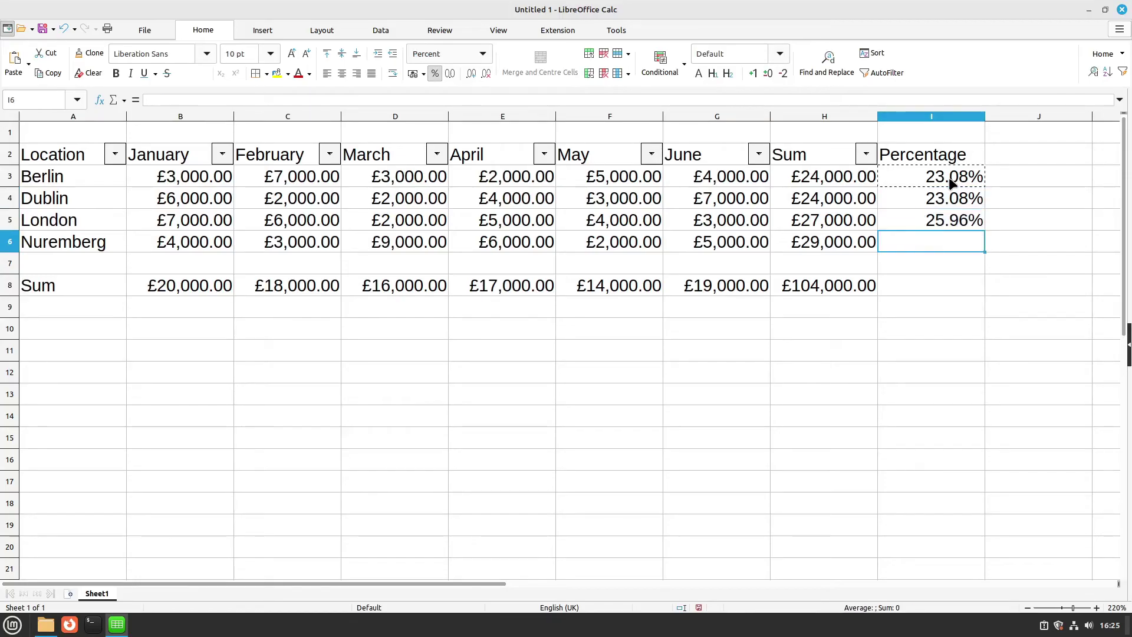
{"action": "key", "text": "ctrl+v"}
{"action": "key", "text": "Escape"}
Check that the Nuremberg, London and Dublin formulas each divide by H$8.
{"action": "double_click", "coordinate": [902, 239]}
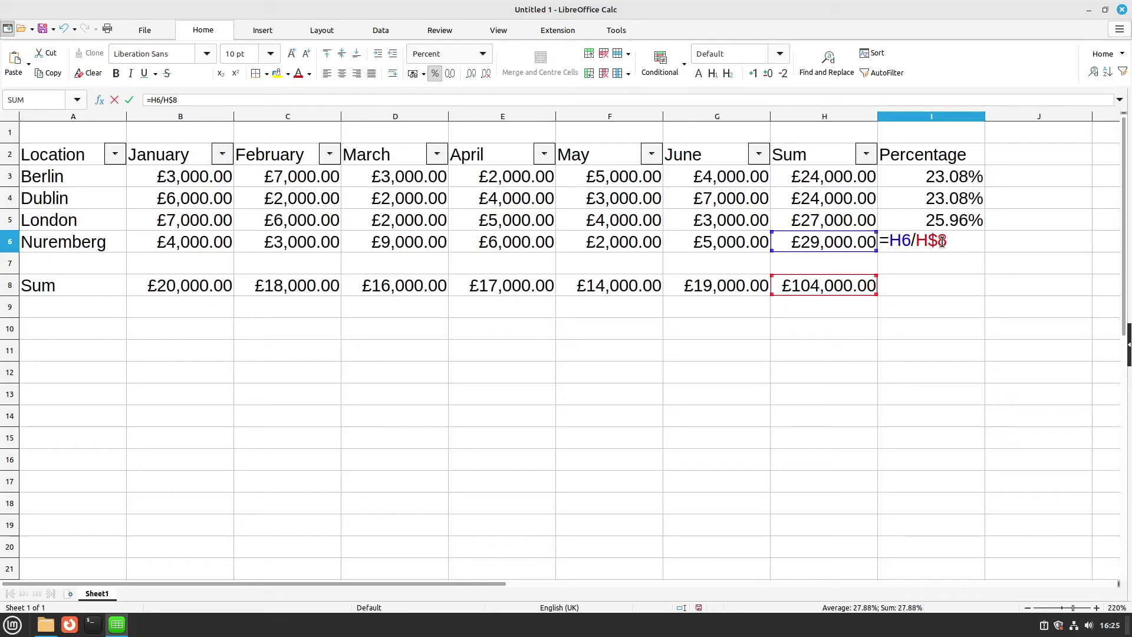
{"action": "key", "text": "Escape"}
{"action": "double_click", "coordinate": [932, 227]}
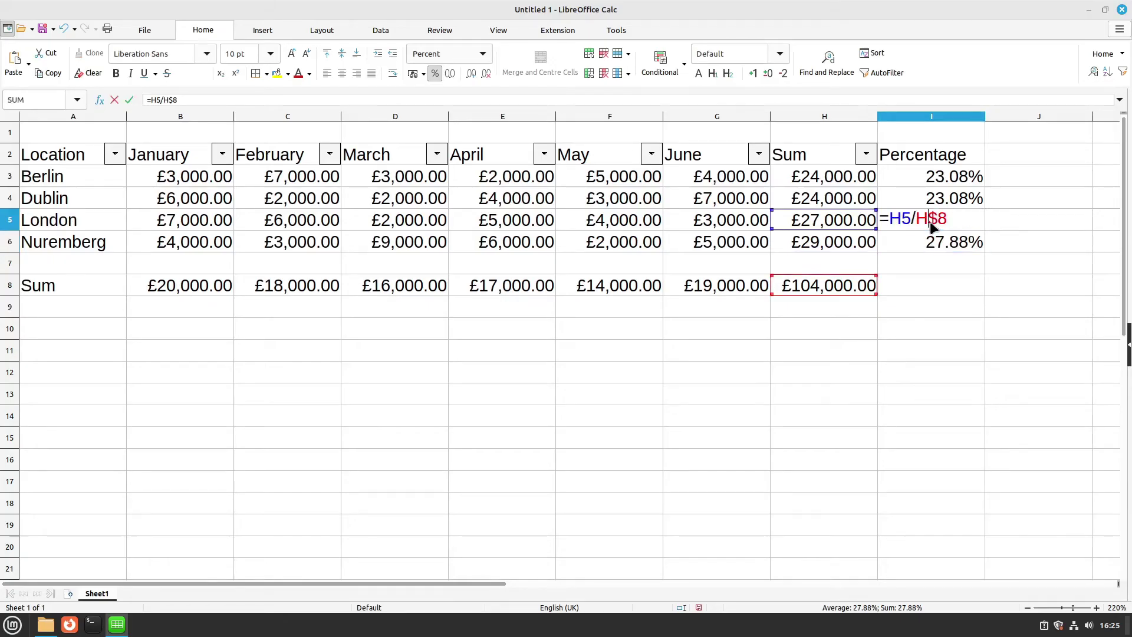
{"action": "key", "text": "Escape"}
{"action": "key", "text": "Up"}
{"action": "key", "text": "F2"}
{"action": "key", "text": "Escape"}
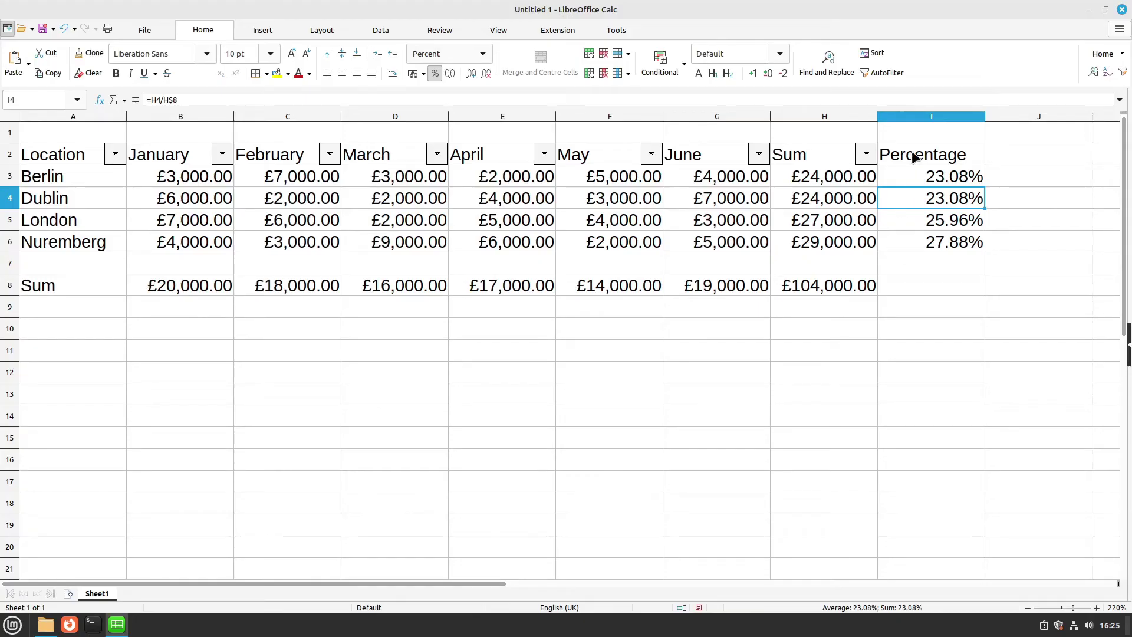
Add an AutoFilter button to the Percentage heading in I2.
{"action": "left_click", "coordinate": [913, 156]}
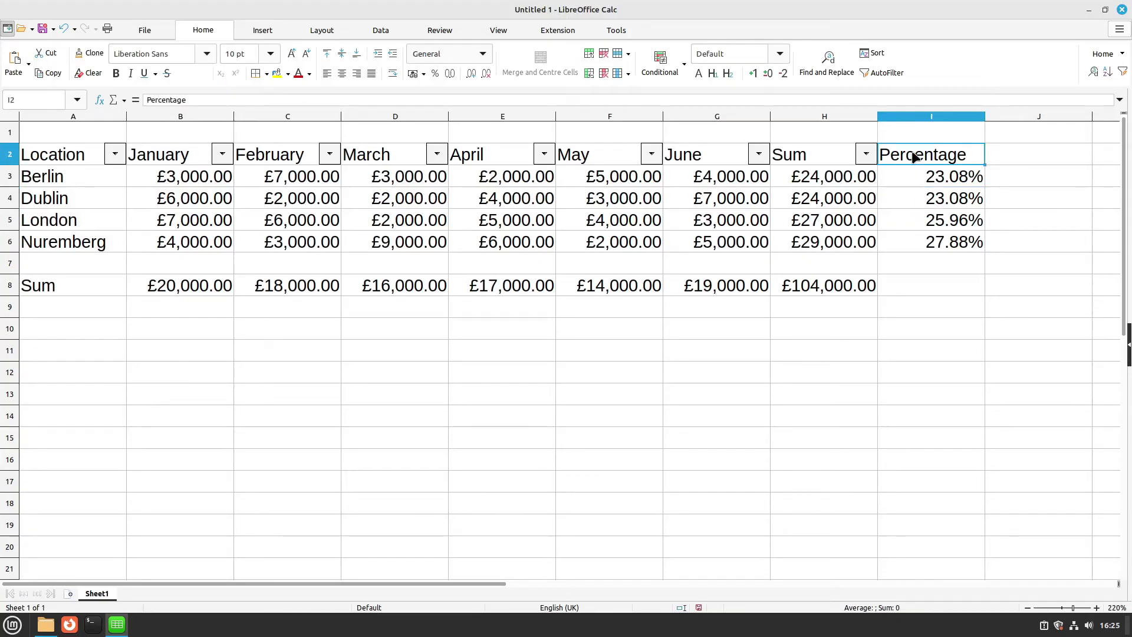
{"action": "left_click", "coordinate": [1122, 74]}
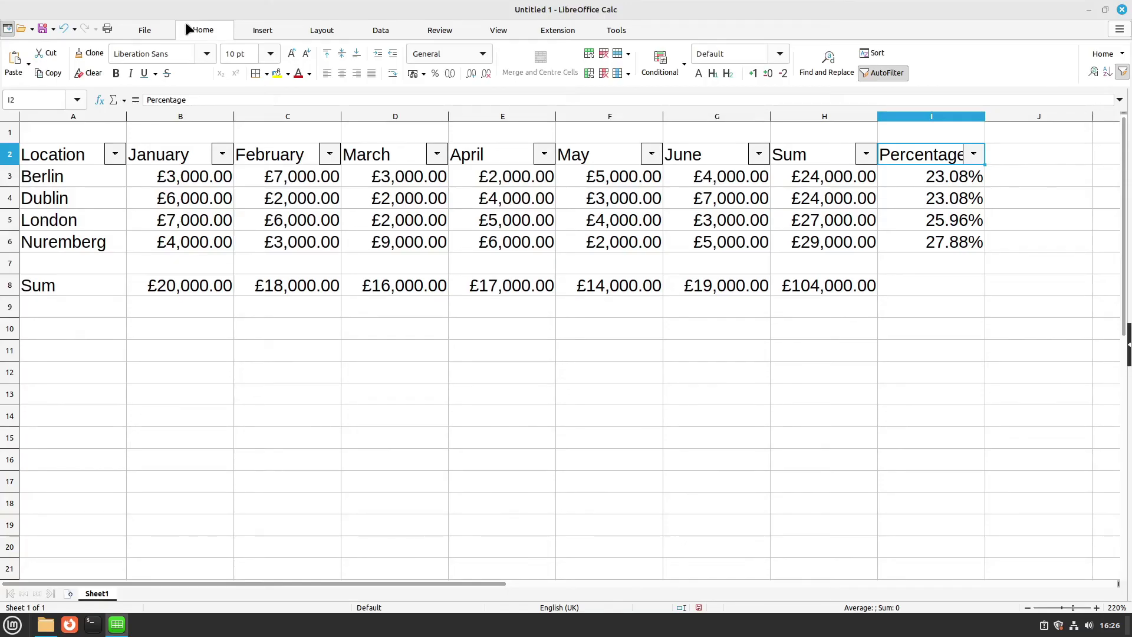
Save the spreadsheet as Locations23.
{"action": "key", "text": "ctrl+s"}
{"action": "type", "text": "Locations23"}
{"action": "key", "text": "Return"}
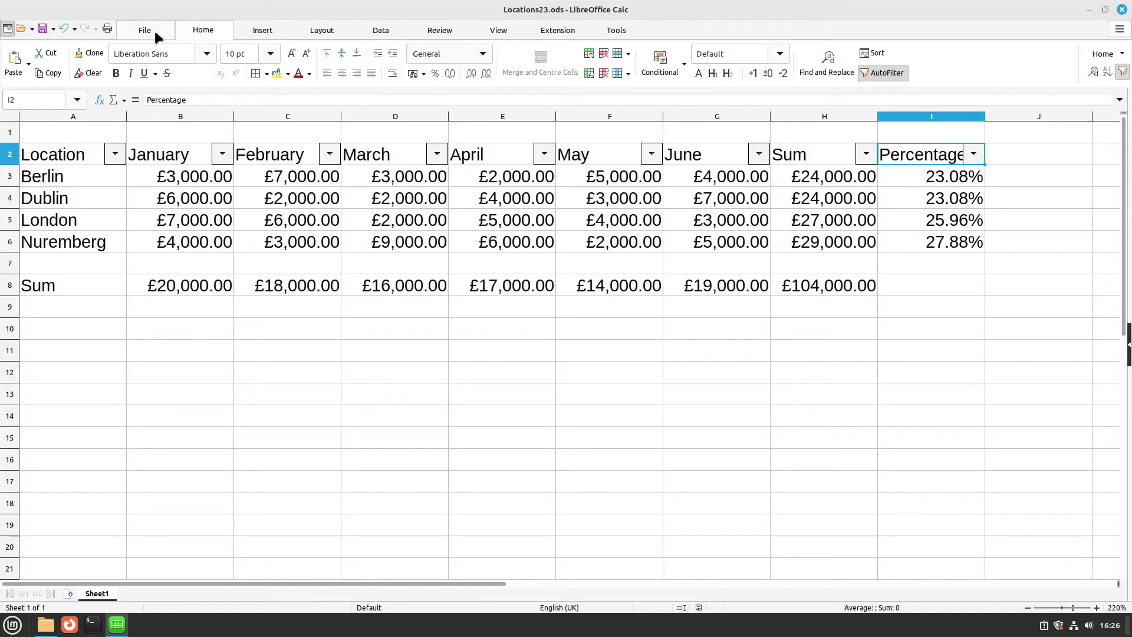
Print the sheet to file as Locations23_default.pdf in Documents and open it.
{"action": "left_click", "coordinate": [107, 29]}
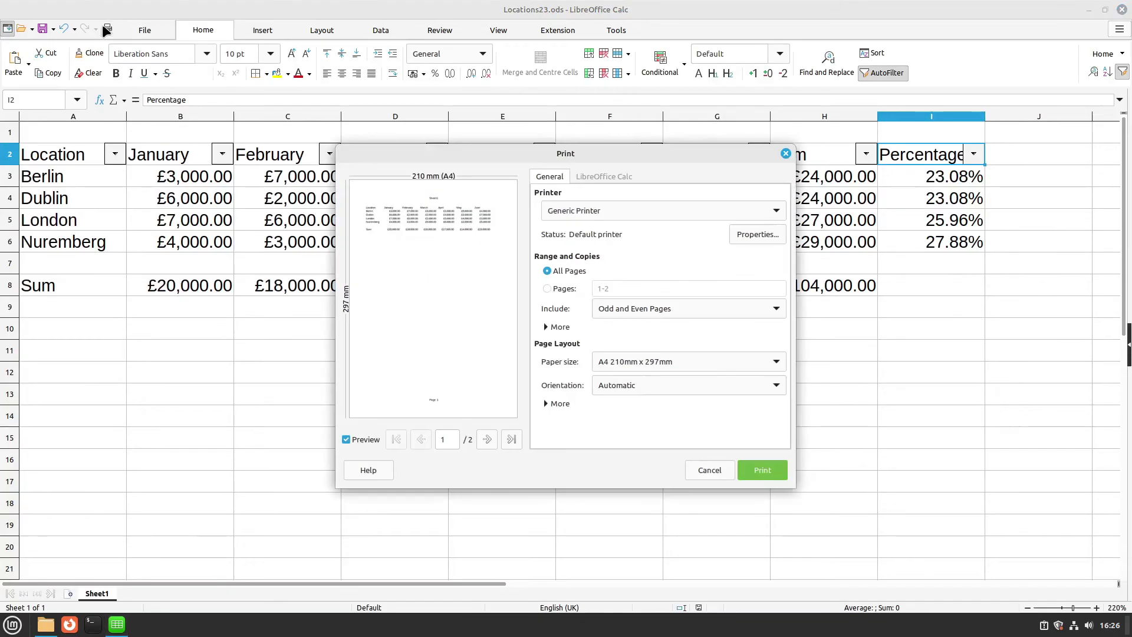
{"action": "left_click", "coordinate": [596, 207]}
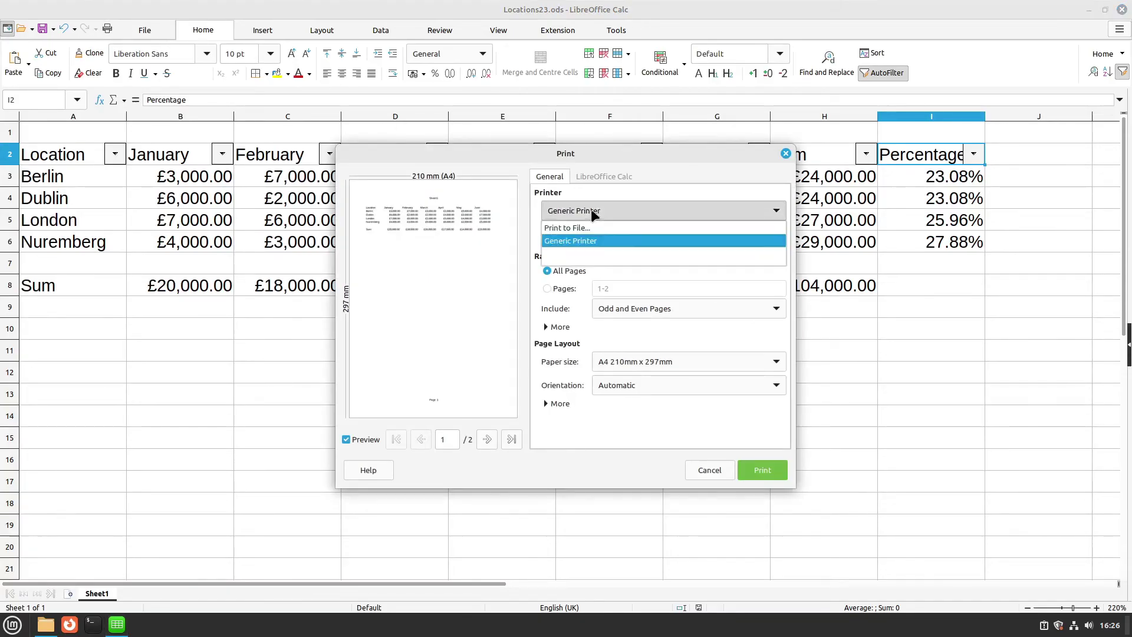
{"action": "left_click", "coordinate": [582, 229]}
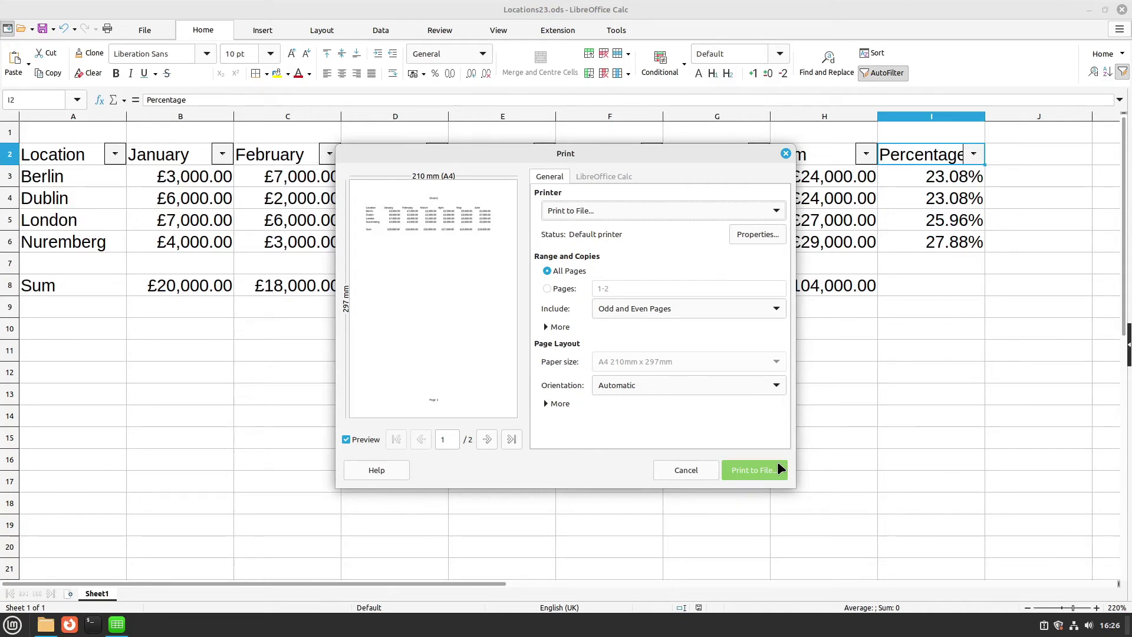
{"action": "left_click", "coordinate": [746, 465]}
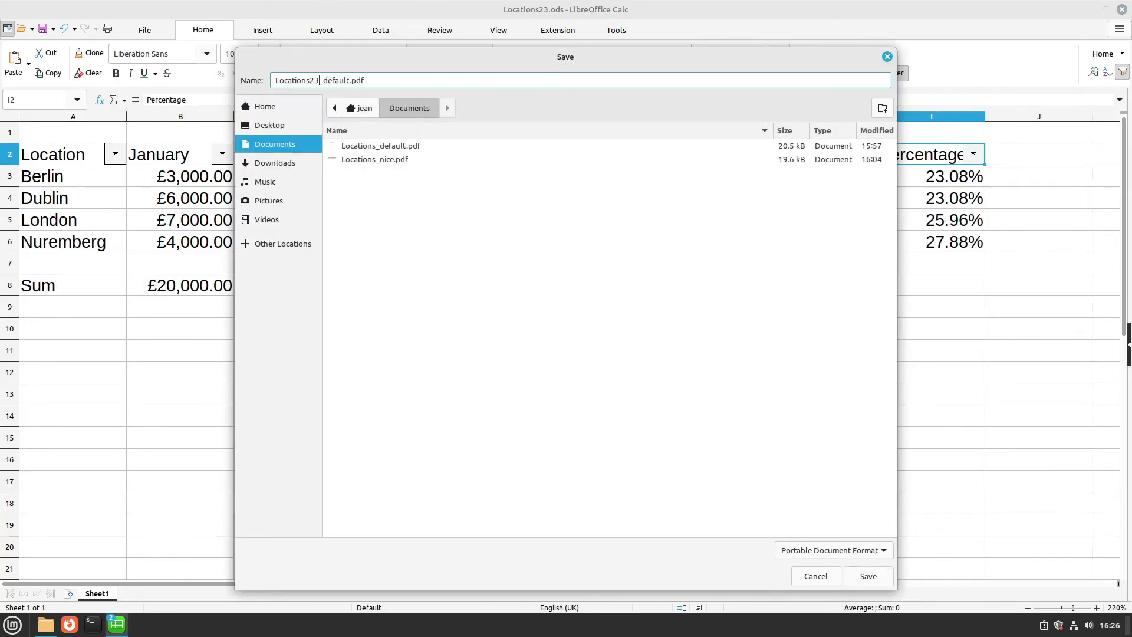
{"action": "key", "text": "Return"}
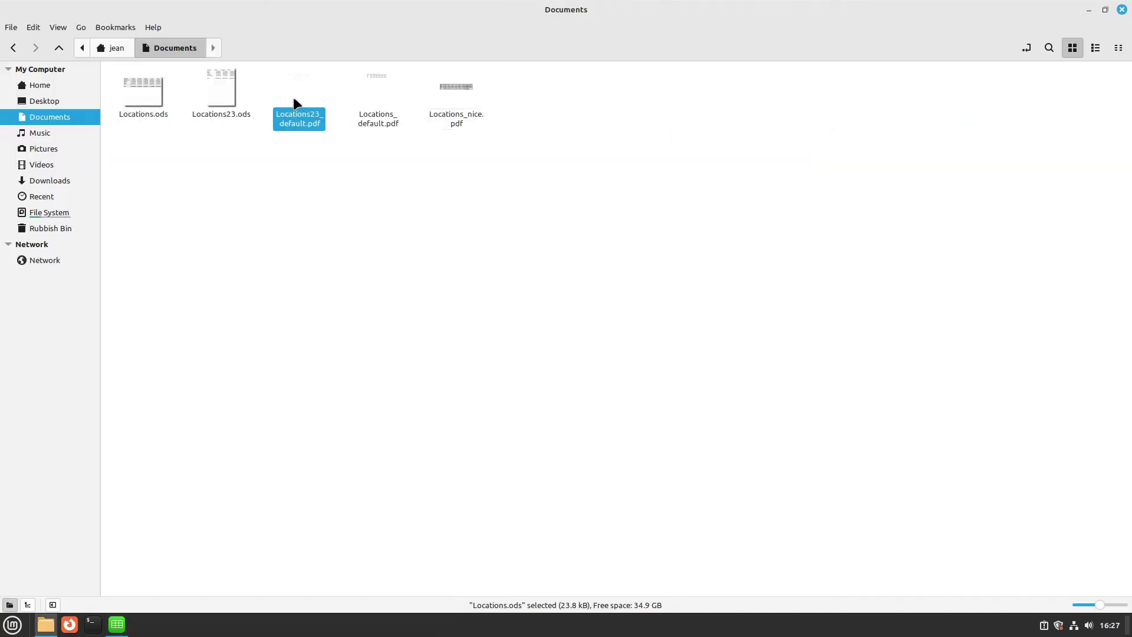
{"action": "double_click", "coordinate": [292, 97]}
Review both PDF pages, noting the Sum and Percentage columns fall on page 2.
{"action": "scroll", "coordinate": [582, 190], "scroll_direction": "up", "scroll_amount": 4}
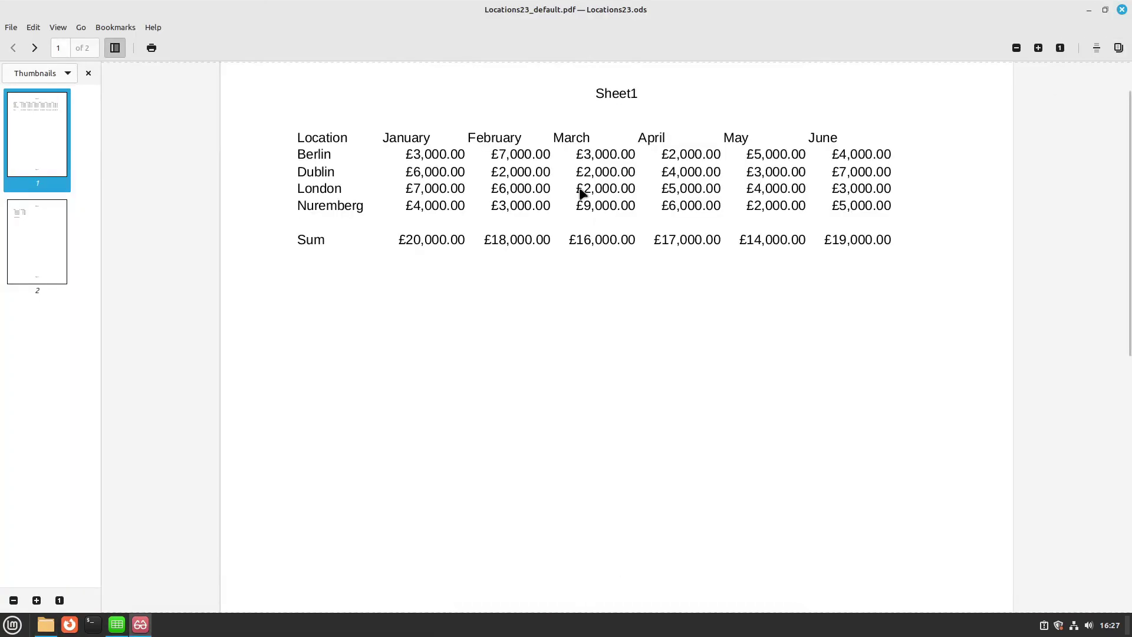
{"action": "scroll", "coordinate": [589, 191], "scroll_direction": "up", "scroll_amount": 2}
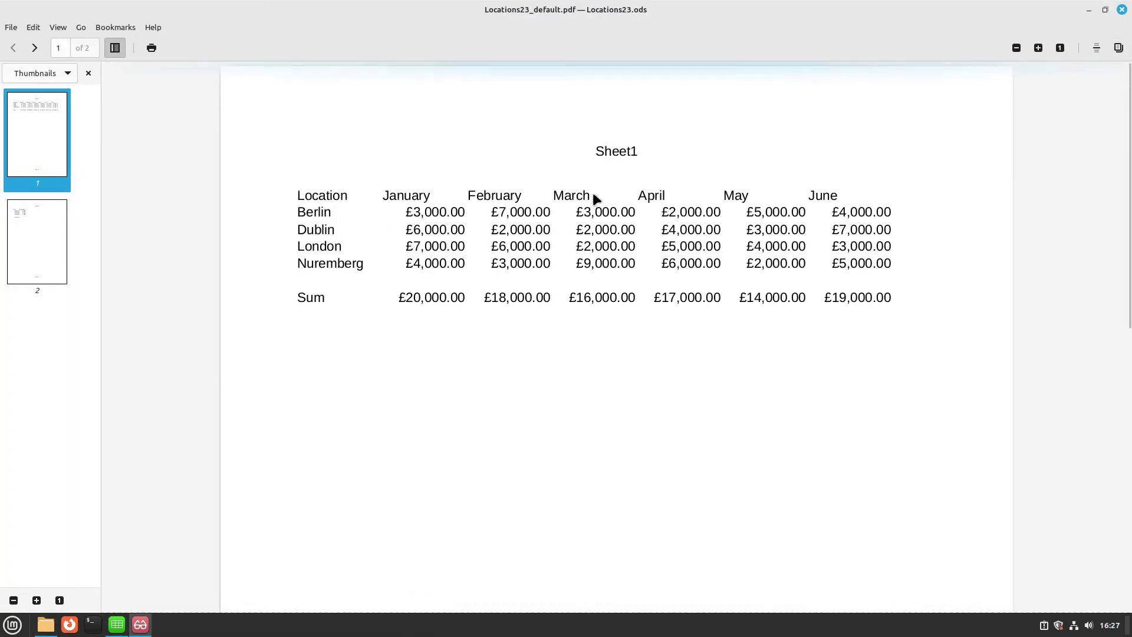
{"action": "left_click", "coordinate": [48, 244]}
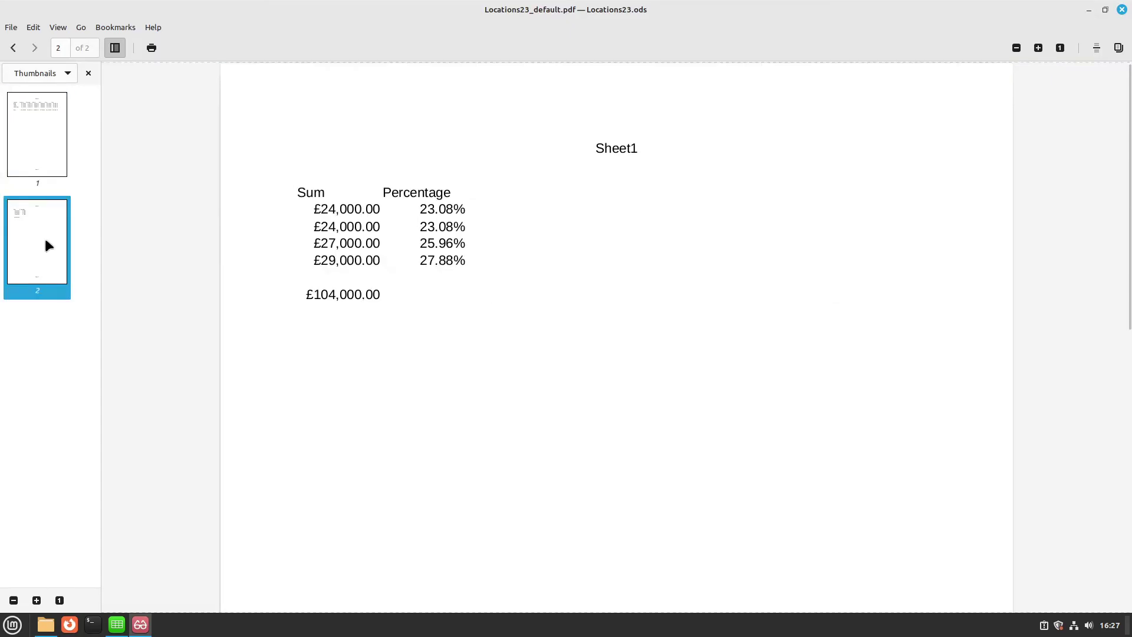
{"action": "left_click", "coordinate": [51, 144]}
{"action": "scroll", "coordinate": [596, 270], "scroll_direction": "down", "scroll_amount": 3}
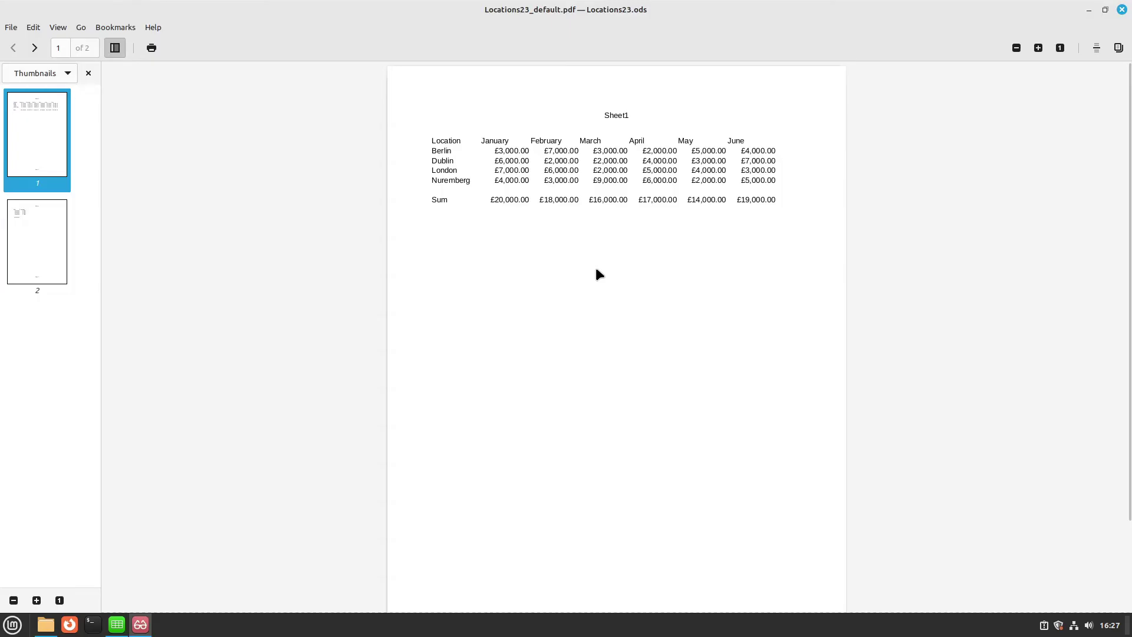
Close the PDF viewer and return to the Locations23.ods window in Calc.
{"action": "left_click", "coordinate": [1121, 10]}
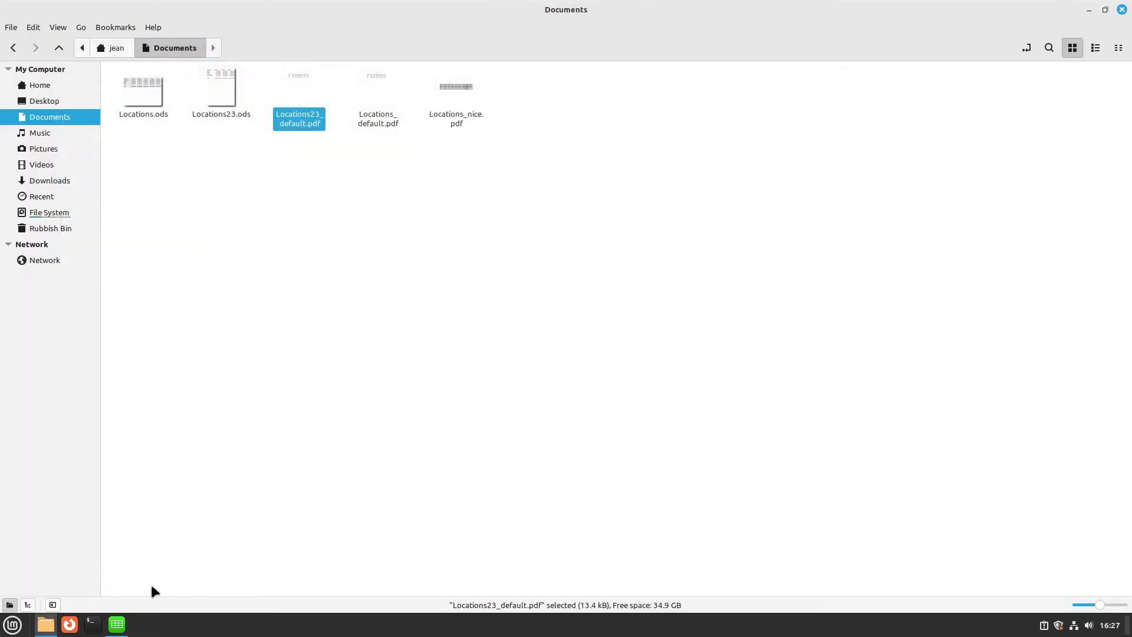
{"action": "left_click", "coordinate": [117, 624]}
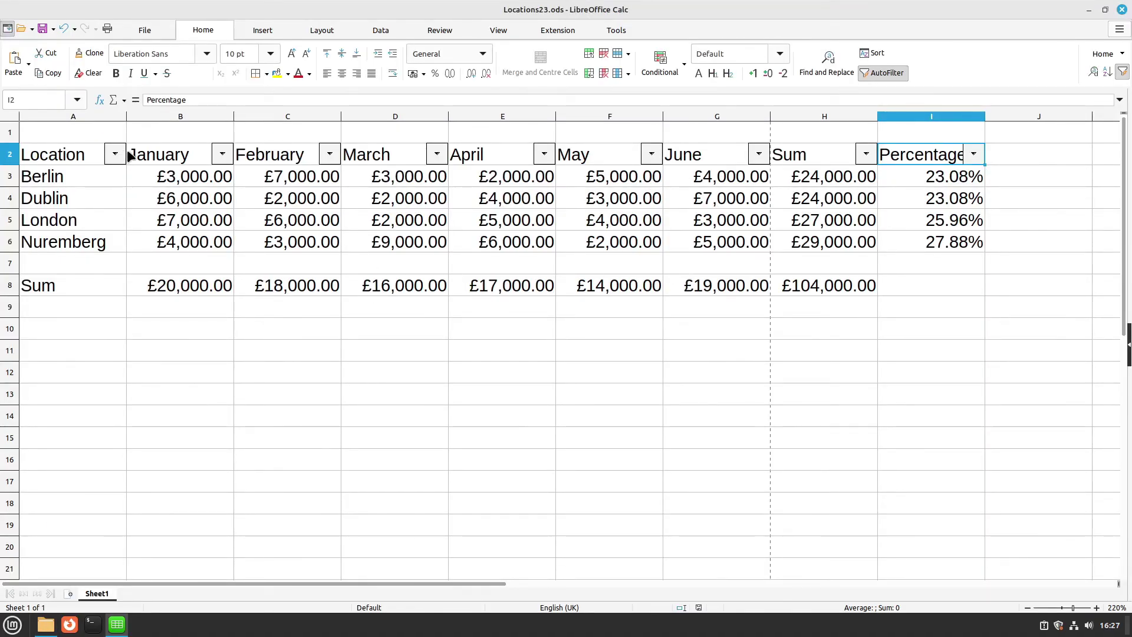
Narrow columns A, B and D–H, and autofit column I to the Percentage heading.
{"action": "mouse_move", "coordinate": [126, 116]}
{"action": "left_mouse_down"}
{"action": "mouse_move", "coordinate": [136, 116]}
{"action": "mouse_move", "coordinate": [125, 116]}
{"action": "left_mouse_up"}
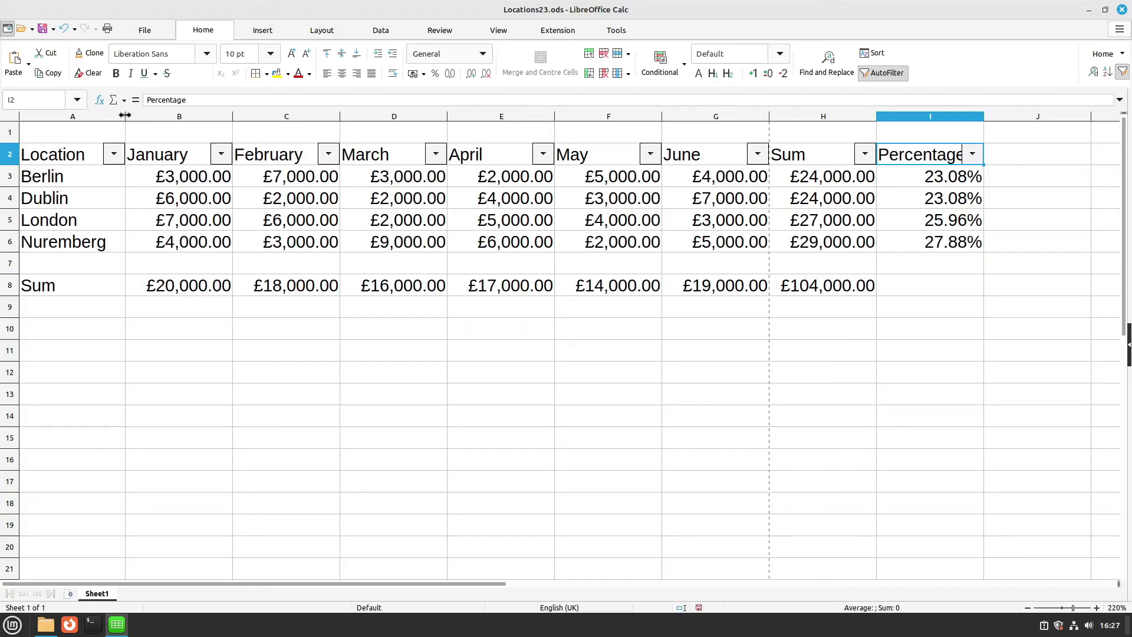
{"action": "left_click_drag", "start_coordinate": [125, 116], "coordinate": [121, 116]}
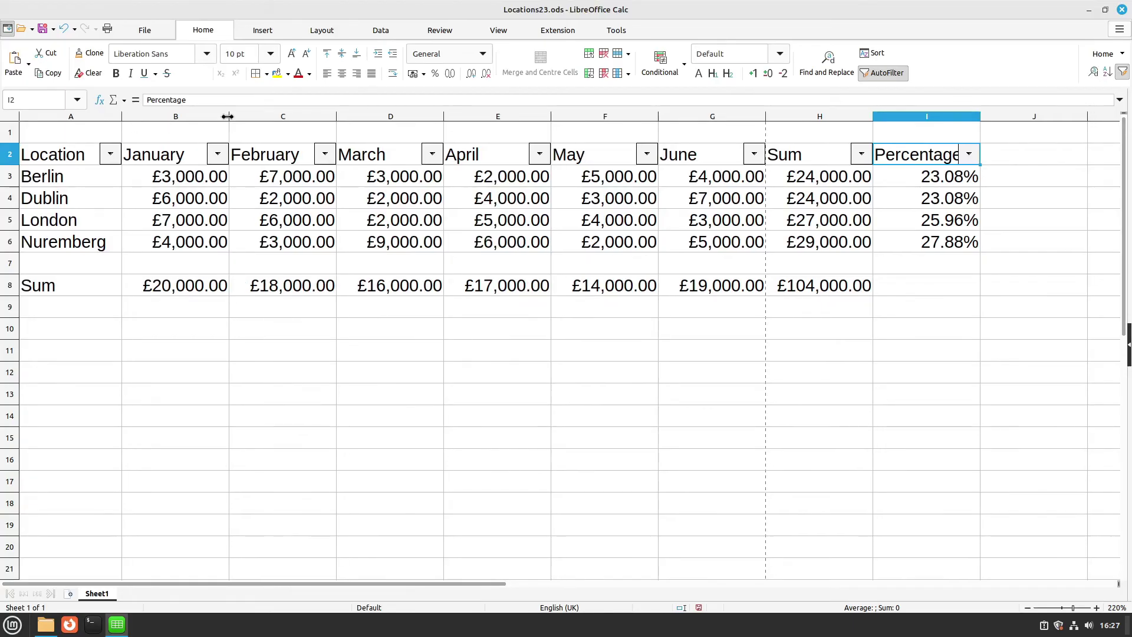
{"action": "left_click_drag", "start_coordinate": [228, 117], "coordinate": [220, 116]}
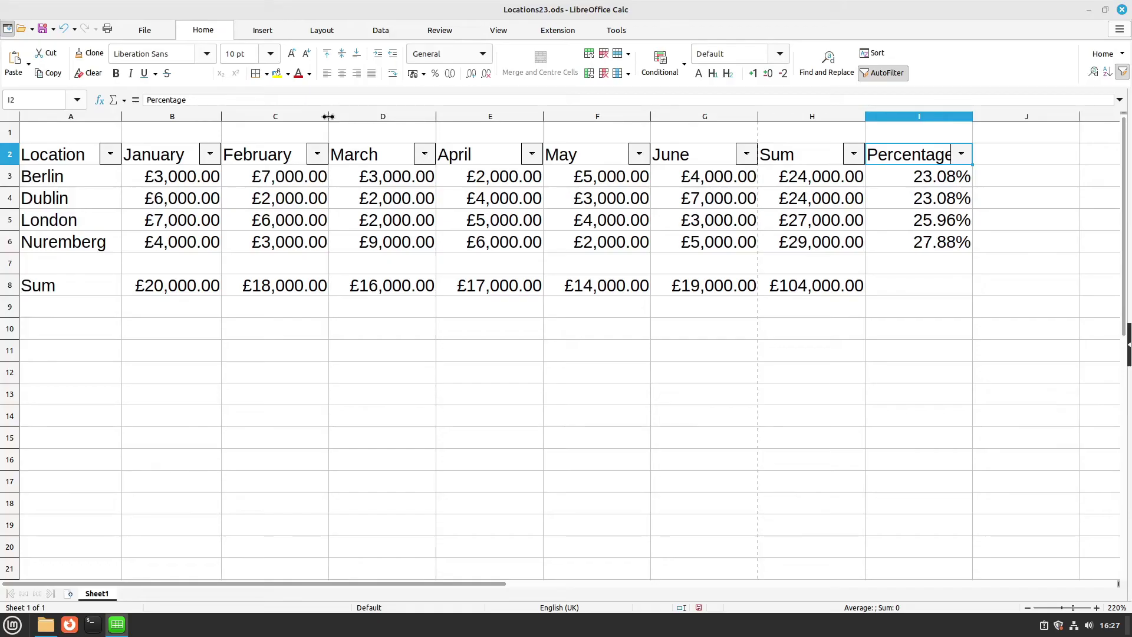
{"action": "left_click_drag", "start_coordinate": [435, 116], "coordinate": [427, 116]}
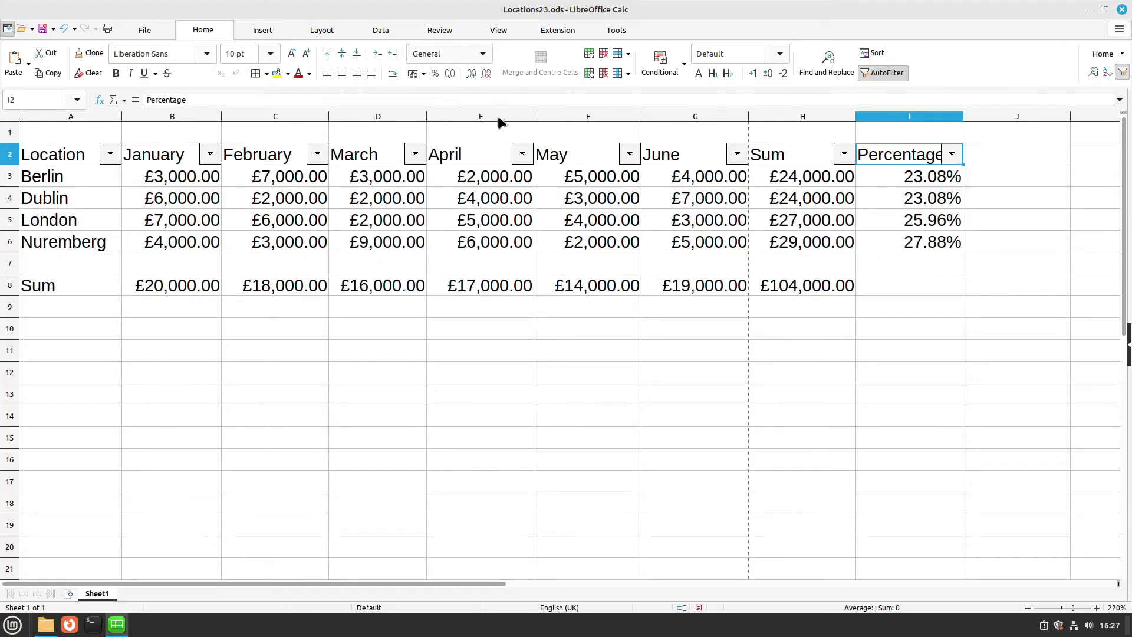
{"action": "left_click_drag", "start_coordinate": [533, 116], "coordinate": [524, 116]}
{"action": "left_click_drag", "start_coordinate": [631, 116], "coordinate": [622, 116]}
{"action": "left_click_drag", "start_coordinate": [729, 116], "coordinate": [720, 116]}
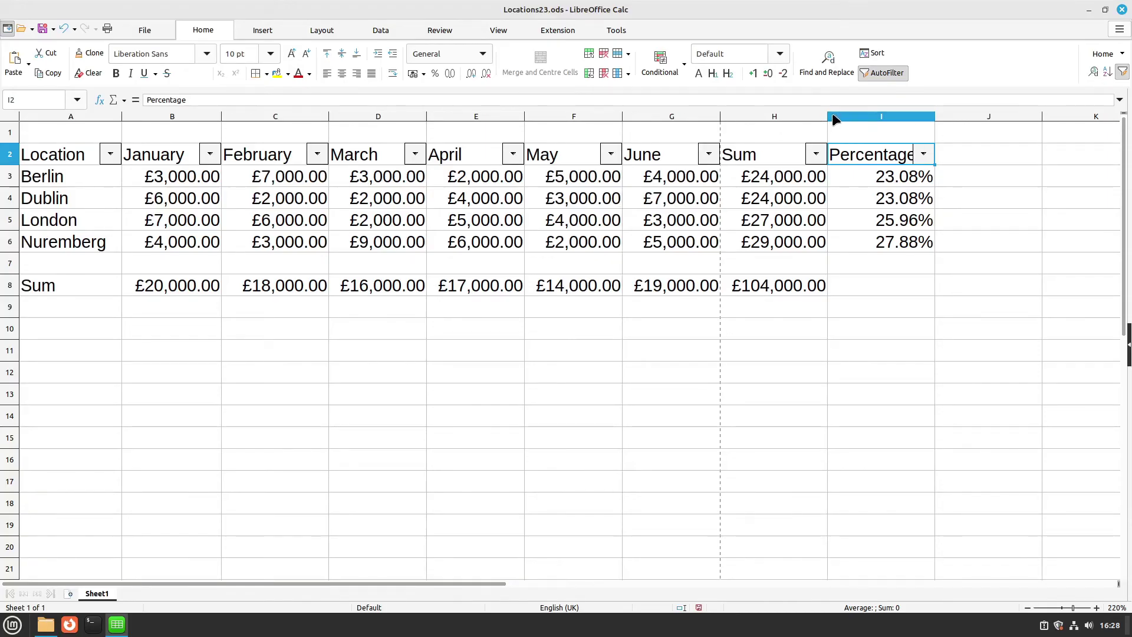
{"action": "left_click_drag", "start_coordinate": [827, 116], "coordinate": [826, 114]}
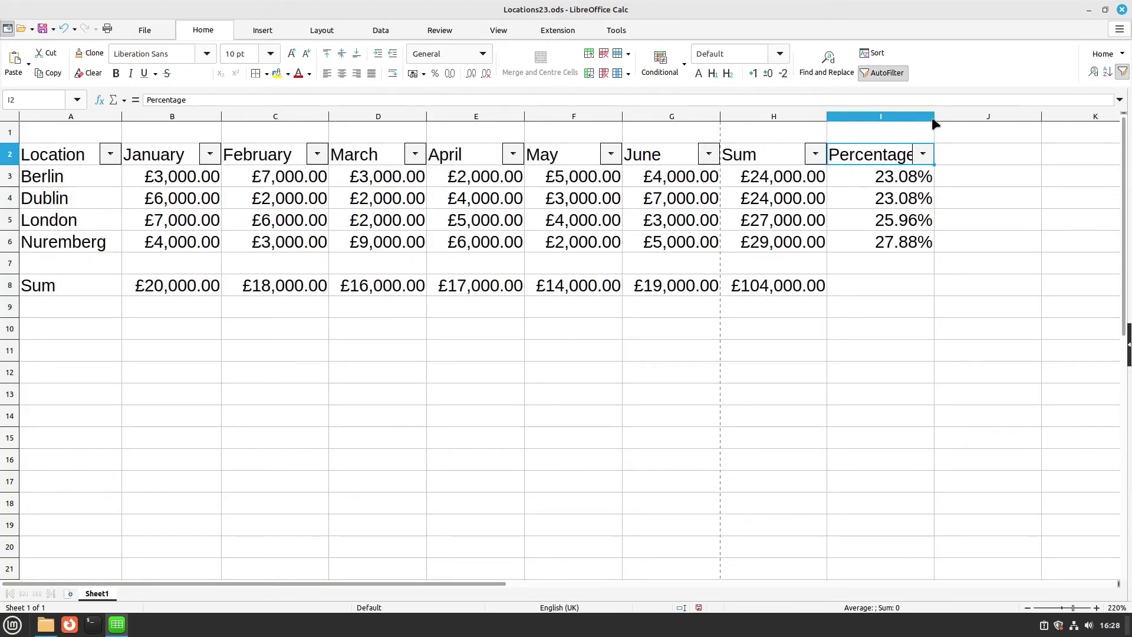
{"action": "double_click", "coordinate": [933, 118]}
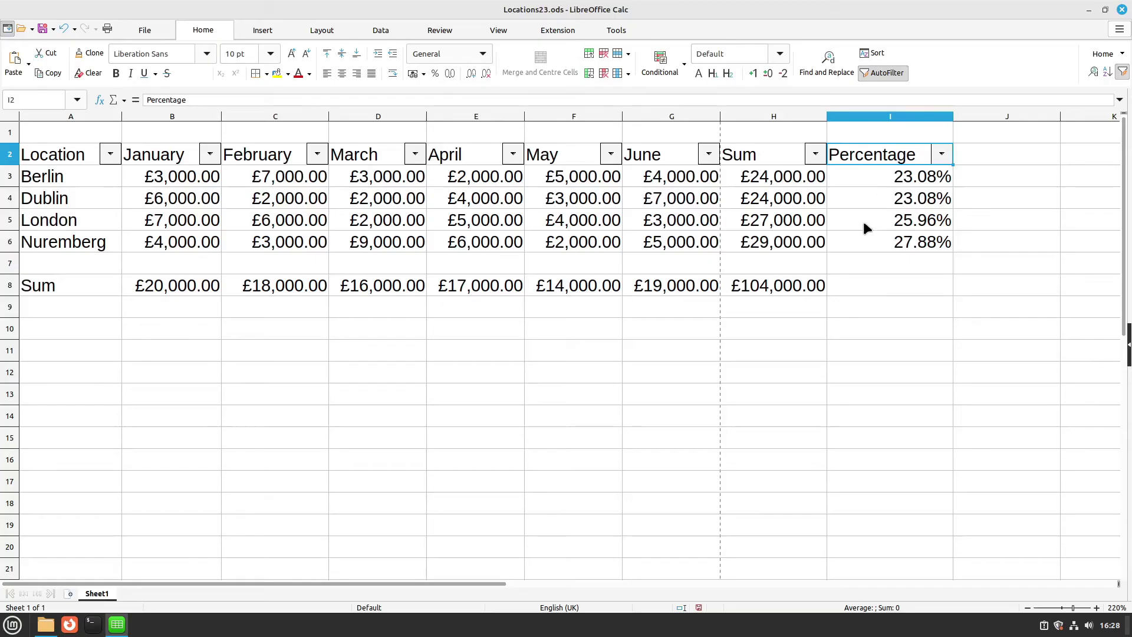
{"action": "left_click", "coordinate": [863, 221]}
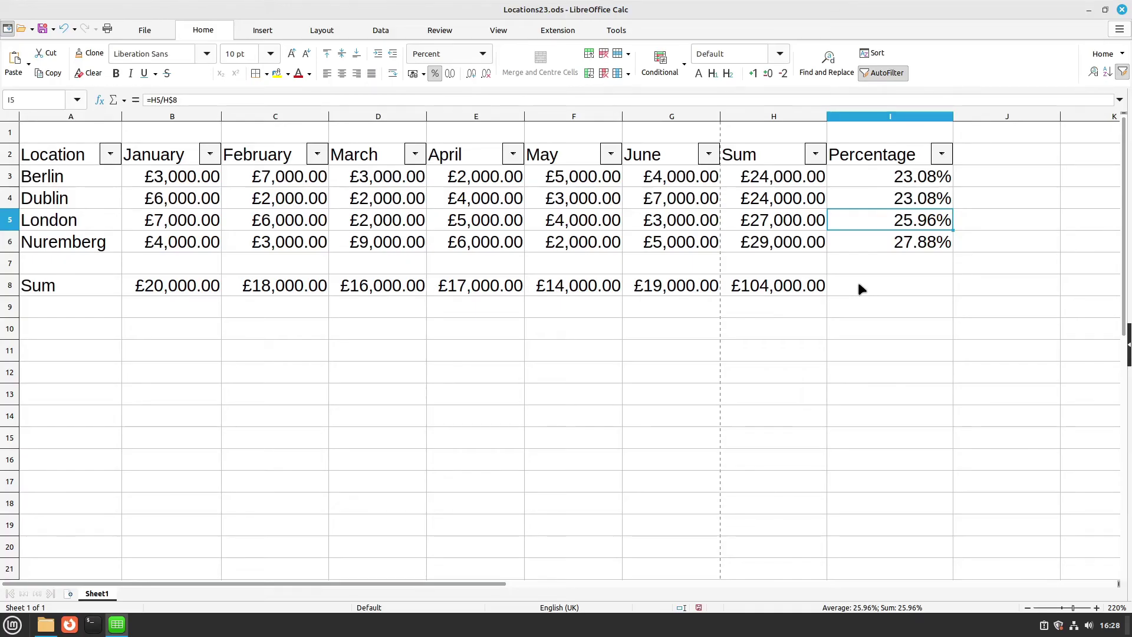
Give table A2:I8 an outer border with horizontal lines between rows.
{"action": "left_click_drag", "start_coordinate": [875, 283], "coordinate": [117, 154]}
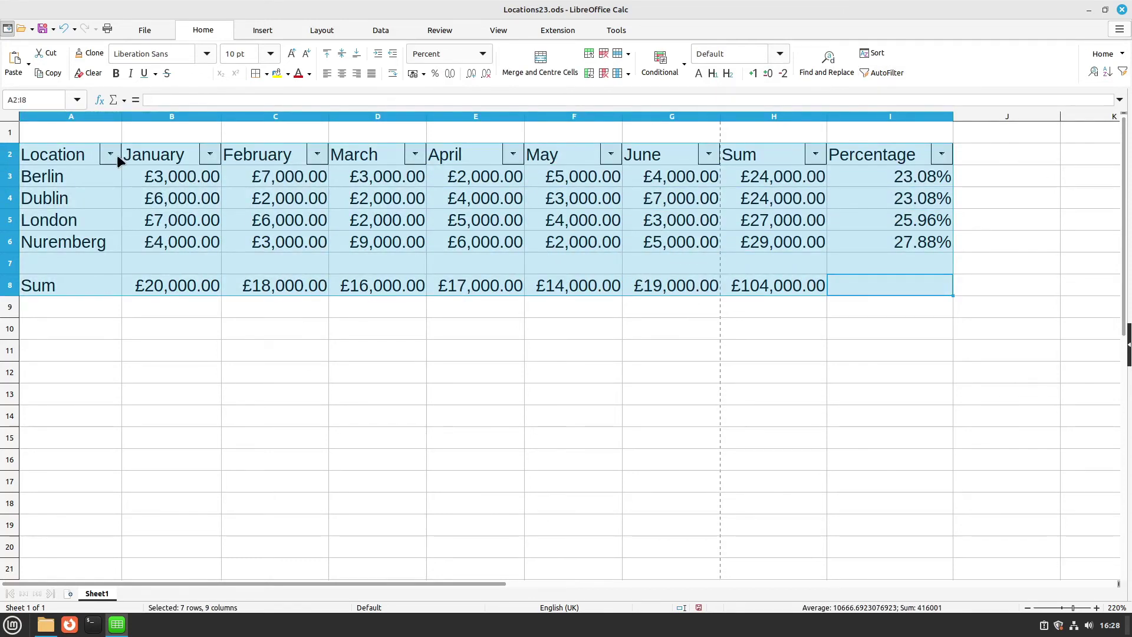
{"action": "left_click", "coordinate": [265, 77]}
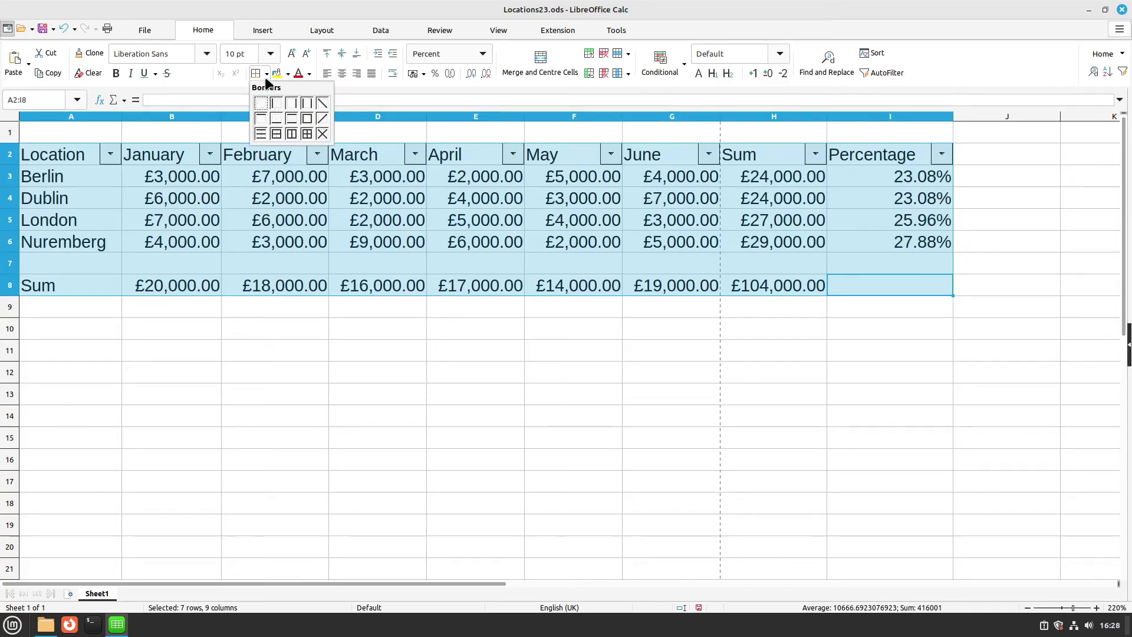
{"action": "left_click", "coordinate": [277, 134]}
{"action": "left_click", "coordinate": [348, 174]}
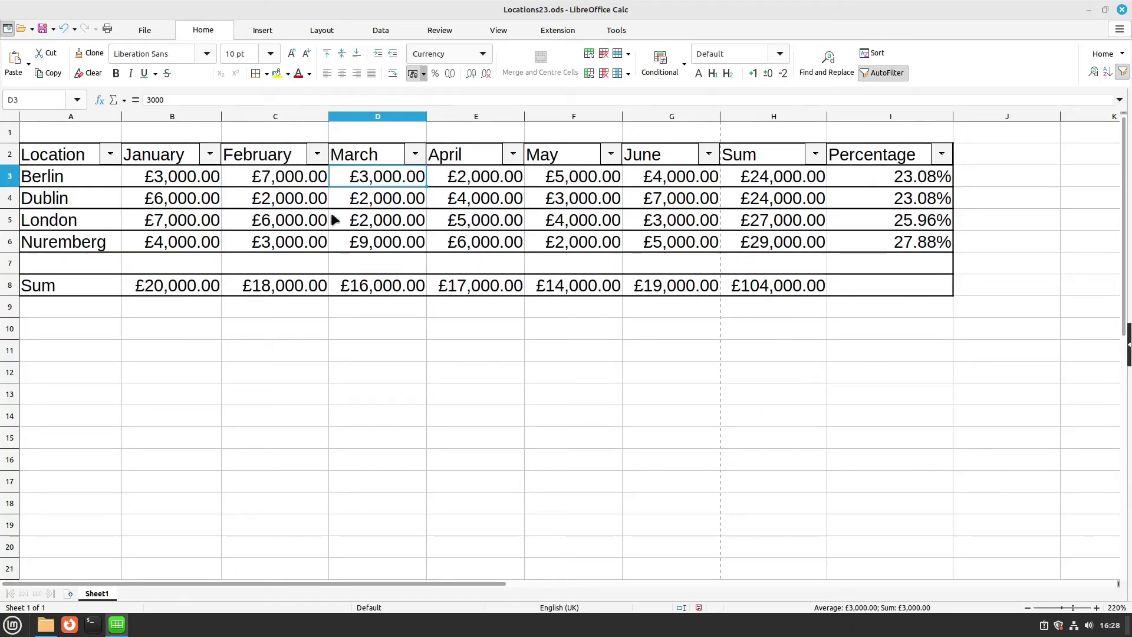
Frame the Location column cells A2:A8 with an outer border only.
{"action": "left_click_drag", "start_coordinate": [91, 156], "coordinate": [99, 286]}
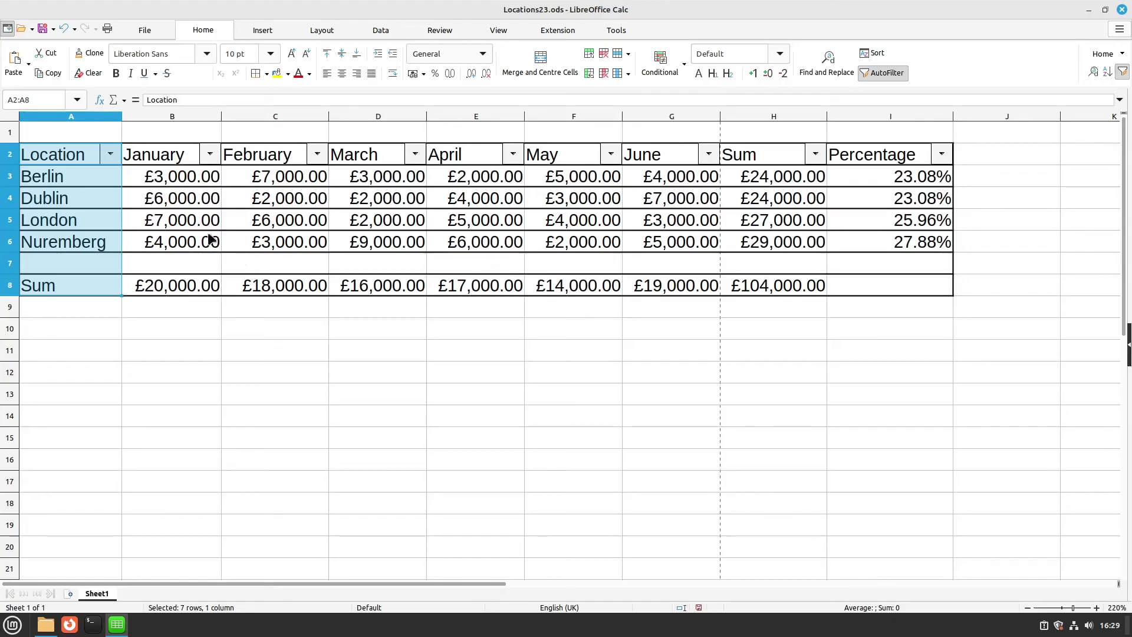
{"action": "left_click", "coordinate": [267, 73]}
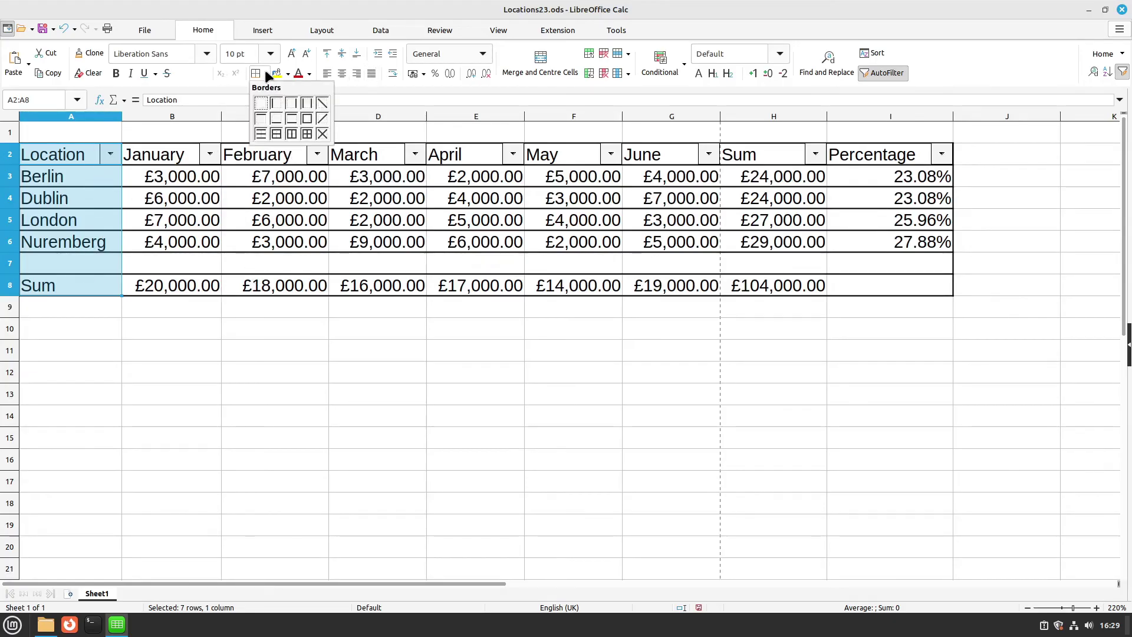
{"action": "left_click", "coordinate": [306, 126]}
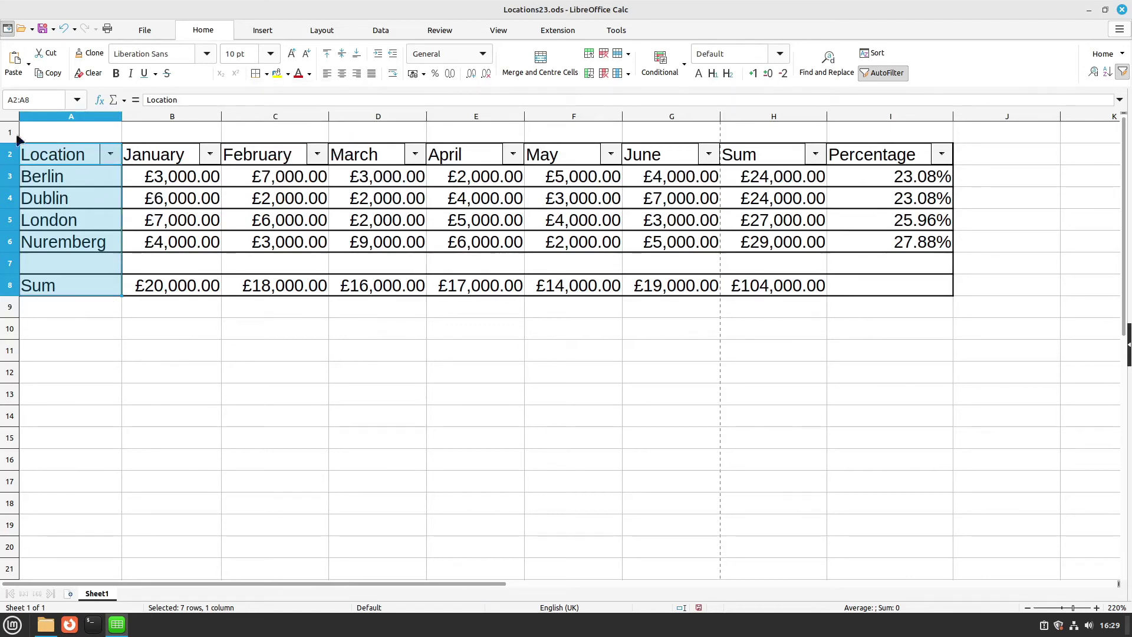
{"action": "left_click", "coordinate": [142, 180]}
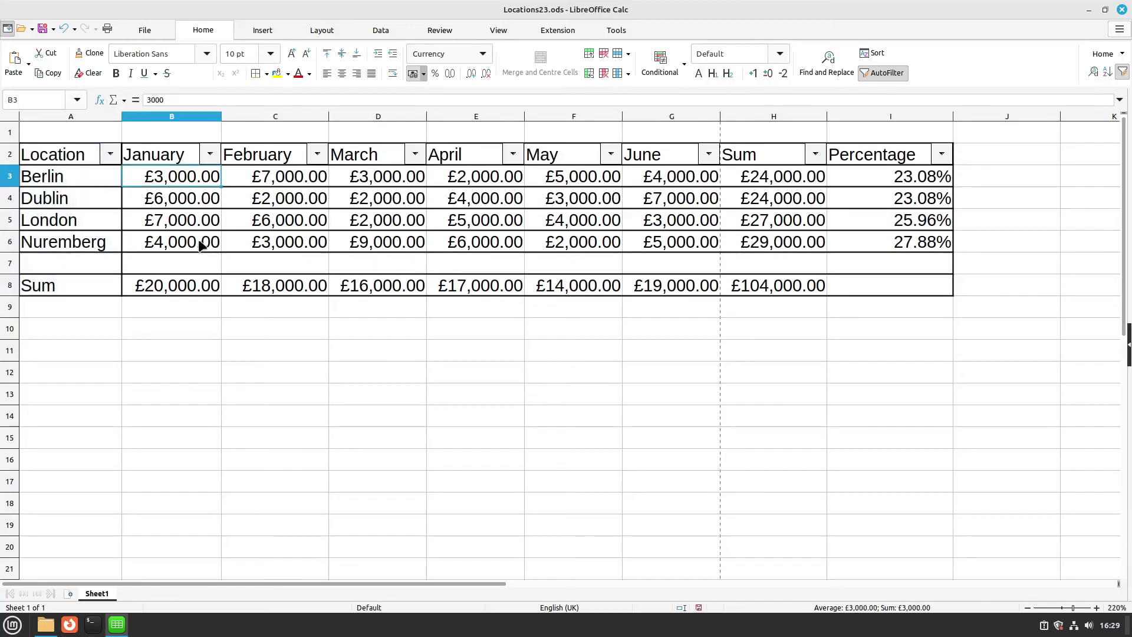
Frame the Sum column cells H2:H8 with an outer border only.
{"action": "left_click_drag", "start_coordinate": [756, 163], "coordinate": [761, 285]}
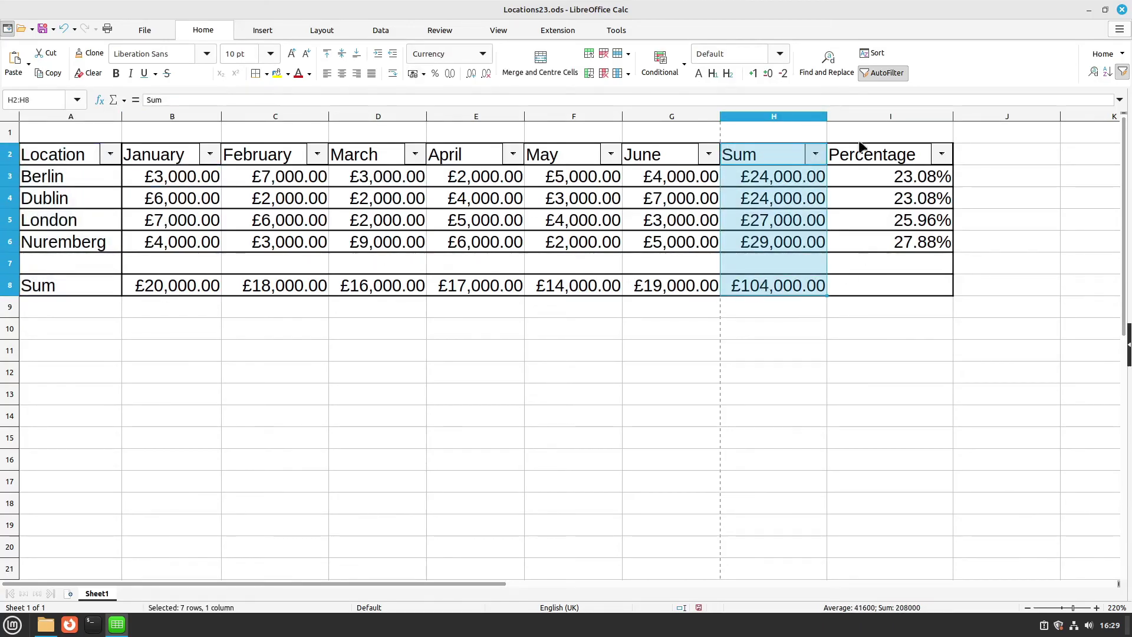
{"action": "left_click", "coordinate": [267, 74]}
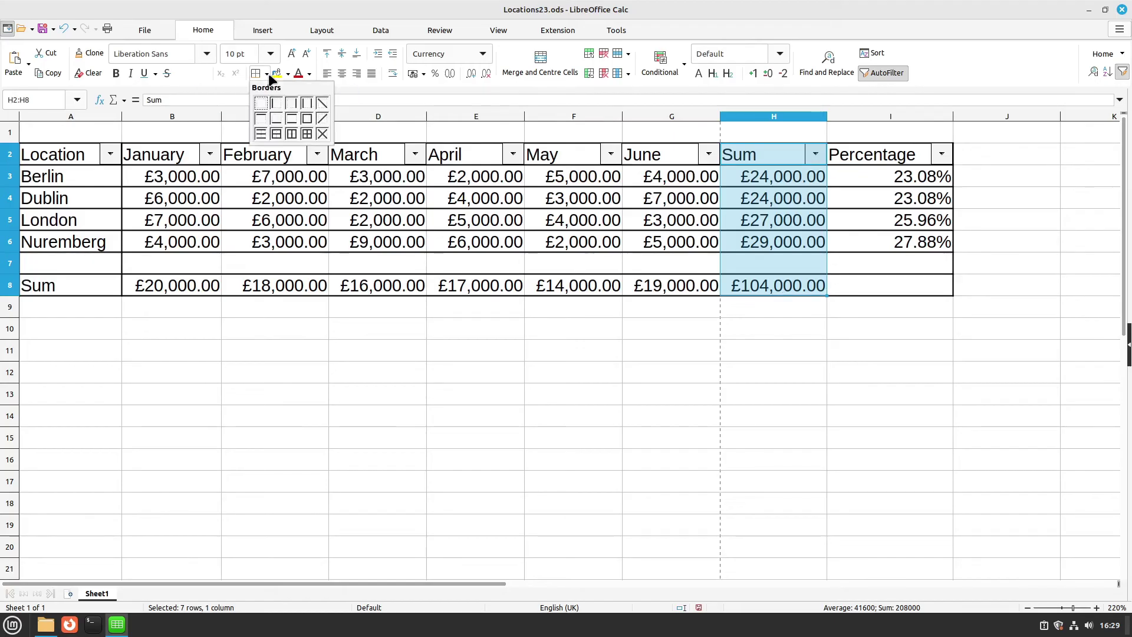
{"action": "left_click", "coordinate": [307, 120]}
{"action": "left_click", "coordinate": [505, 190]}
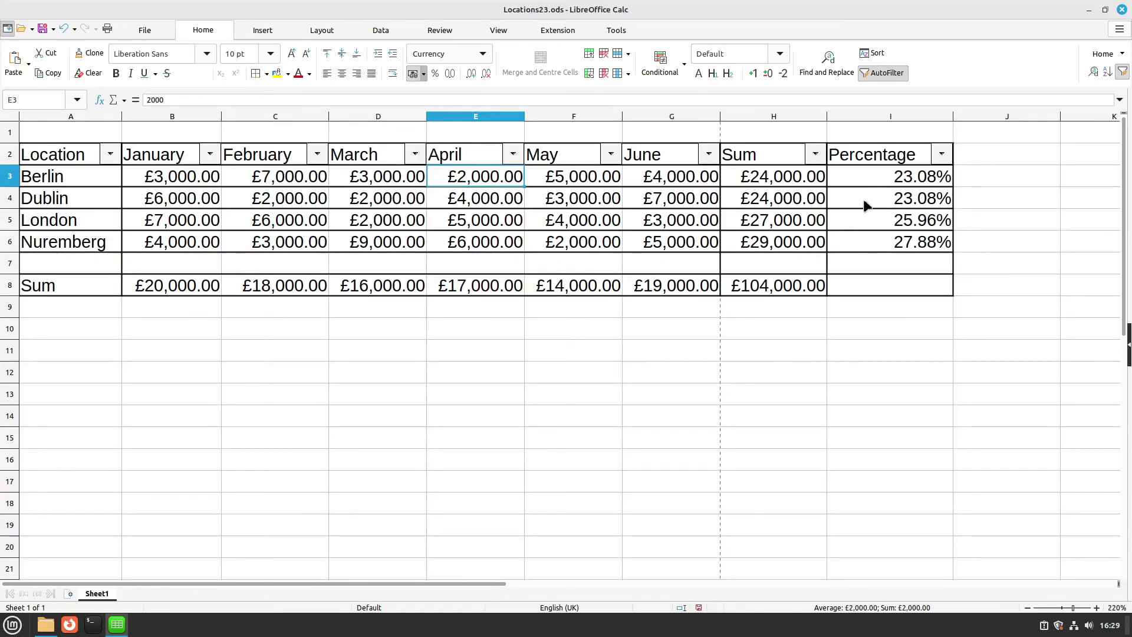
Centre the headings and figures in B2:I8, then select header row A2:I2 through Percentage.
{"action": "left_click_drag", "start_coordinate": [903, 160], "coordinate": [334, 164]}
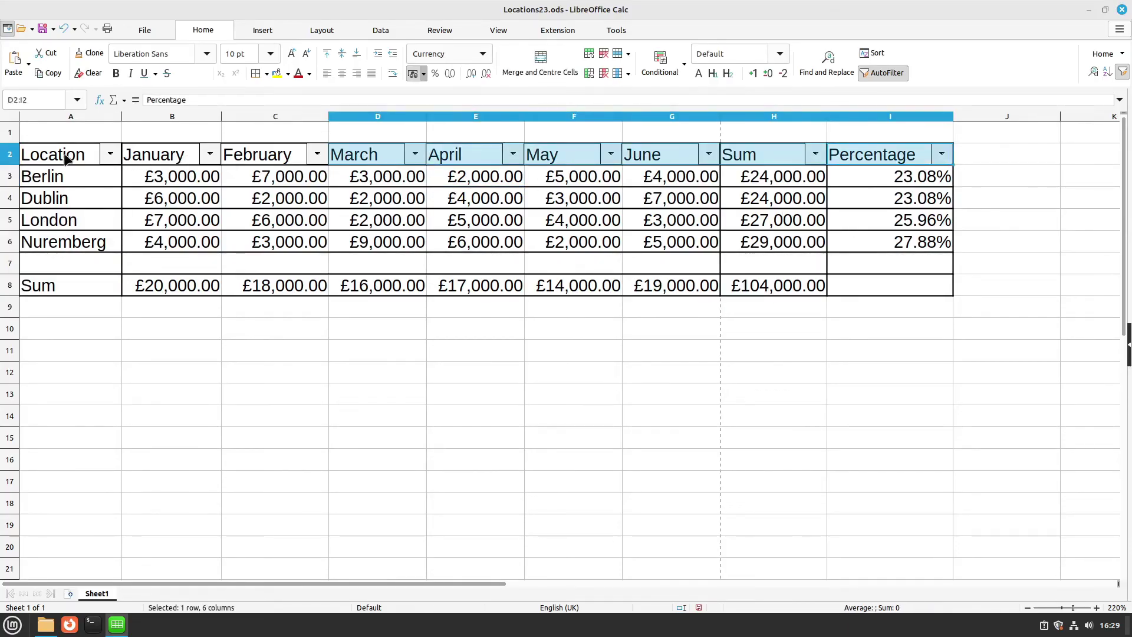
{"action": "left_click_drag", "start_coordinate": [897, 287], "coordinate": [772, 286]}
{"action": "left_click_drag", "start_coordinate": [706, 259], "coordinate": [167, 160]}
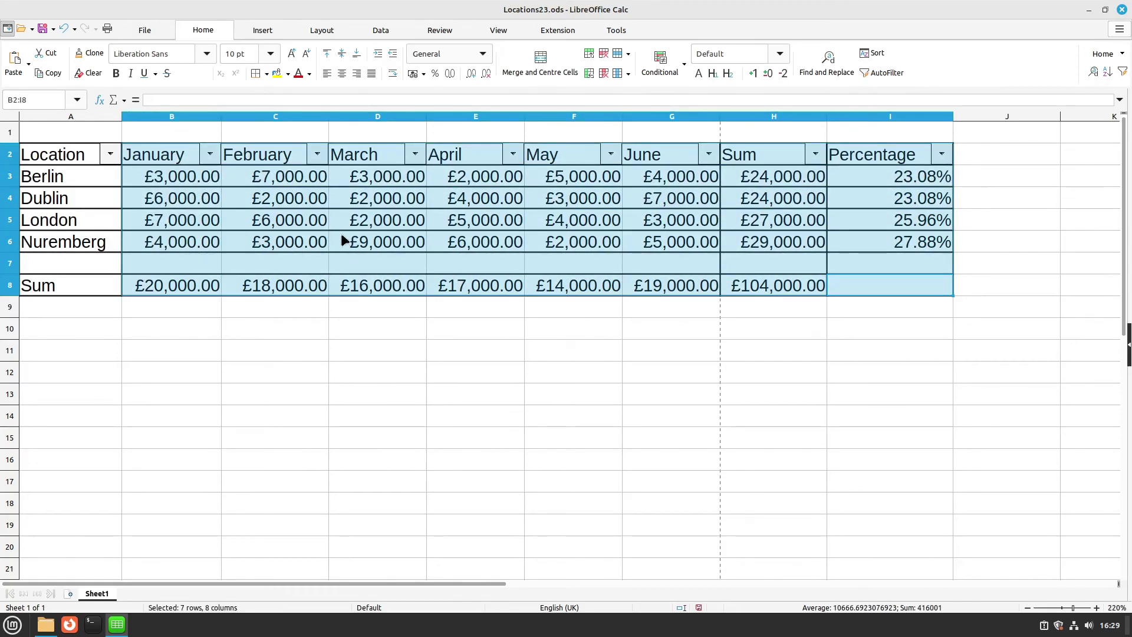
{"action": "left_click", "coordinate": [343, 79]}
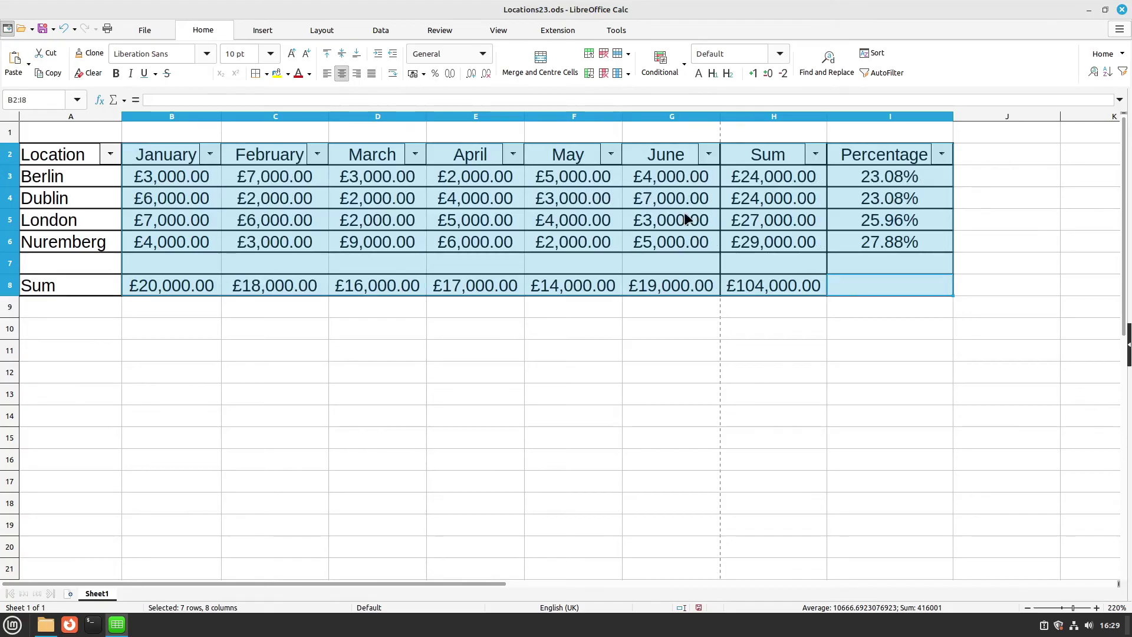
{"action": "left_click", "coordinate": [653, 225]}
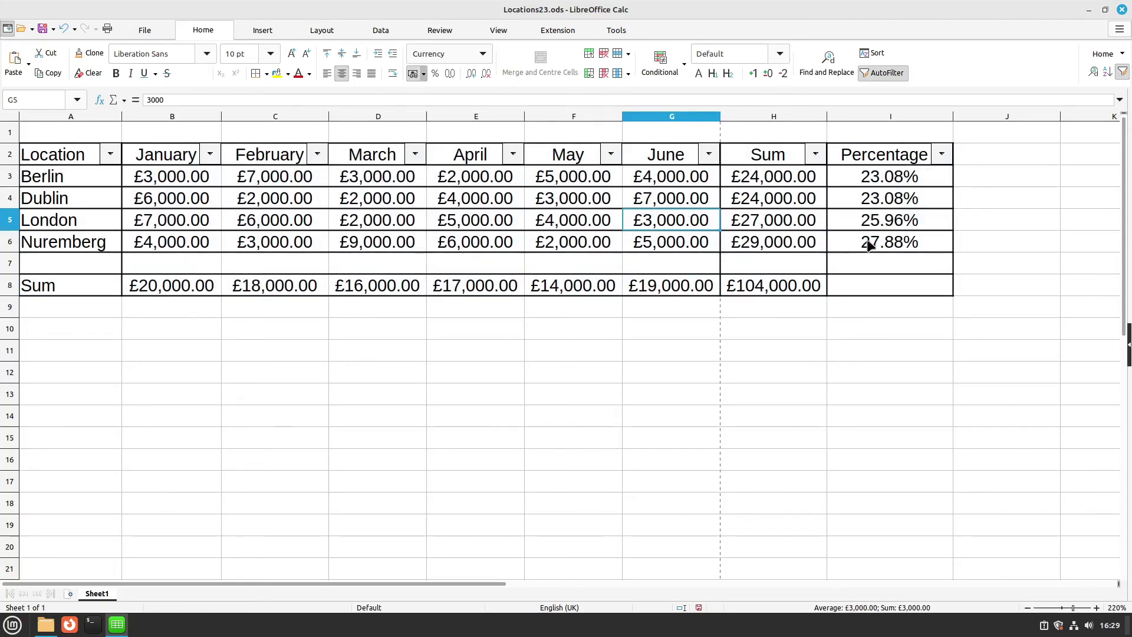
{"action": "left_click_drag", "start_coordinate": [893, 160], "coordinate": [90, 156]}
Make the city names and Sum label in A3:A8 bold.
{"action": "left_click", "coordinate": [115, 73]}
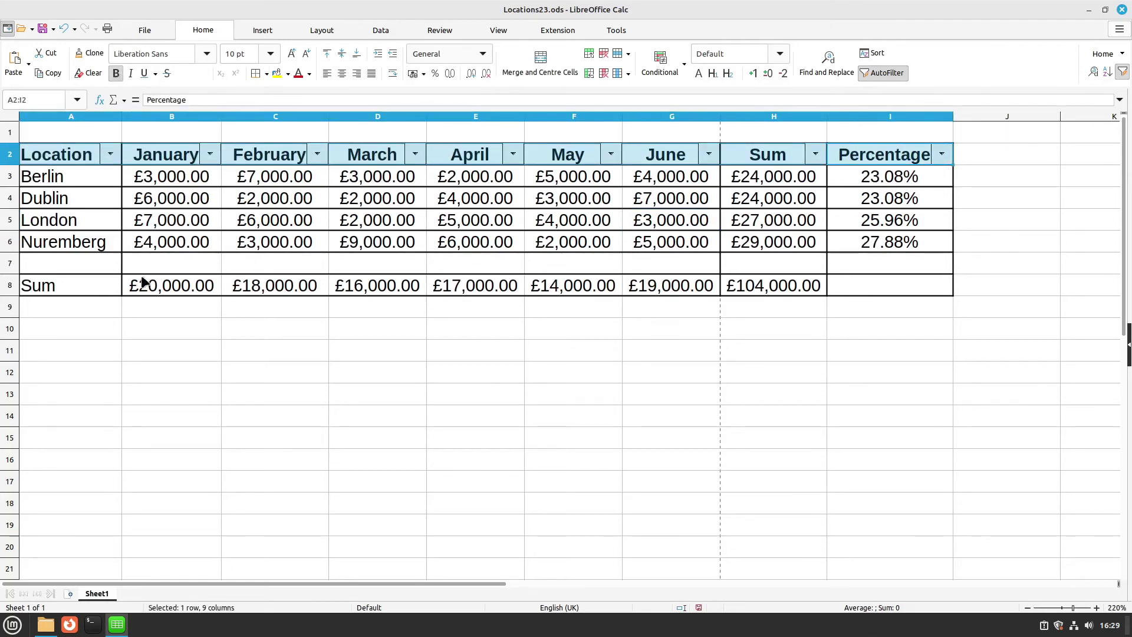
{"action": "left_click_drag", "start_coordinate": [87, 177], "coordinate": [82, 201]}
{"action": "left_click_drag", "start_coordinate": [80, 250], "coordinate": [83, 283]}
{"action": "left_click", "coordinate": [121, 74]}
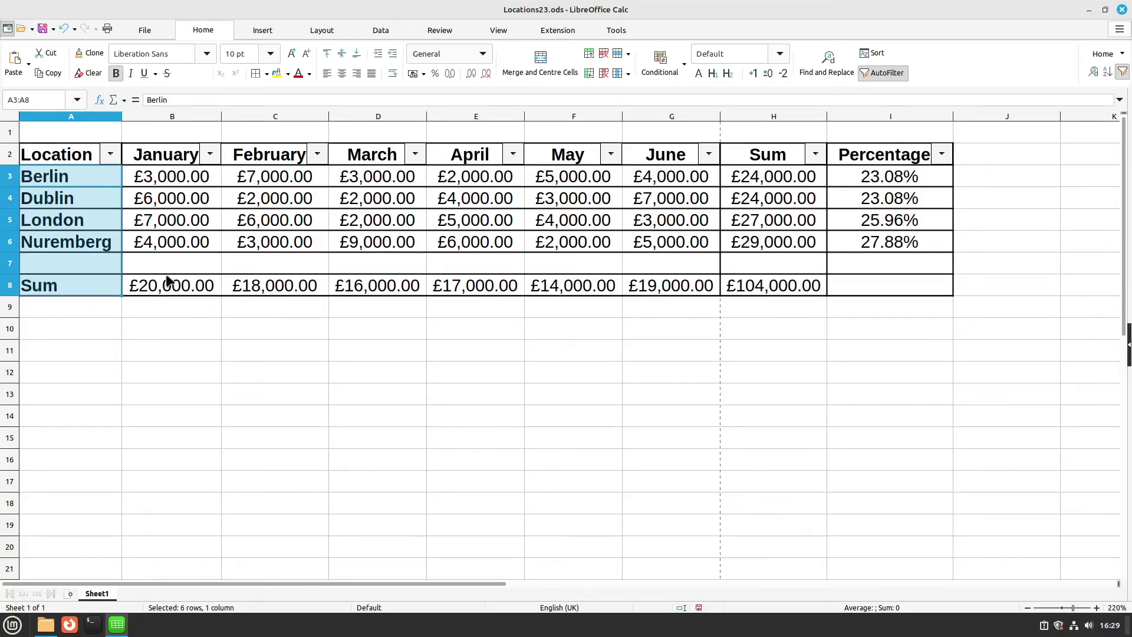
Underline the monthly totals in row 8, then select the figures B3:I8.
{"action": "left_click_drag", "start_coordinate": [167, 286], "coordinate": [737, 285]}
{"action": "left_click", "coordinate": [144, 73]}
{"action": "left_click", "coordinate": [485, 226]}
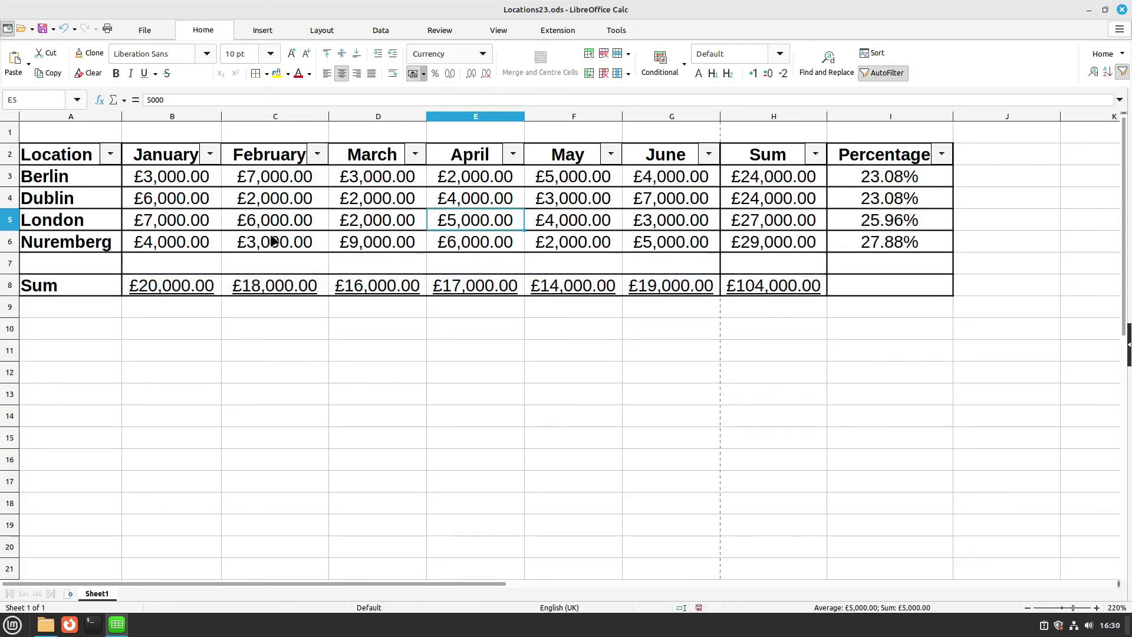
{"action": "left_click_drag", "start_coordinate": [153, 176], "coordinate": [875, 284]}
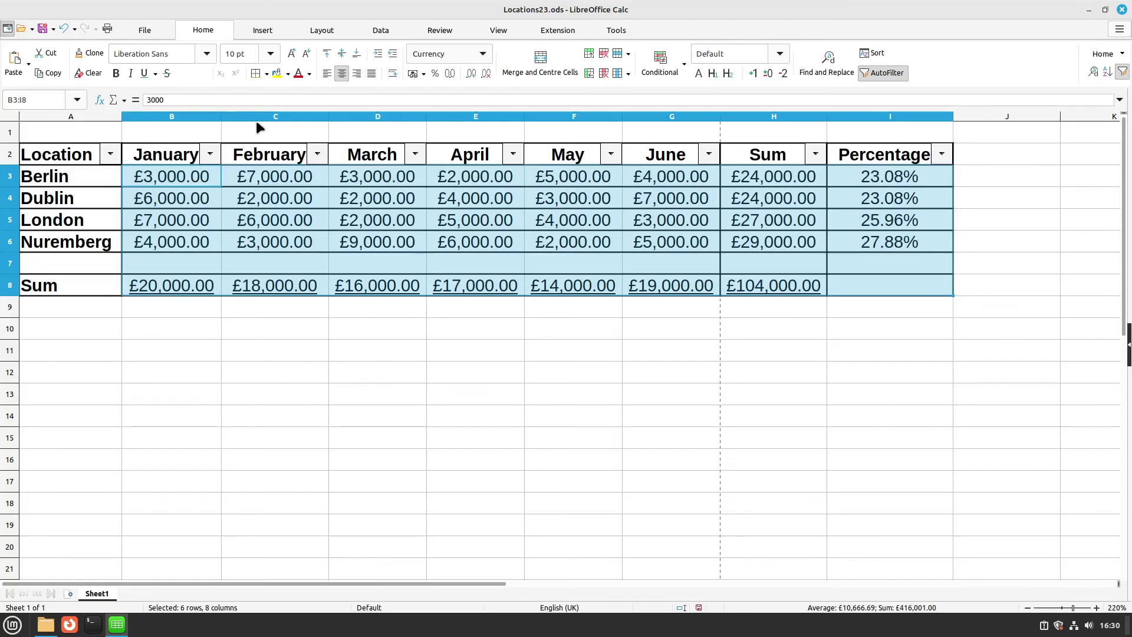
Set the figures and percentages in B3:I8 to 8 pt and centre them vertically.
{"action": "left_click", "coordinate": [271, 54]}
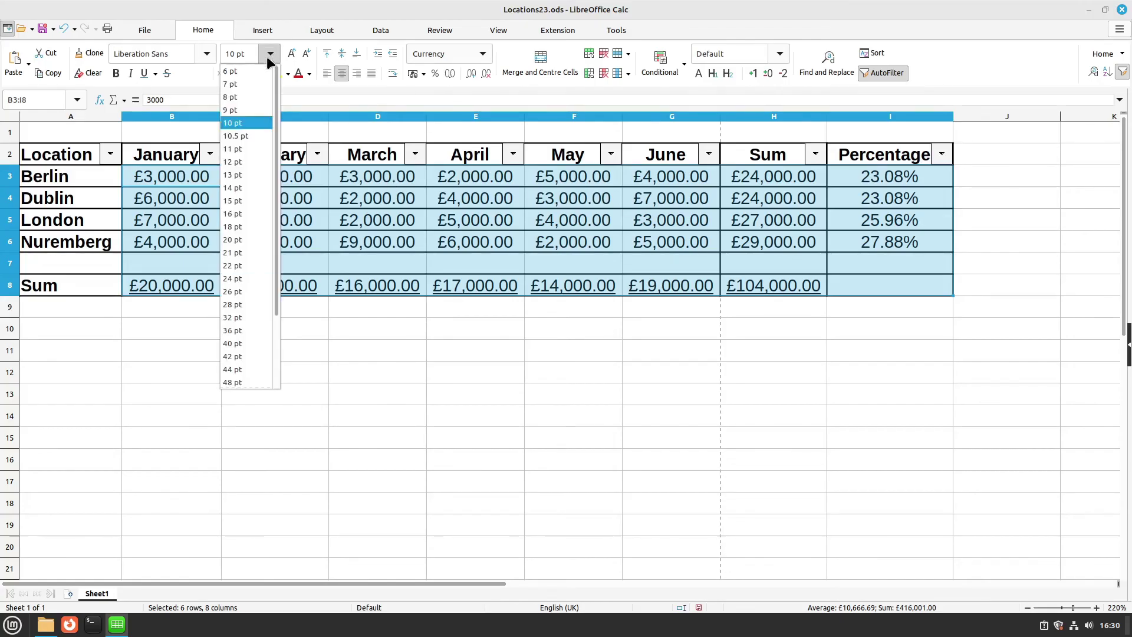
{"action": "left_click", "coordinate": [252, 100]}
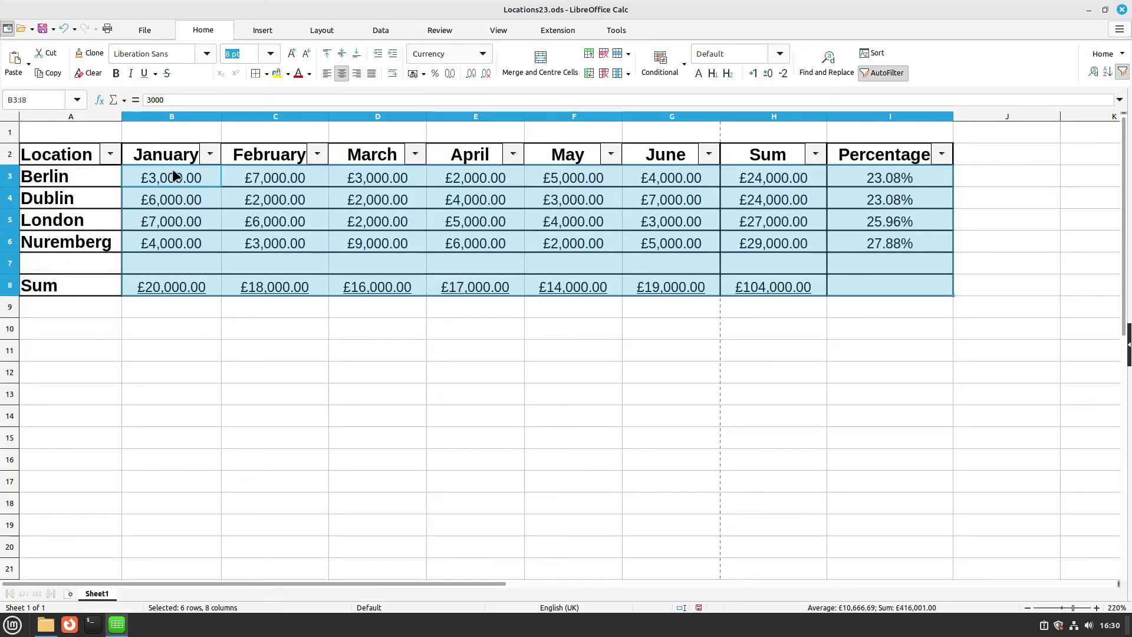
{"action": "left_click", "coordinate": [341, 51]}
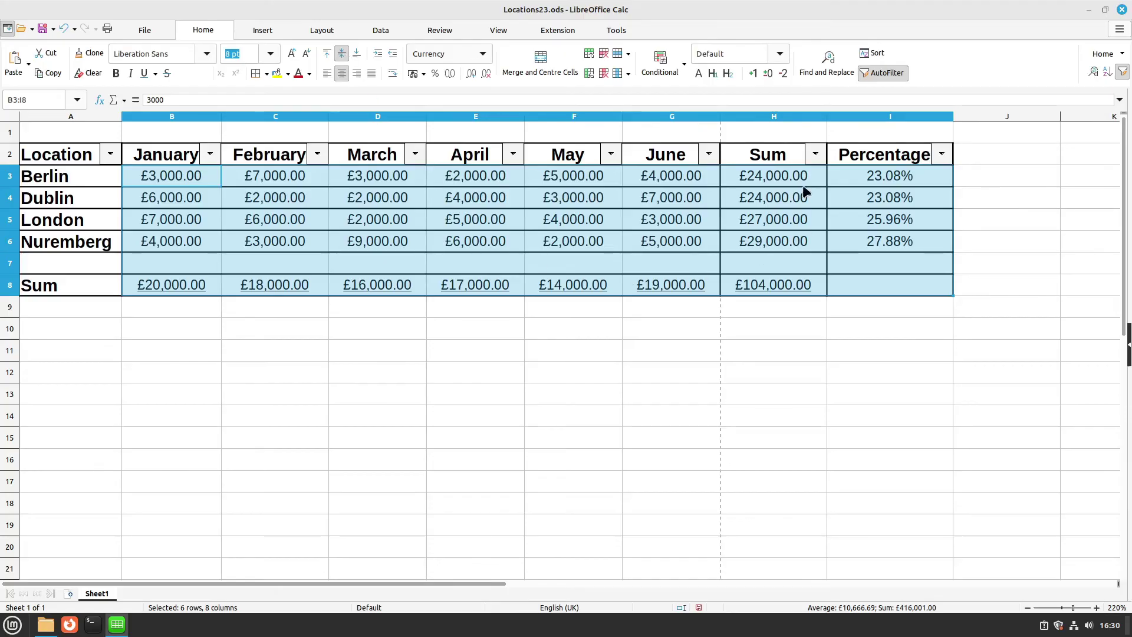
{"action": "left_click", "coordinate": [862, 195]}
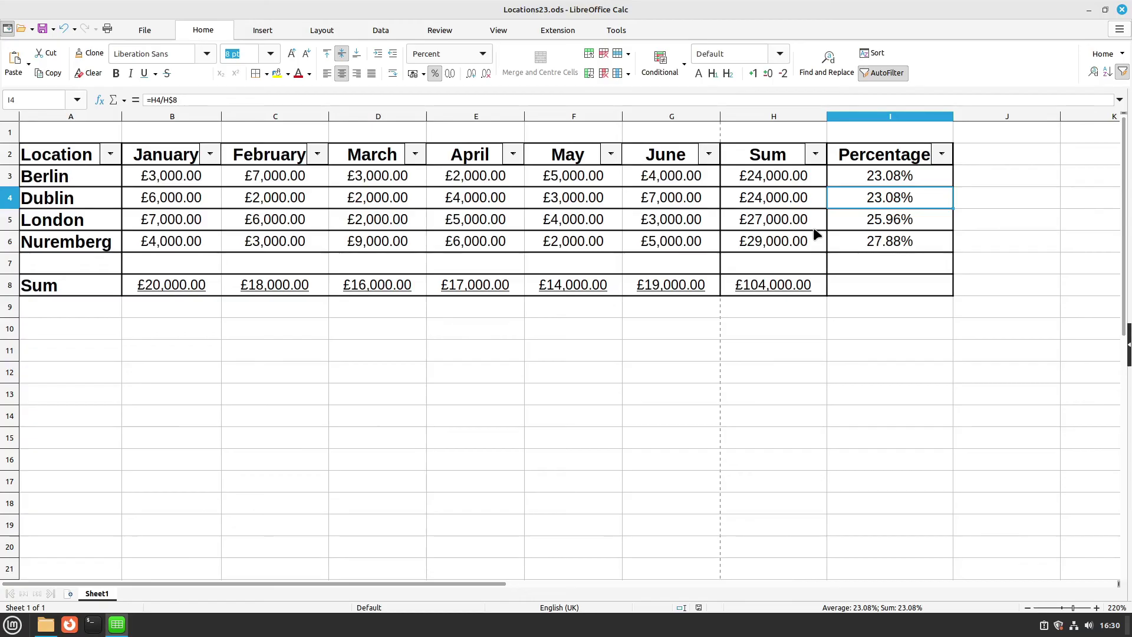
Open Print Preview and set the page orientation to landscape in Format Page.
{"action": "left_click", "coordinate": [148, 31]}
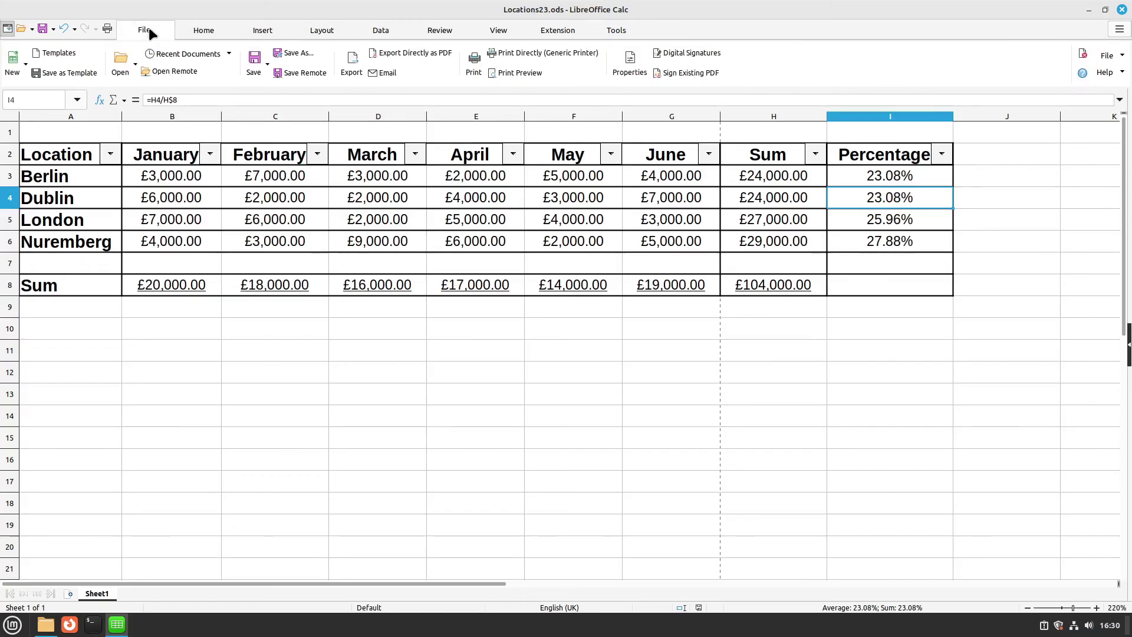
{"action": "left_click", "coordinate": [534, 76]}
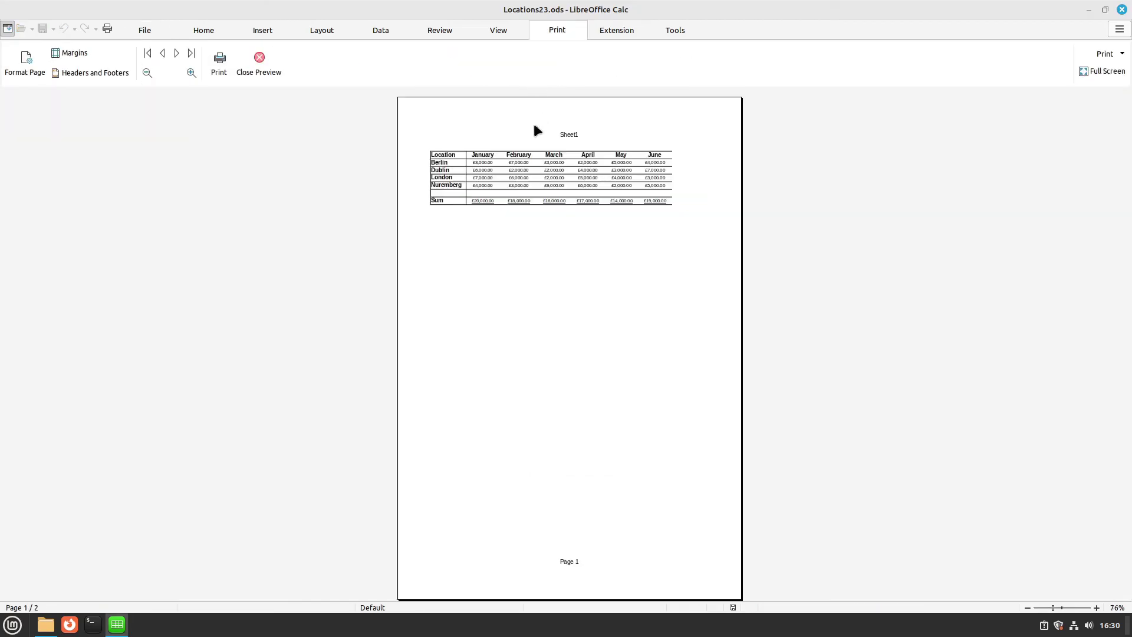
{"action": "left_click", "coordinate": [30, 67]}
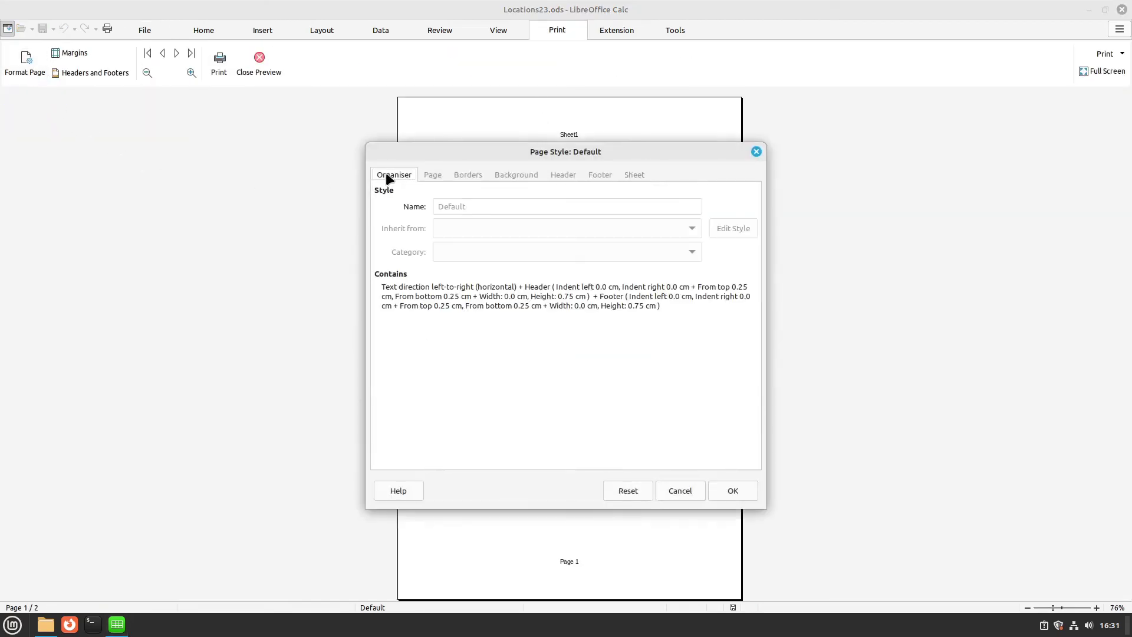
{"action": "left_click", "coordinate": [443, 177]}
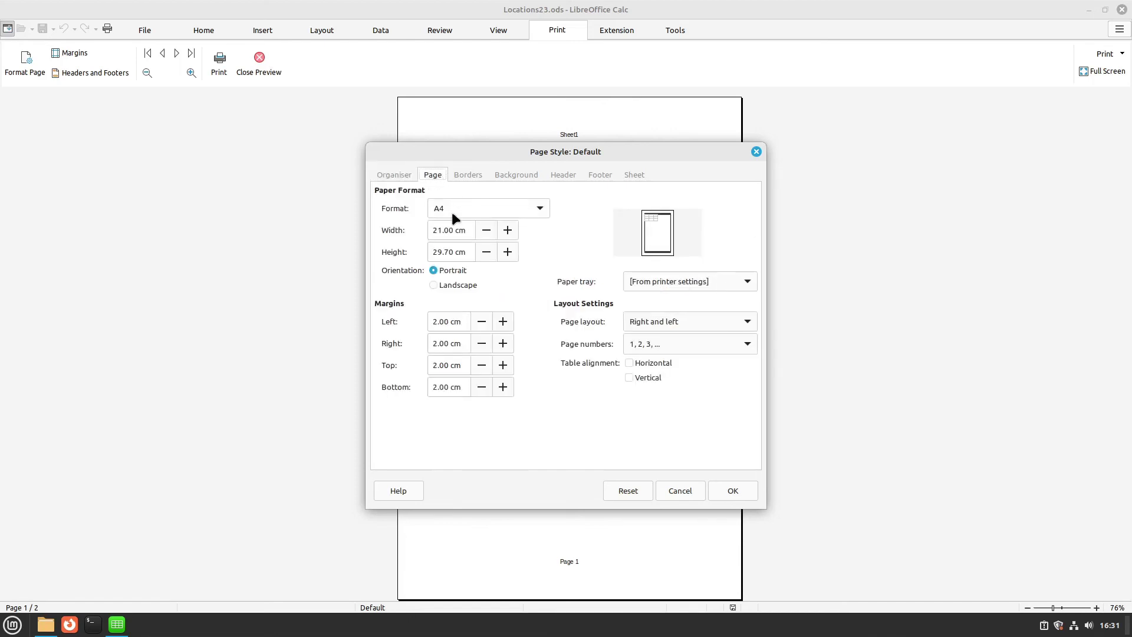
{"action": "left_click", "coordinate": [439, 286]}
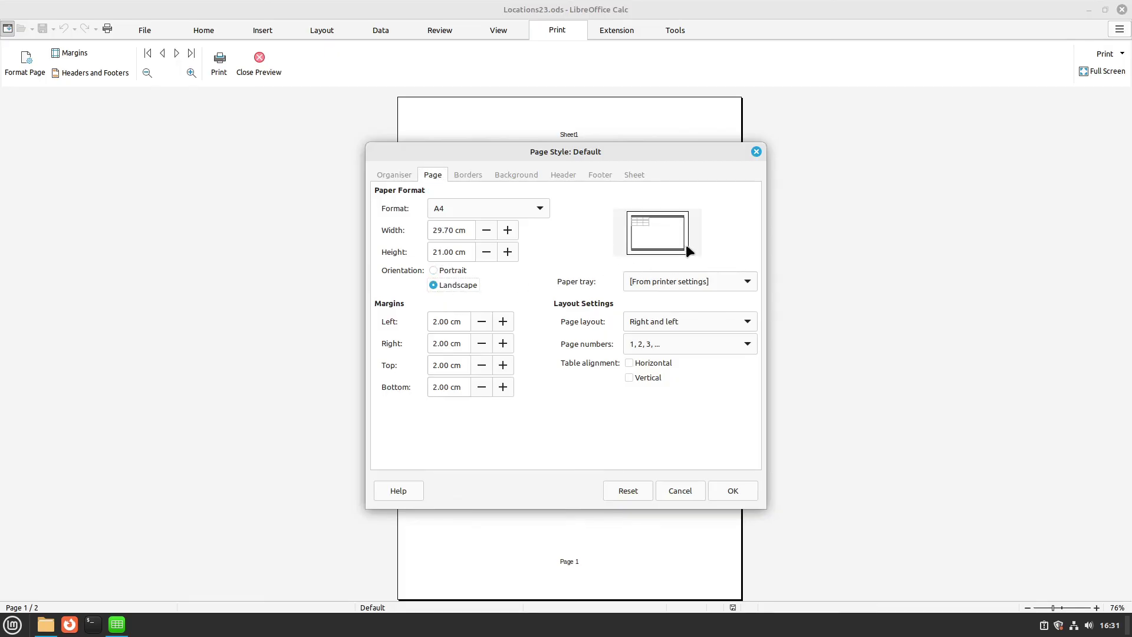
Turn off the page header and footer and apply the page settings.
{"action": "left_click_drag", "start_coordinate": [550, 156], "coordinate": [375, 193]}
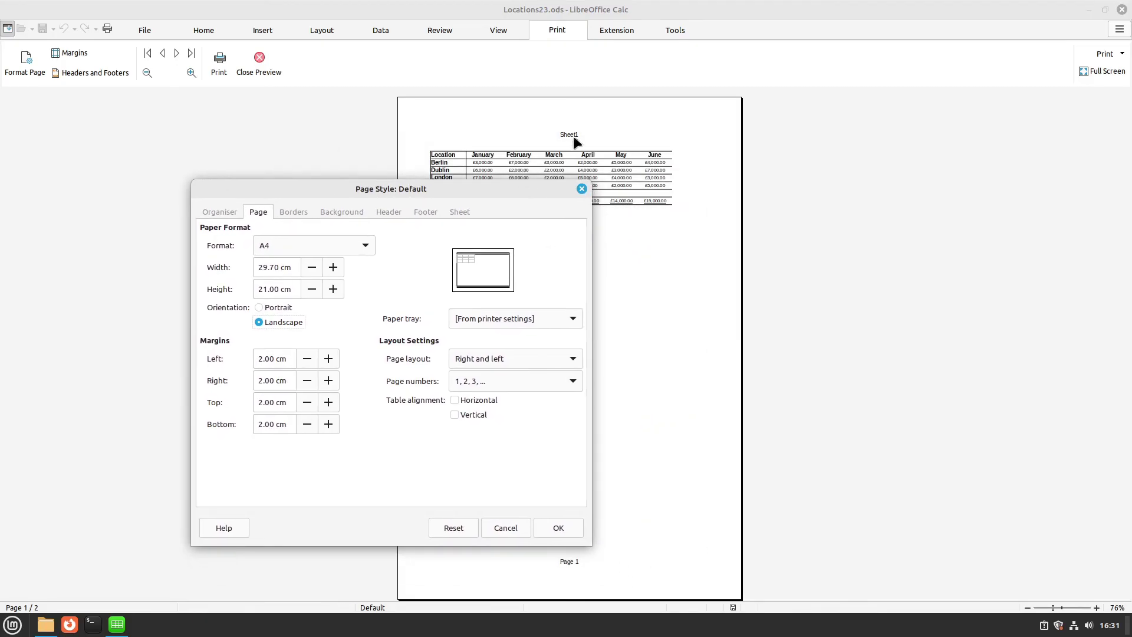
{"action": "left_click_drag", "start_coordinate": [476, 192], "coordinate": [497, 157]}
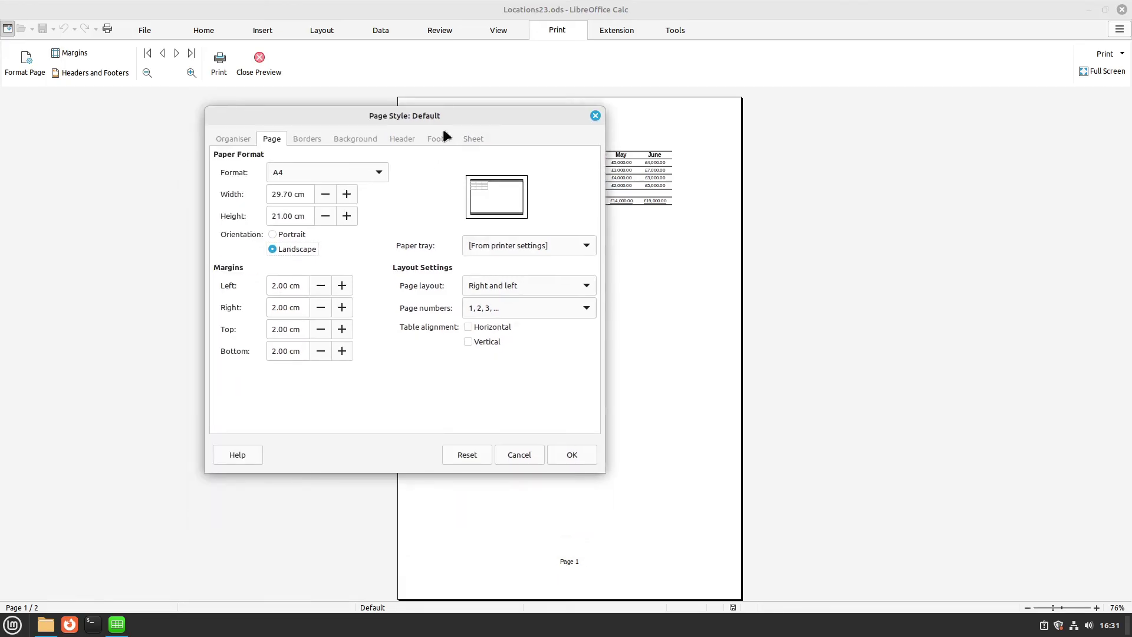
{"action": "left_click_drag", "start_coordinate": [421, 112], "coordinate": [434, 113]}
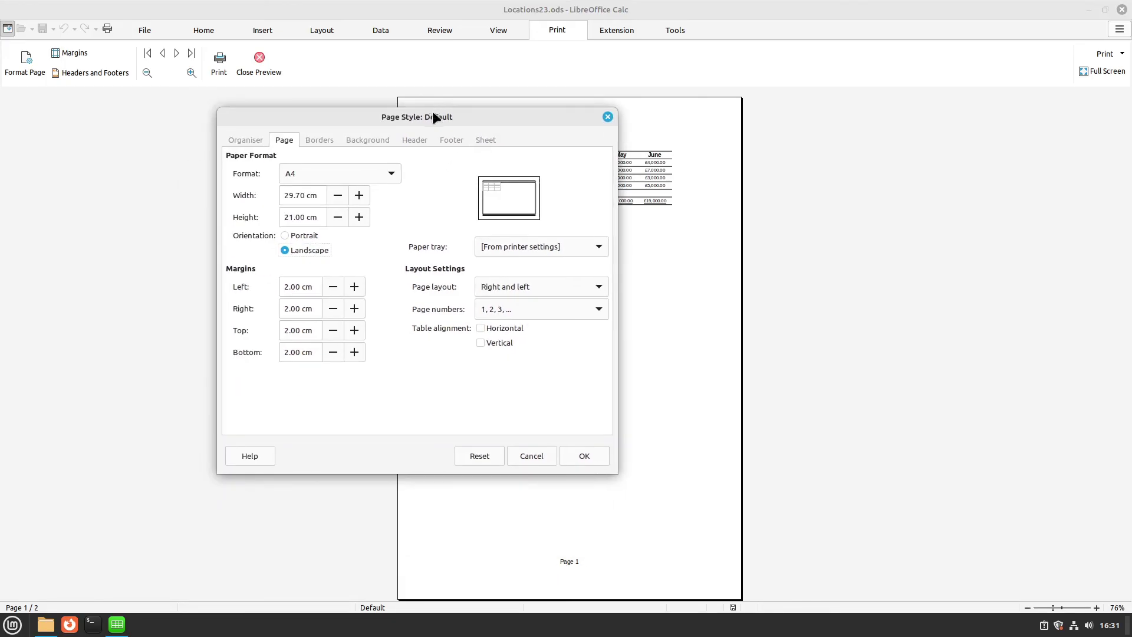
{"action": "left_click", "coordinate": [412, 141]}
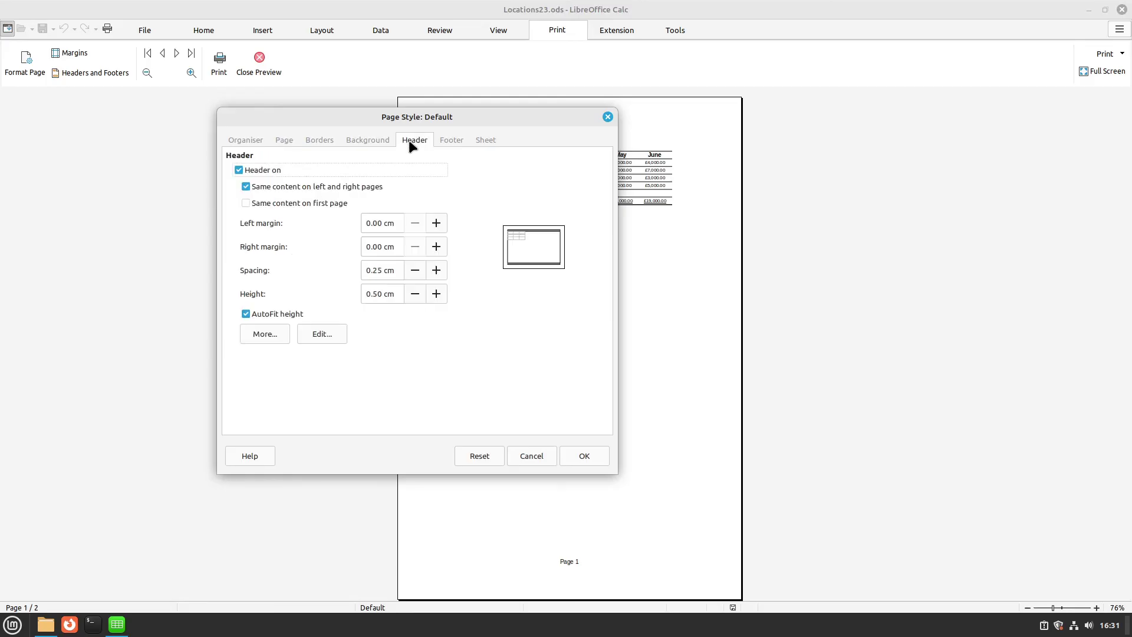
{"action": "left_click", "coordinate": [239, 171]}
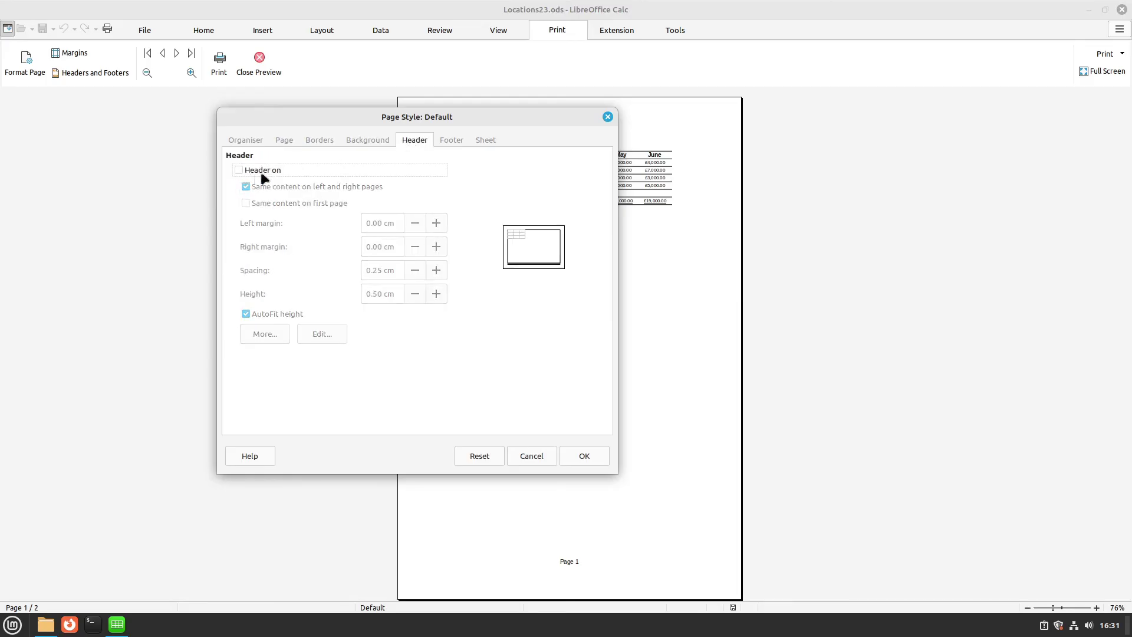
{"action": "left_click", "coordinate": [456, 141]}
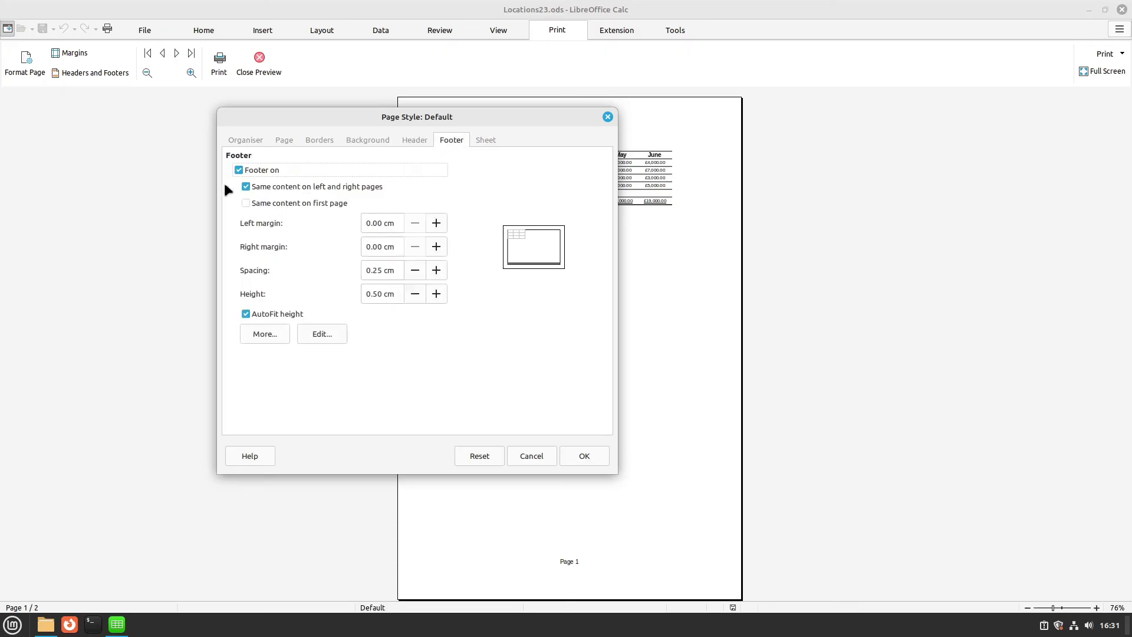
{"action": "left_click", "coordinate": [239, 171]}
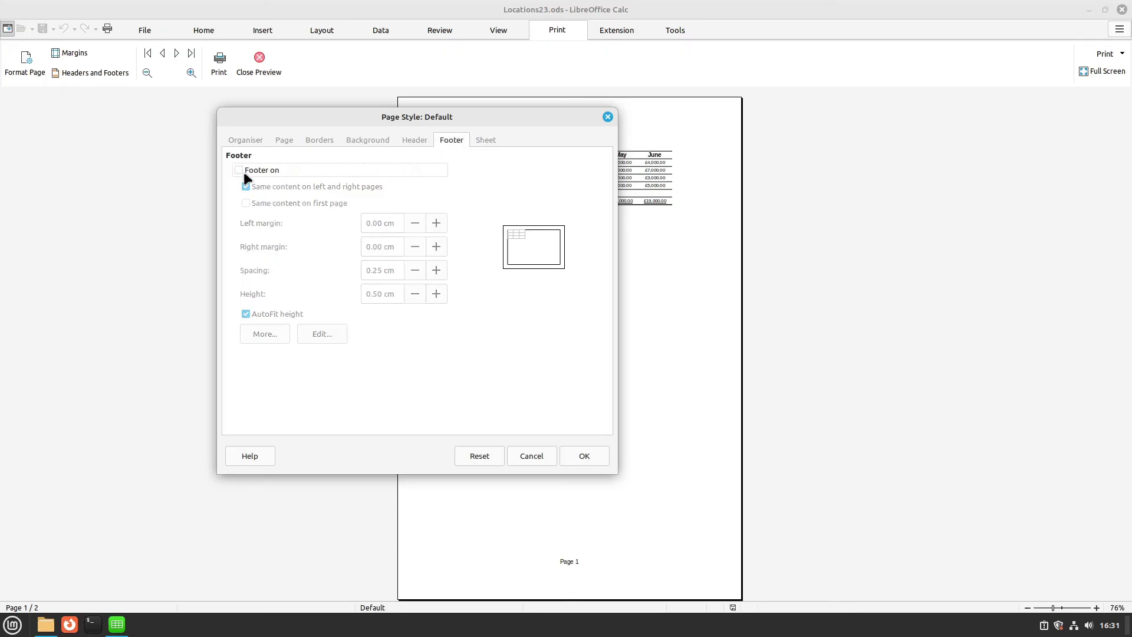
{"action": "left_click", "coordinate": [587, 456]}
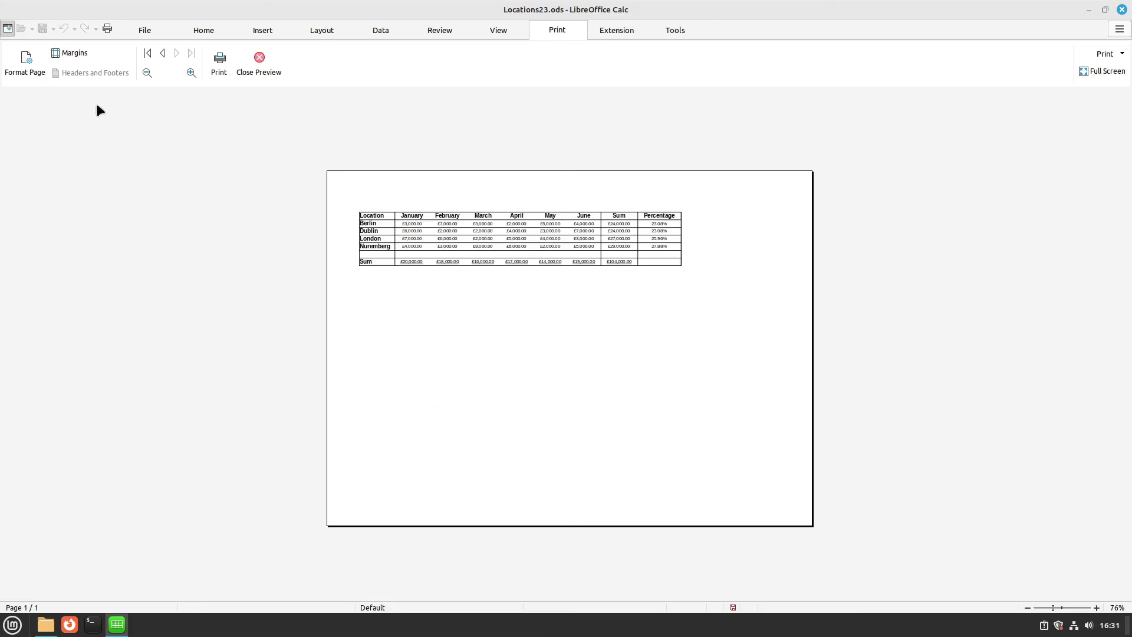
Change the Sheet tab scaling factor from 100% to 130%.
{"action": "left_click", "coordinate": [24, 59]}
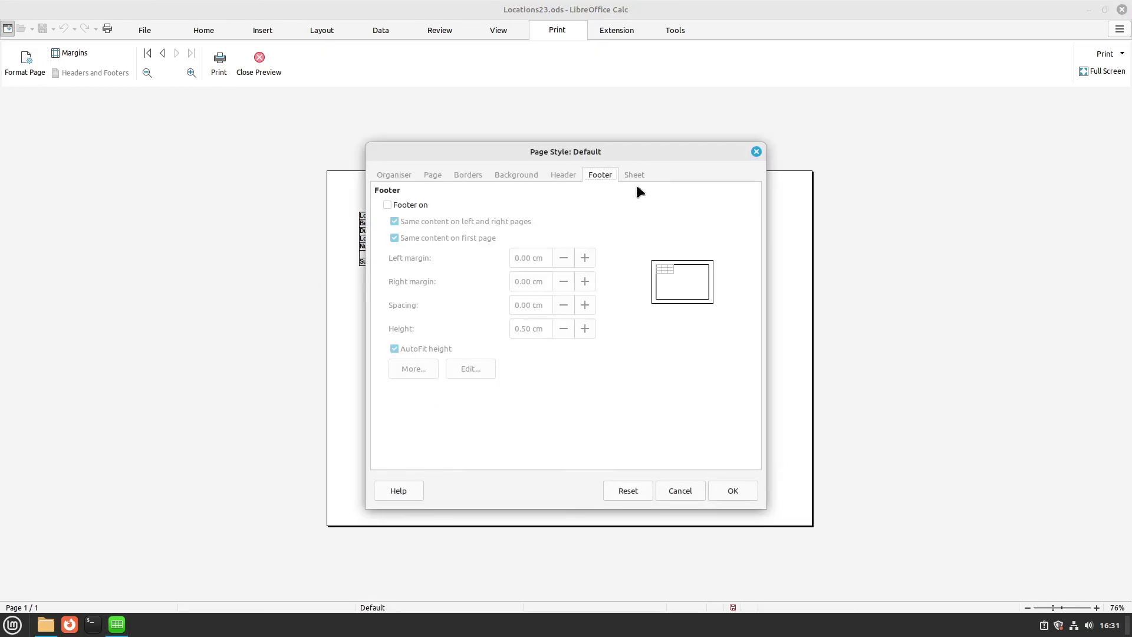
{"action": "left_click", "coordinate": [630, 178]}
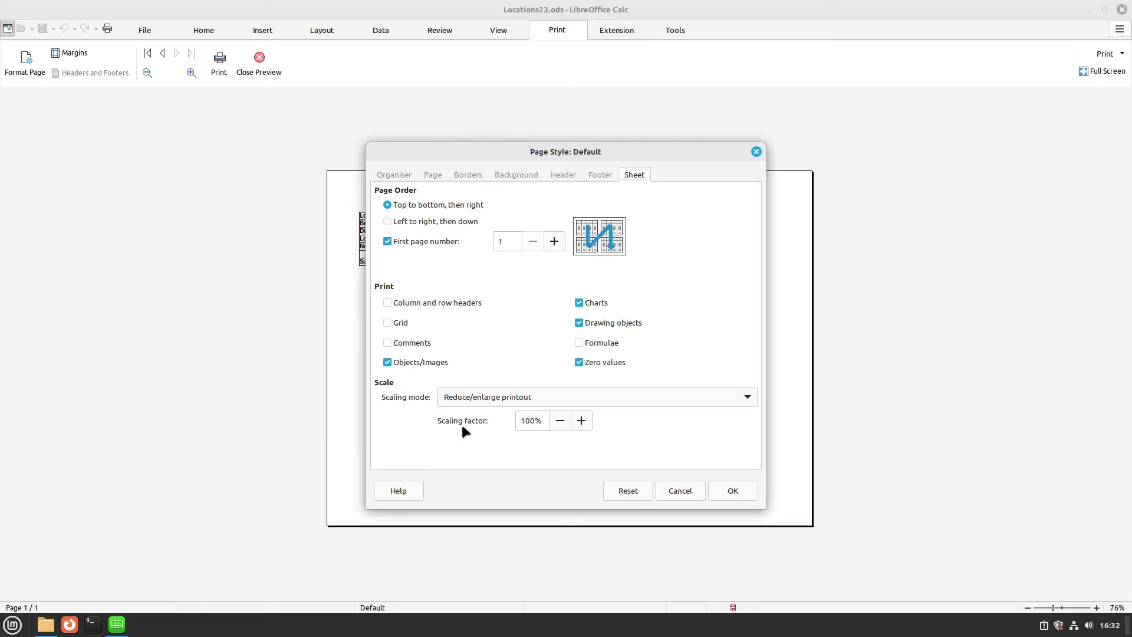
{"action": "left_click_drag", "start_coordinate": [569, 152], "coordinate": [624, 168]}
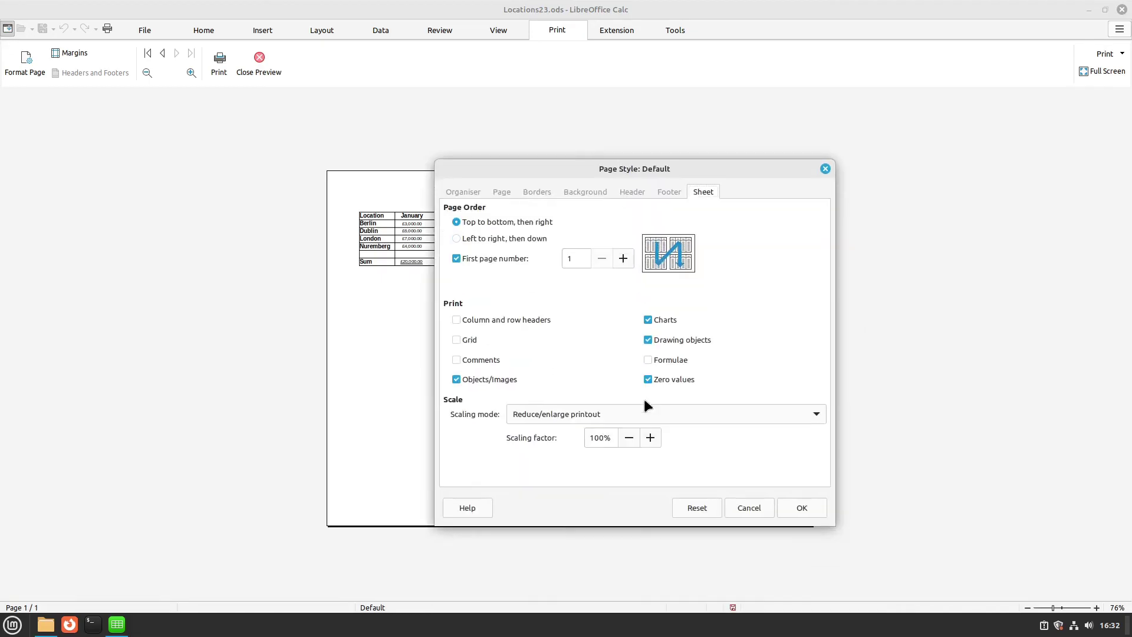
{"action": "double_click", "coordinate": [594, 438]}
{"action": "type", "text": "130"}
{"action": "key", "text": "Return"}
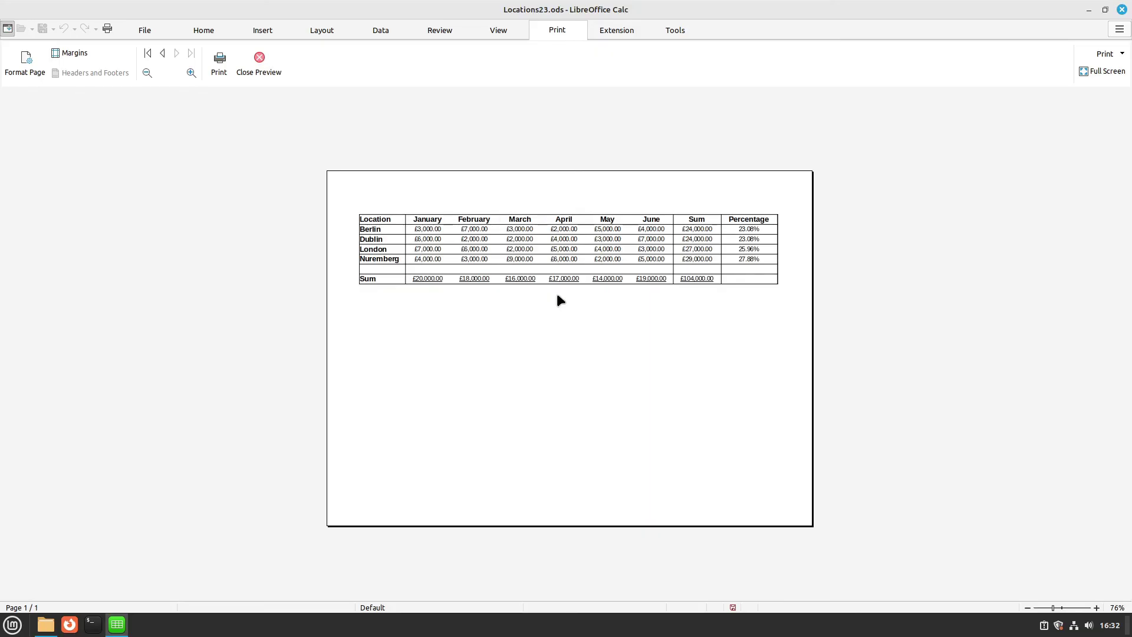
Print the table with Print to File as Locations23_nice.pdf and open the PDF to check it.
{"action": "left_click", "coordinate": [218, 63]}
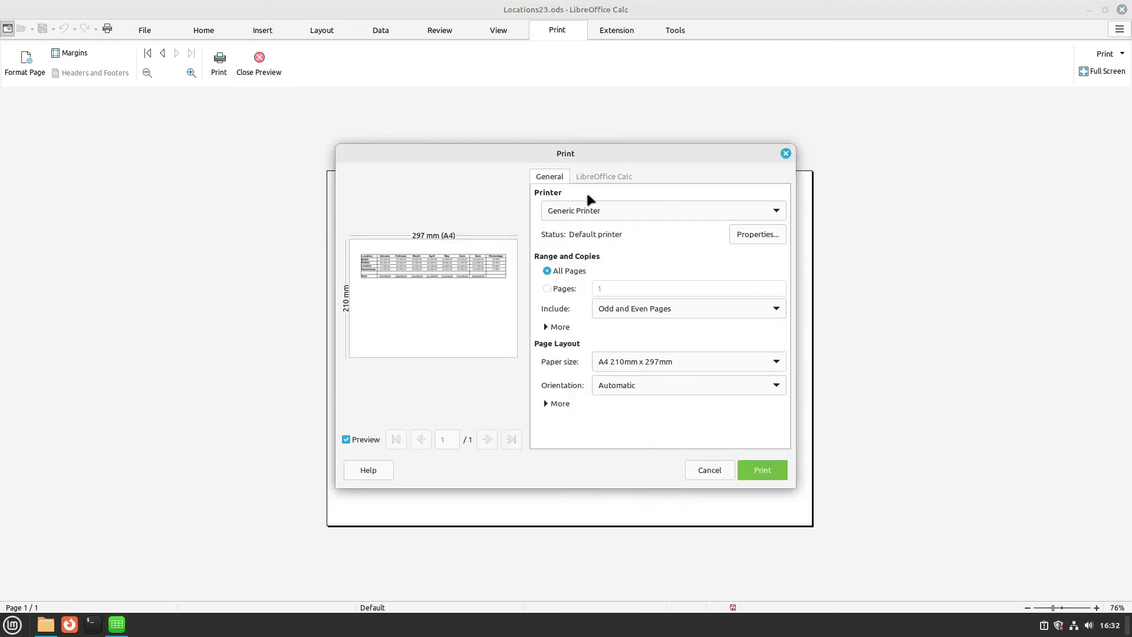
{"action": "left_click", "coordinate": [581, 208]}
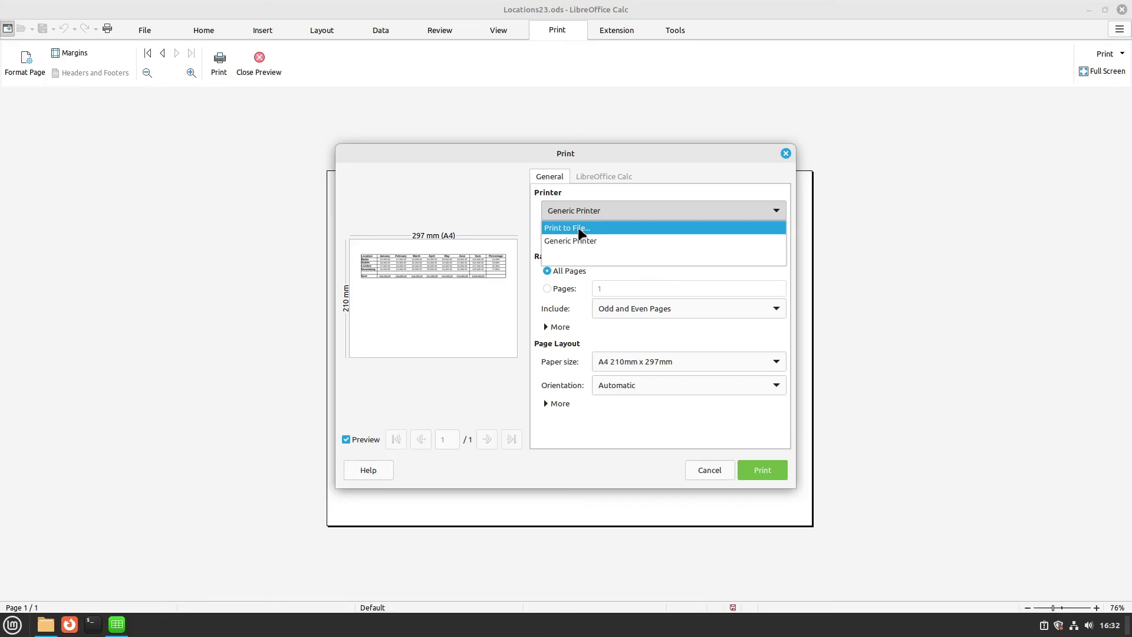
{"action": "left_click", "coordinate": [581, 230]}
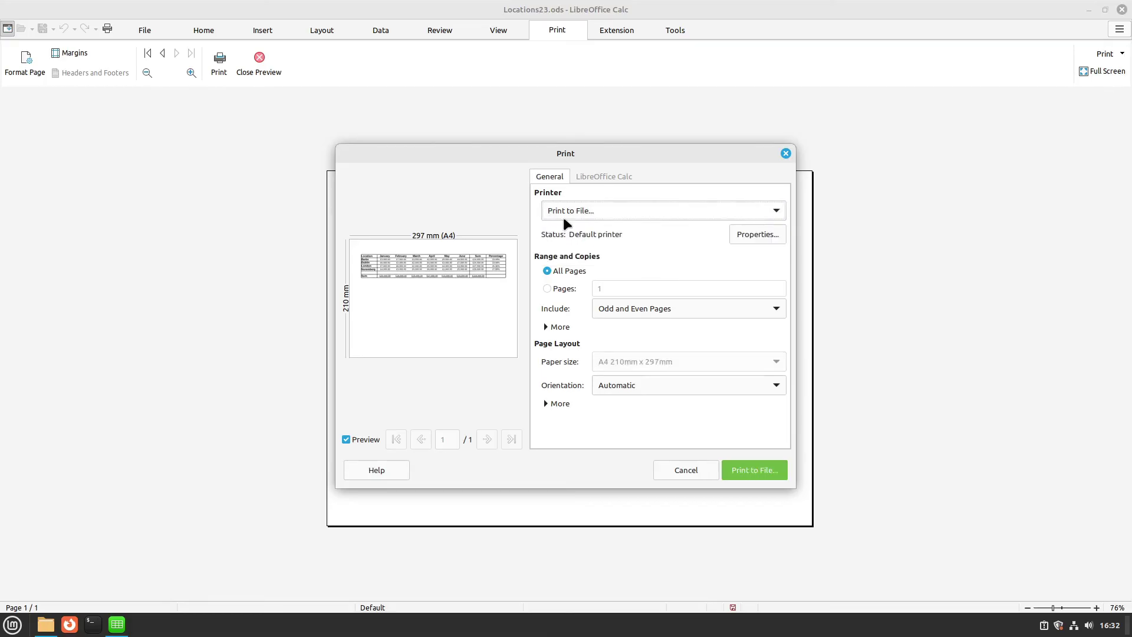
{"action": "left_click", "coordinate": [754, 470]}
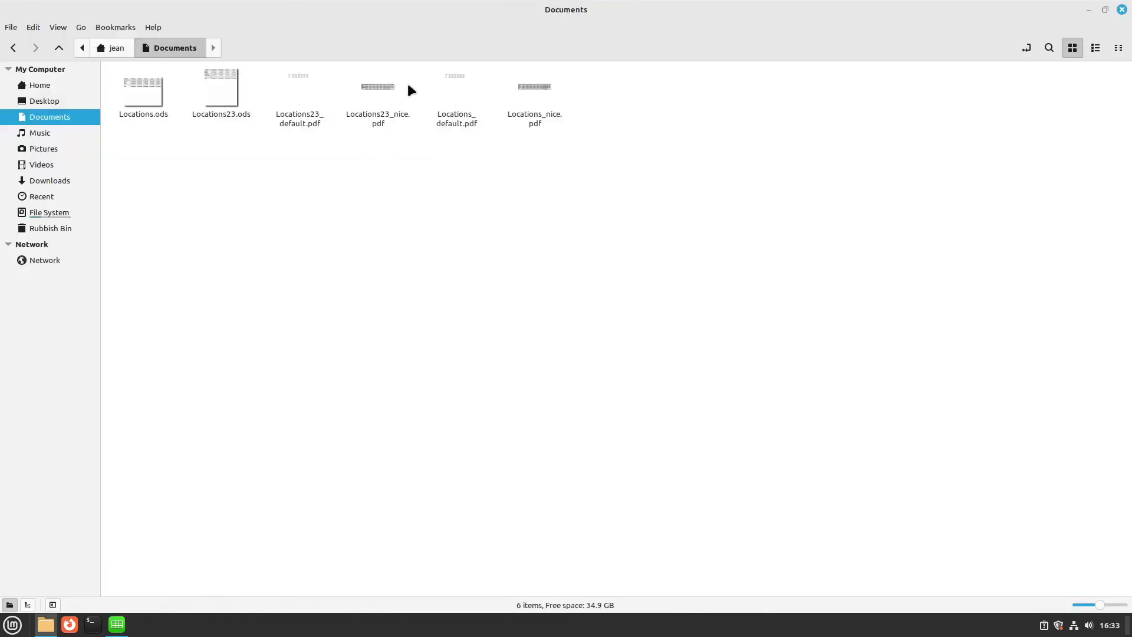
{"action": "double_click", "coordinate": [379, 88]}
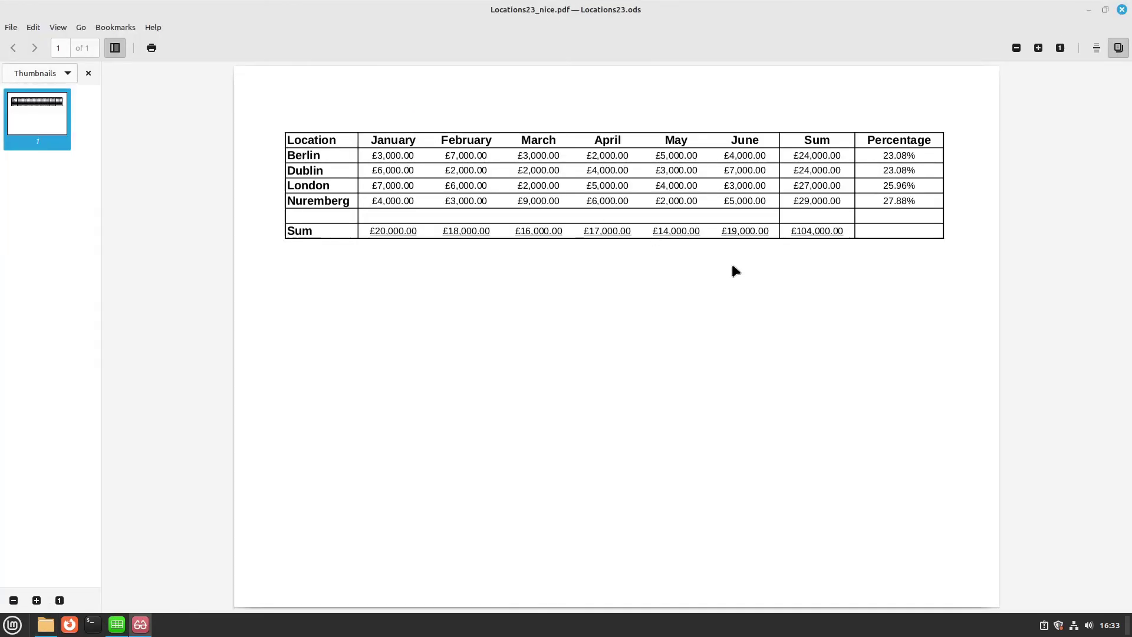